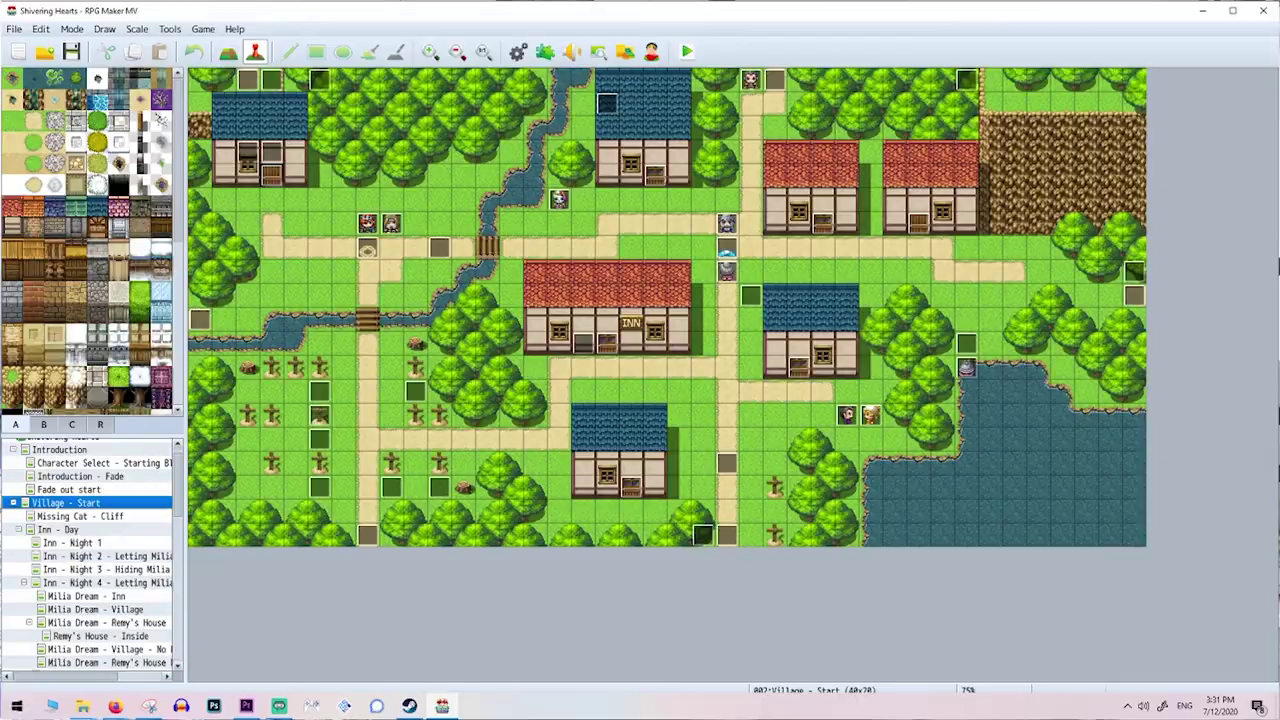
- Open the backup copy of the Village - Start map from the end of the map list
scroll(92, 555, down, 5)
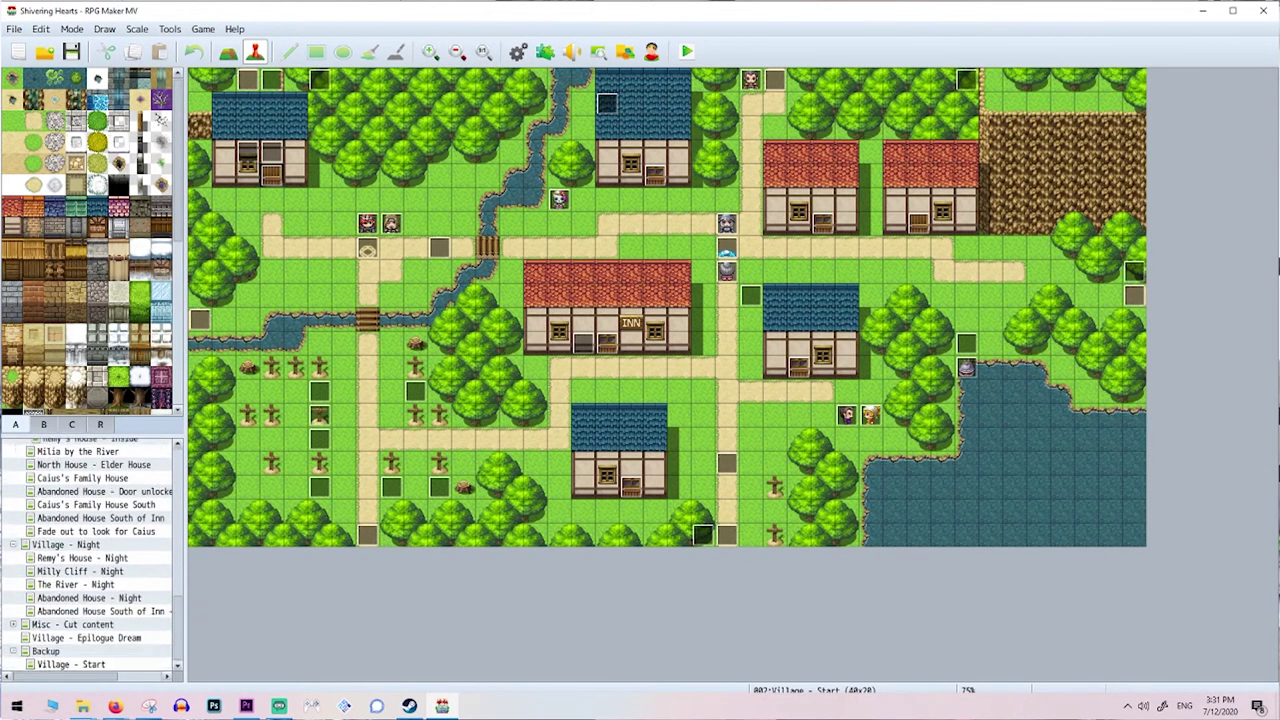
click(70, 664)
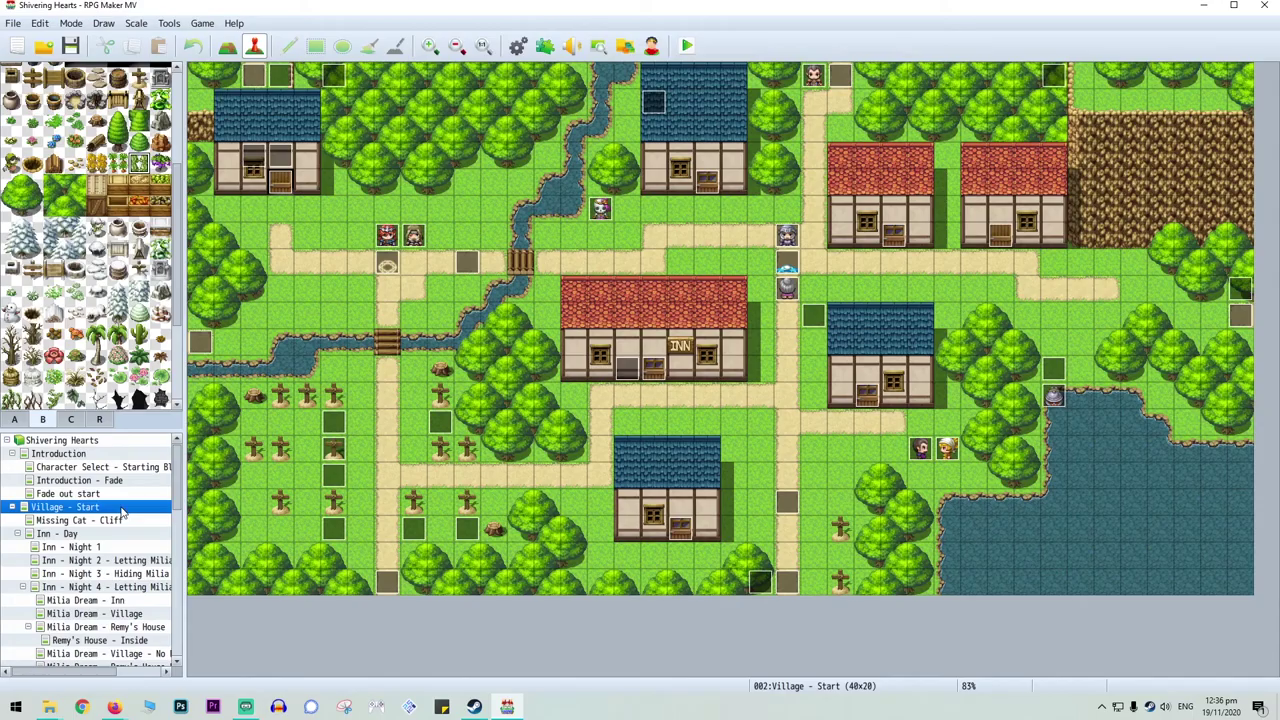
- Export the main Village - Start map as an image to the Exported RMMV Drawings folder on the desktop
right_click(123, 512)
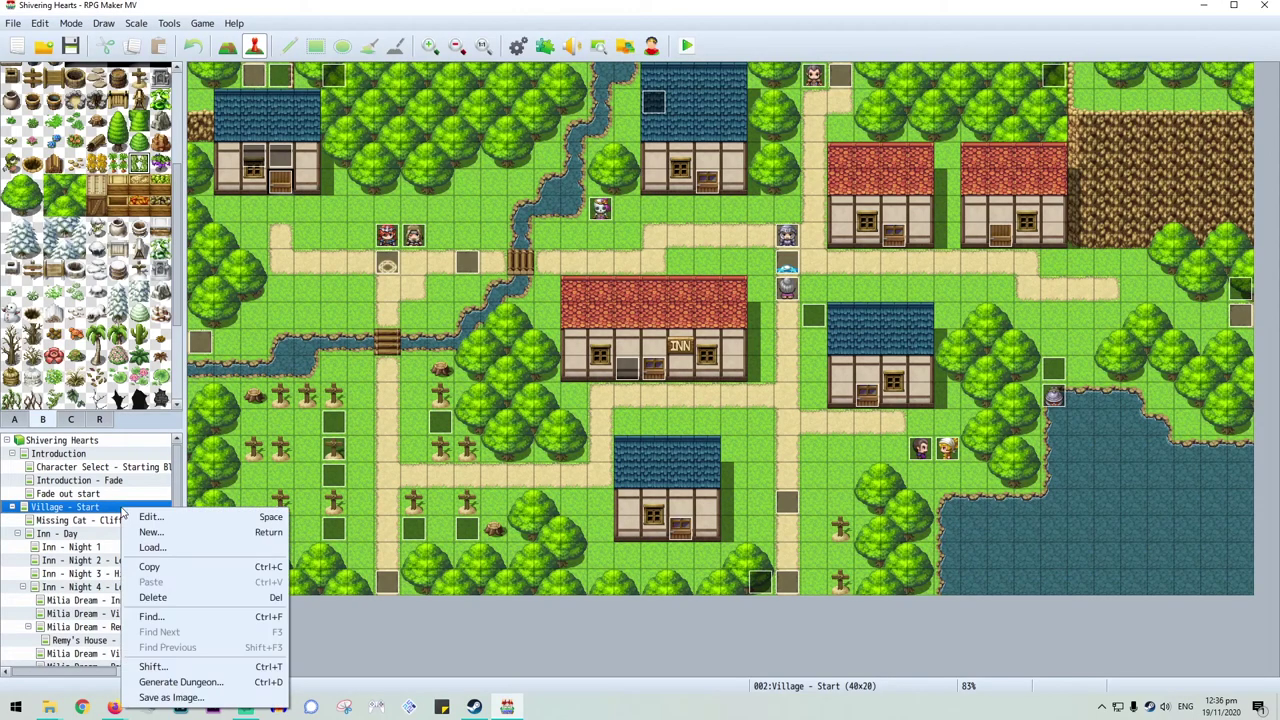
click(240, 698)
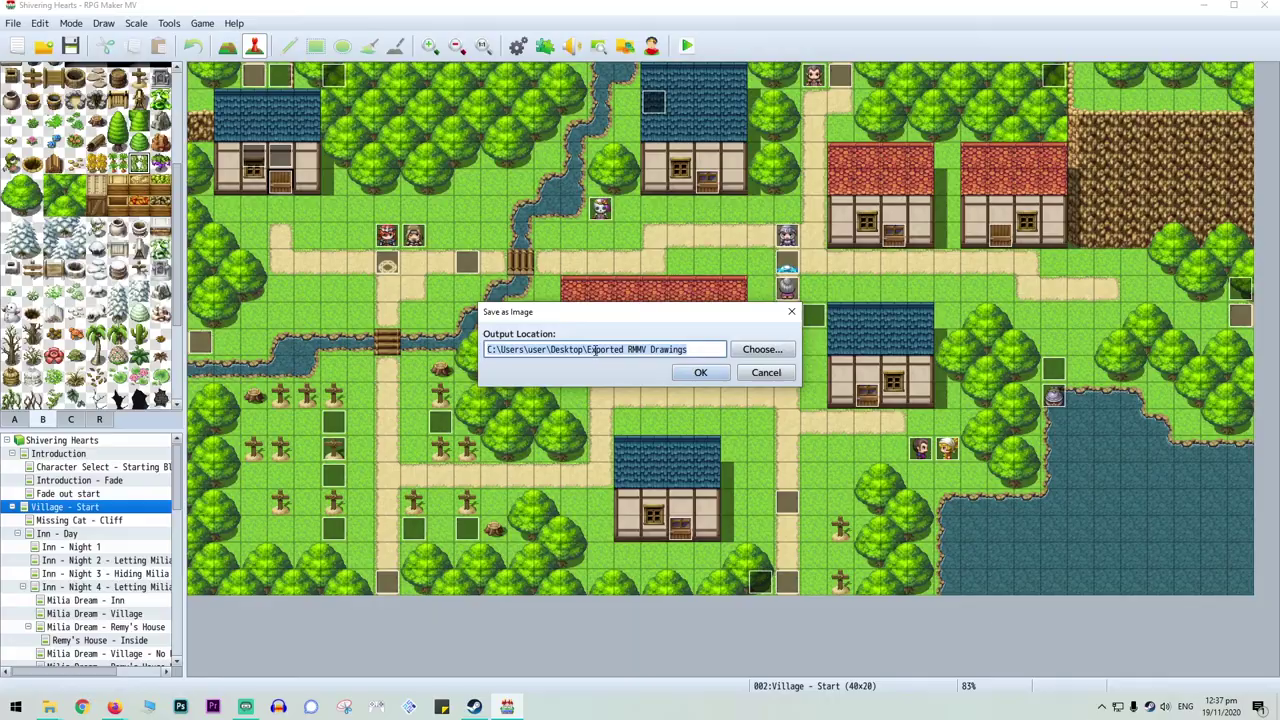
drag(589, 349, 701, 356)
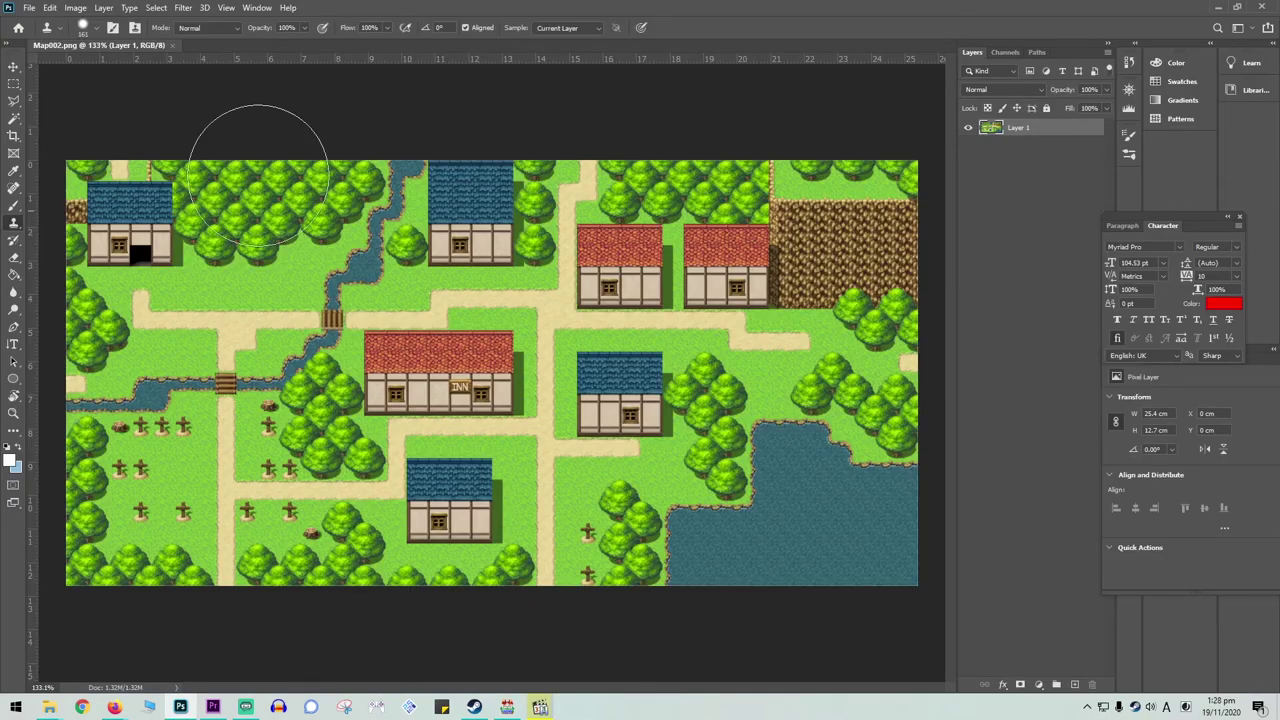
- Open the size settings of the exported map image Map002.png in Photoshop
click(75, 7)
click(96, 107)
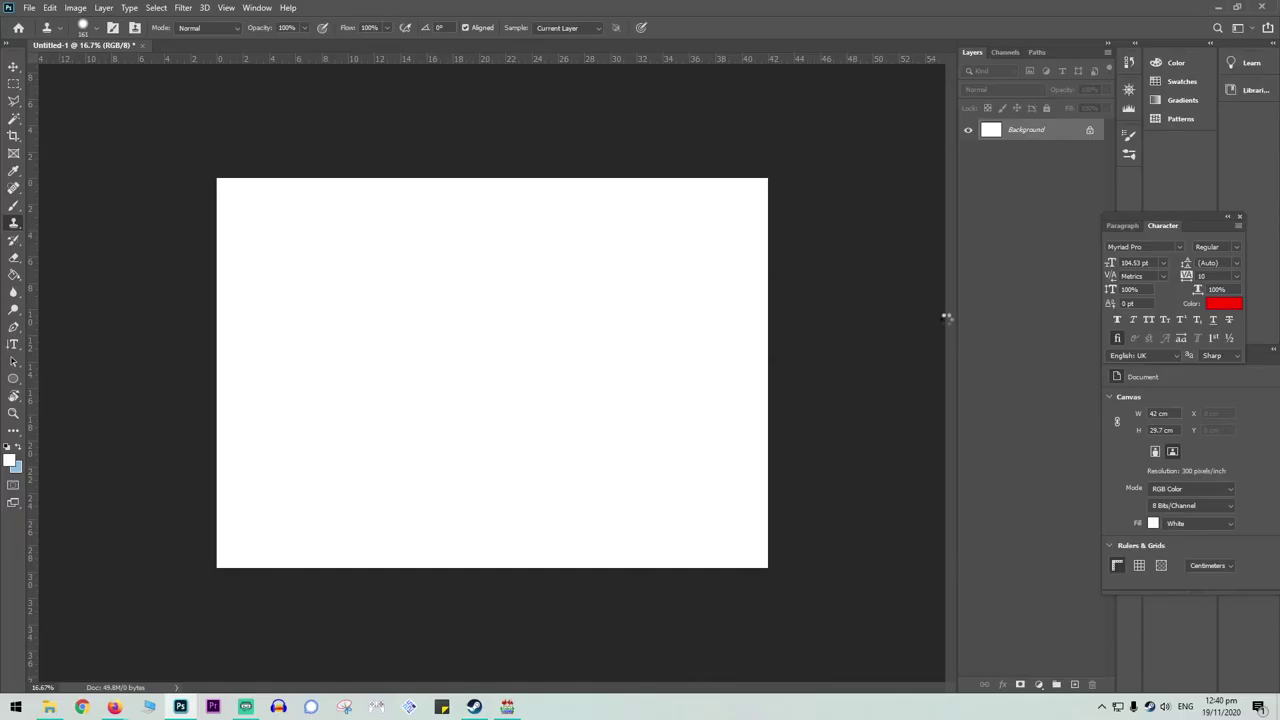
- Place the exported Map002 image in the blank 42 × 29.7 cm document and enlarge it to about 165% to span the page width
key(alt+Tab)
click(620, 335)
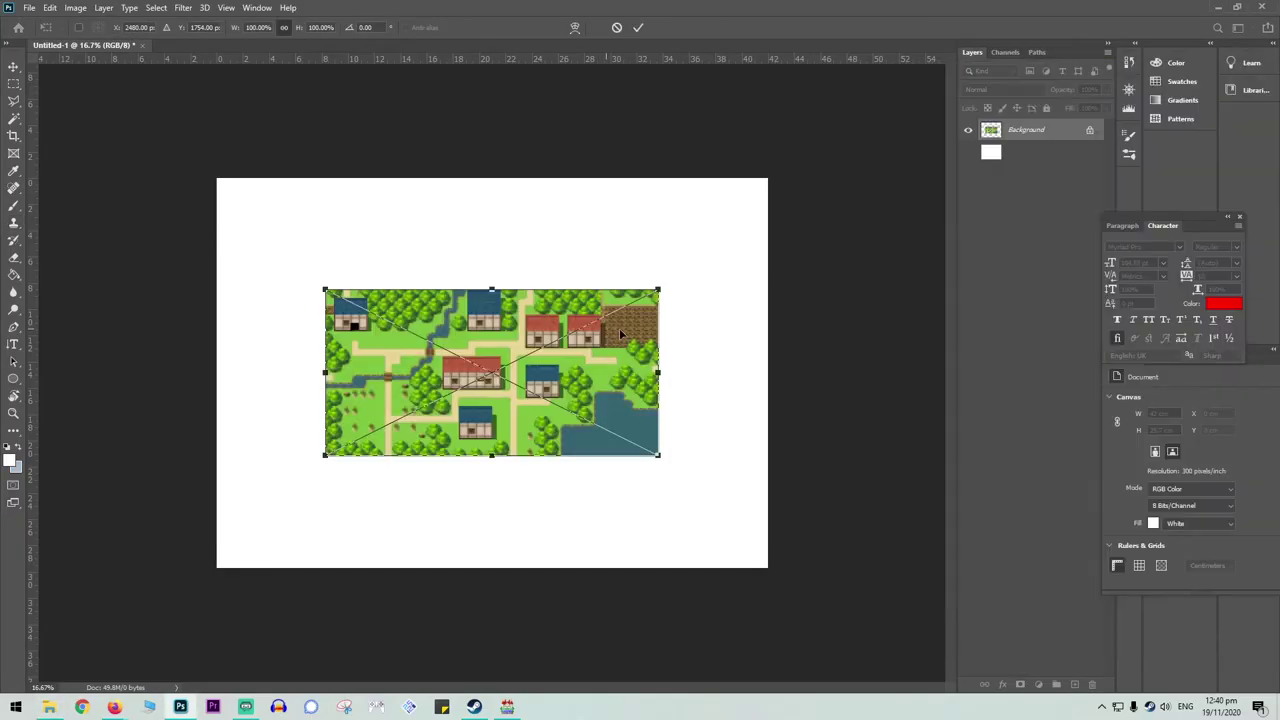
alt+drag(658, 289, 766, 234)
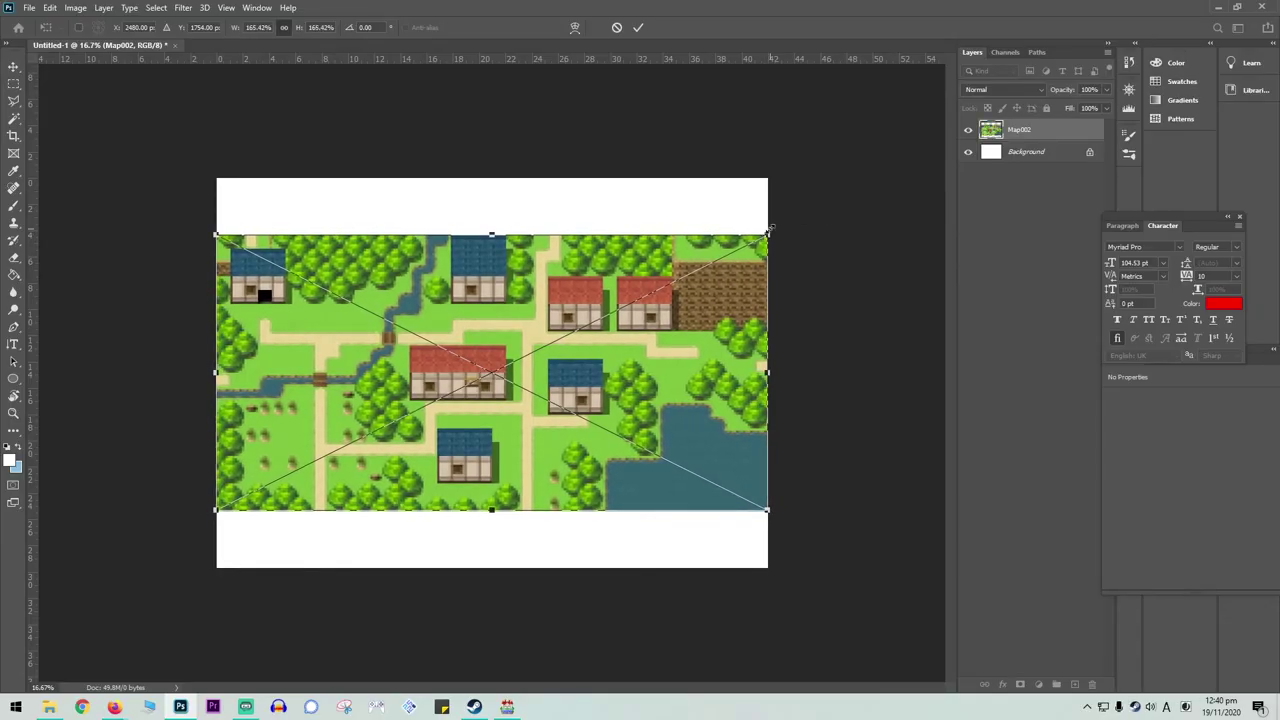
key(Return)
key(ctrl+0)
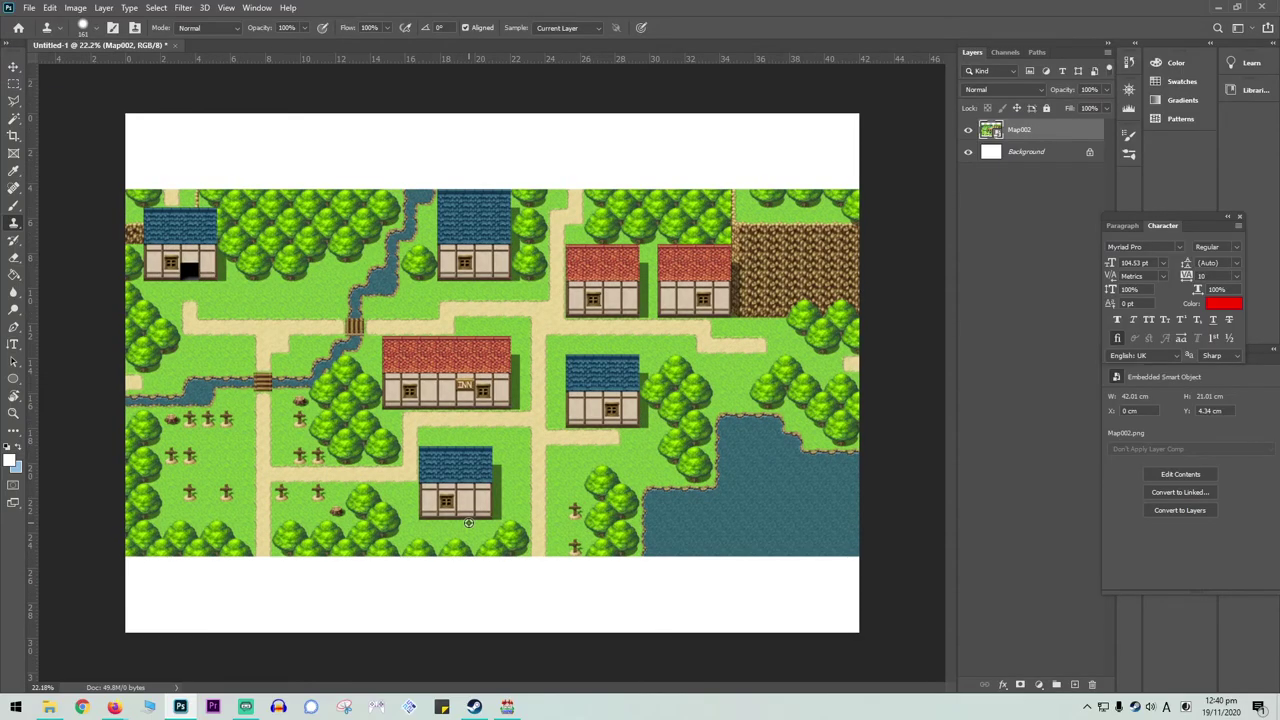
- Start saving the map layout as a Photoshop document in the Temp folder on Storage (D:)
key(ctrl+s)
double_click(858, 330)
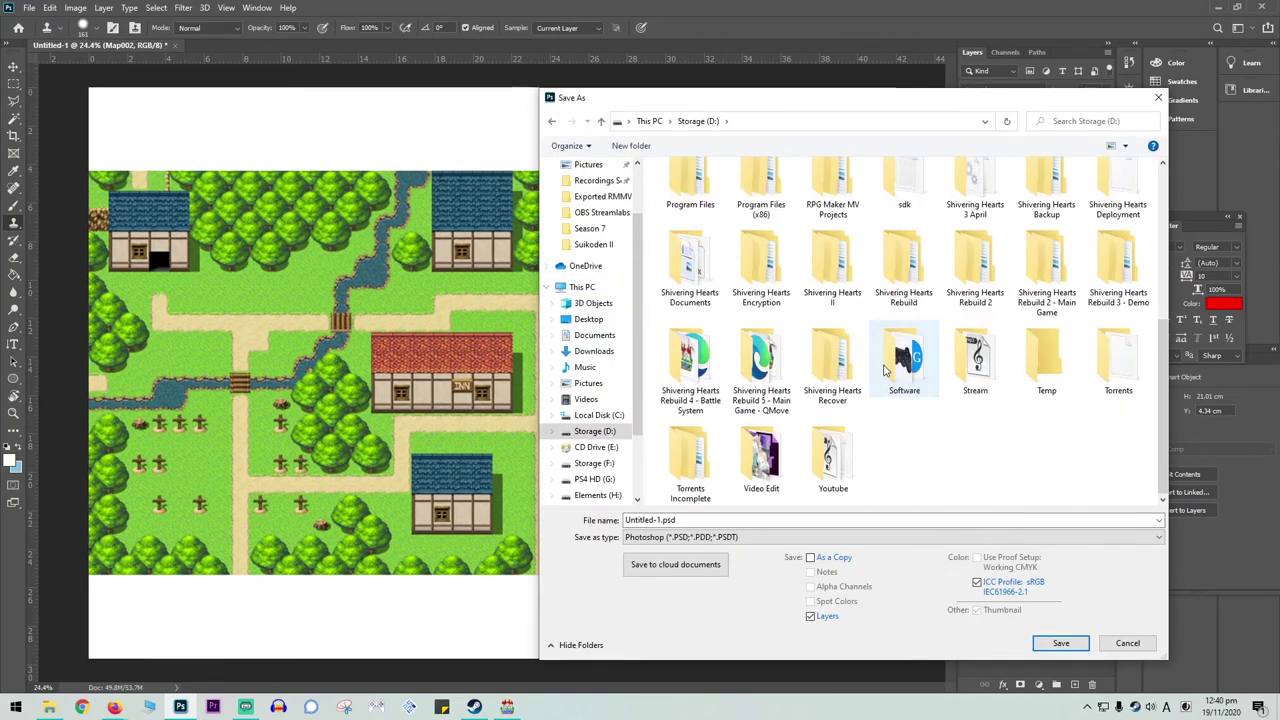
double_click(1046, 365)
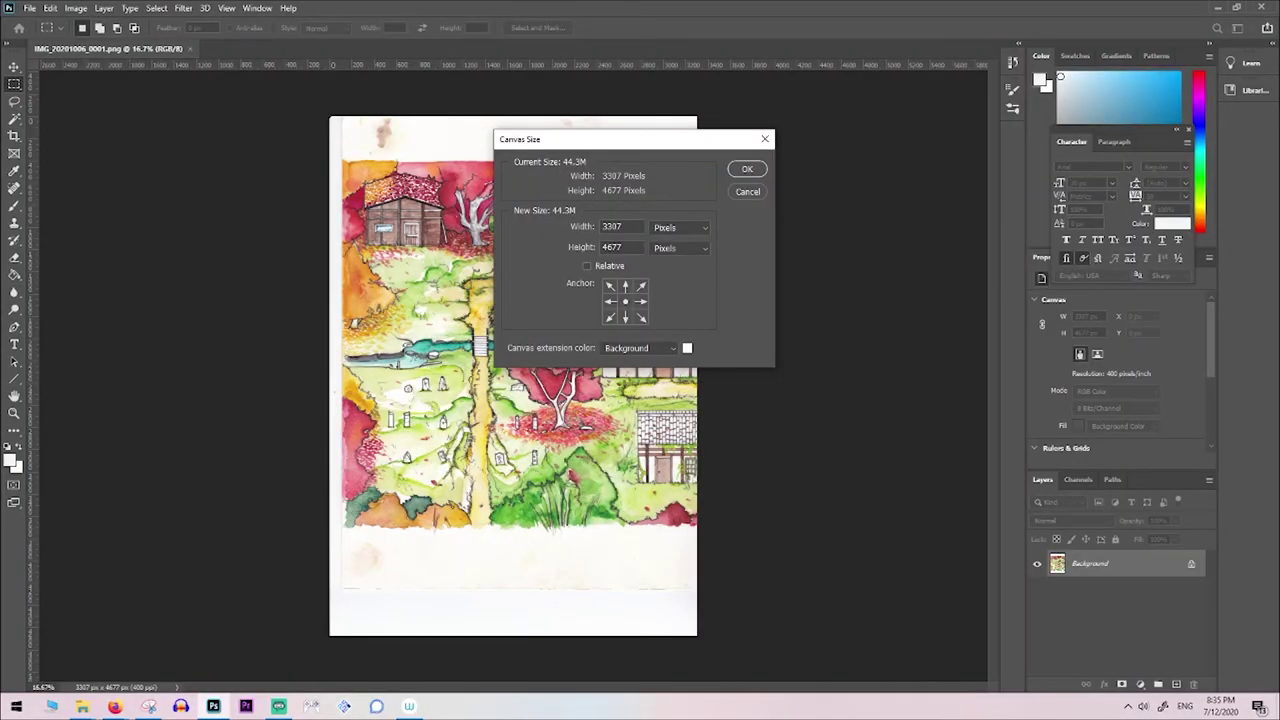
- Set the canvas width of the first painting scan to 6000 pixels
text(6000)
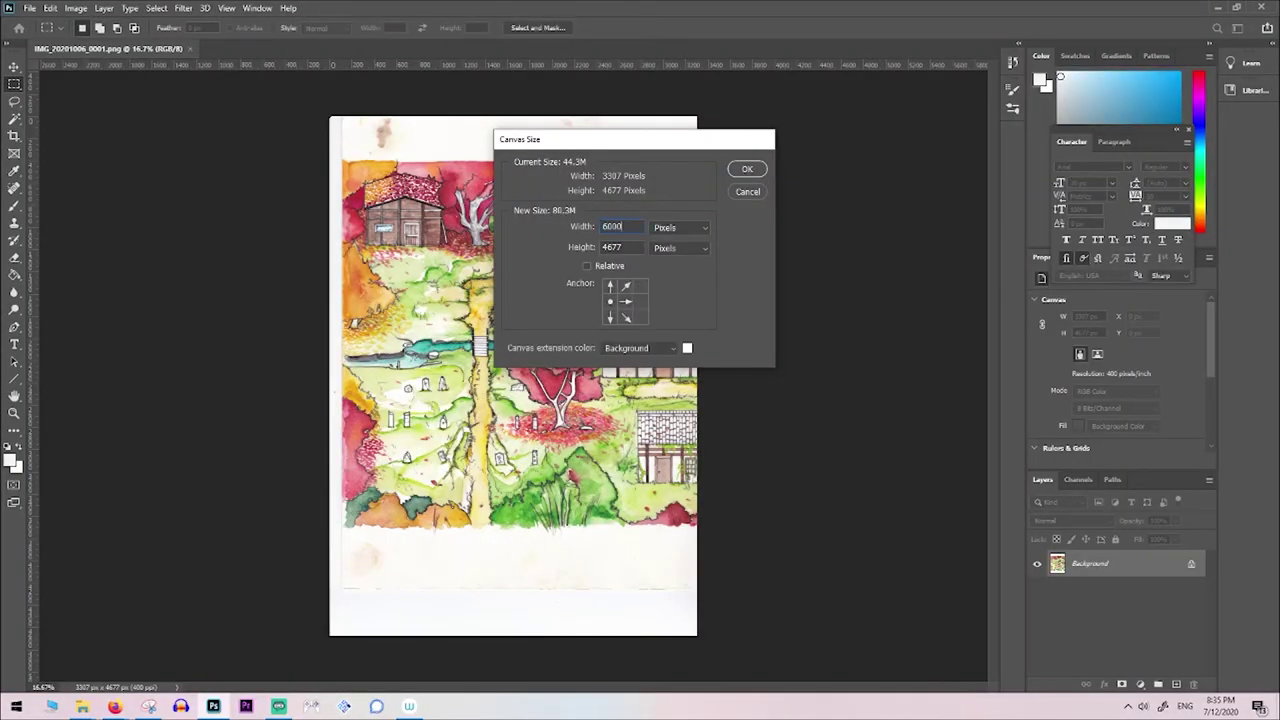
key(Return)
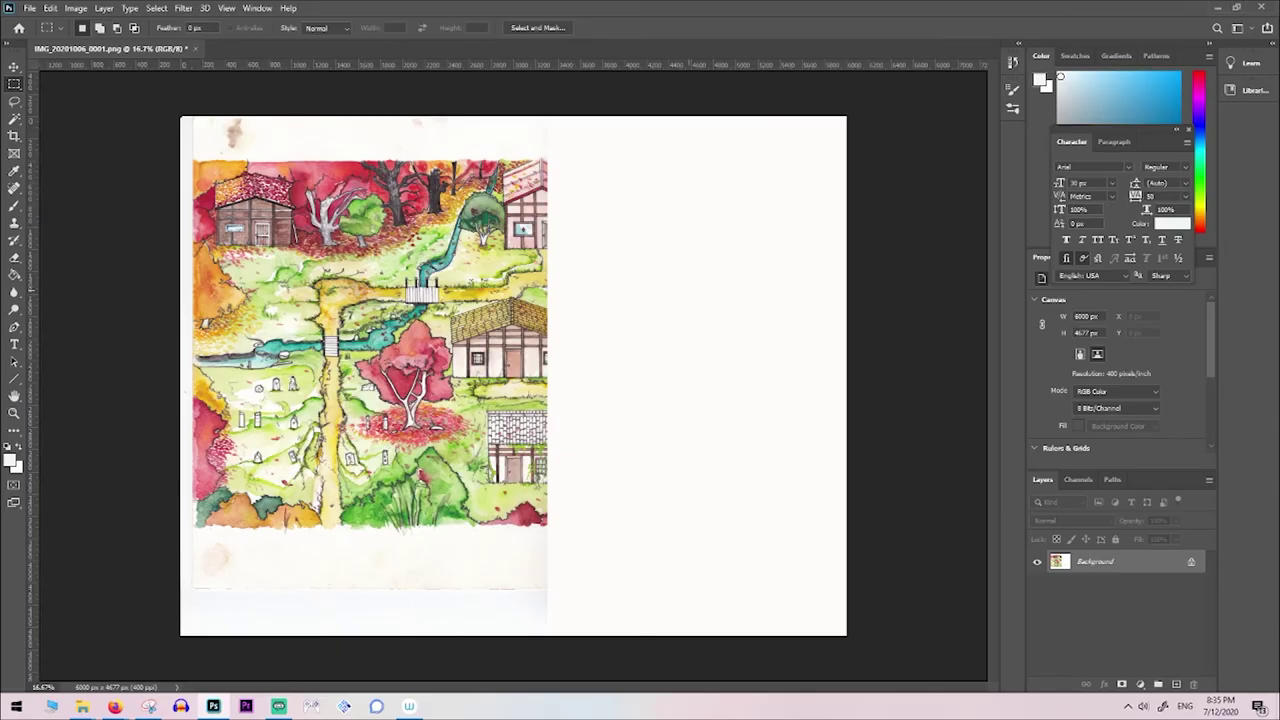
- Rotate the second painting scan 180° and move it over the first scan so both halves of the village line up
drag(700, 110, 350, 490)
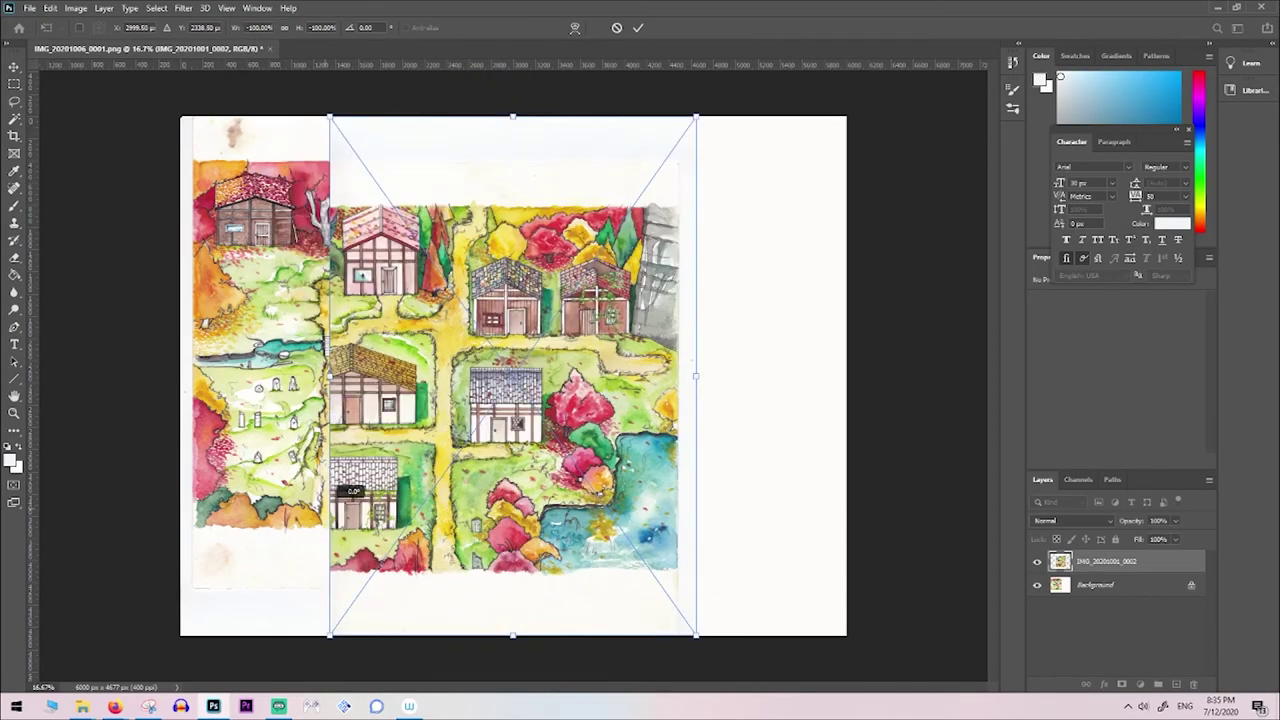
drag(596, 465, 745, 423)
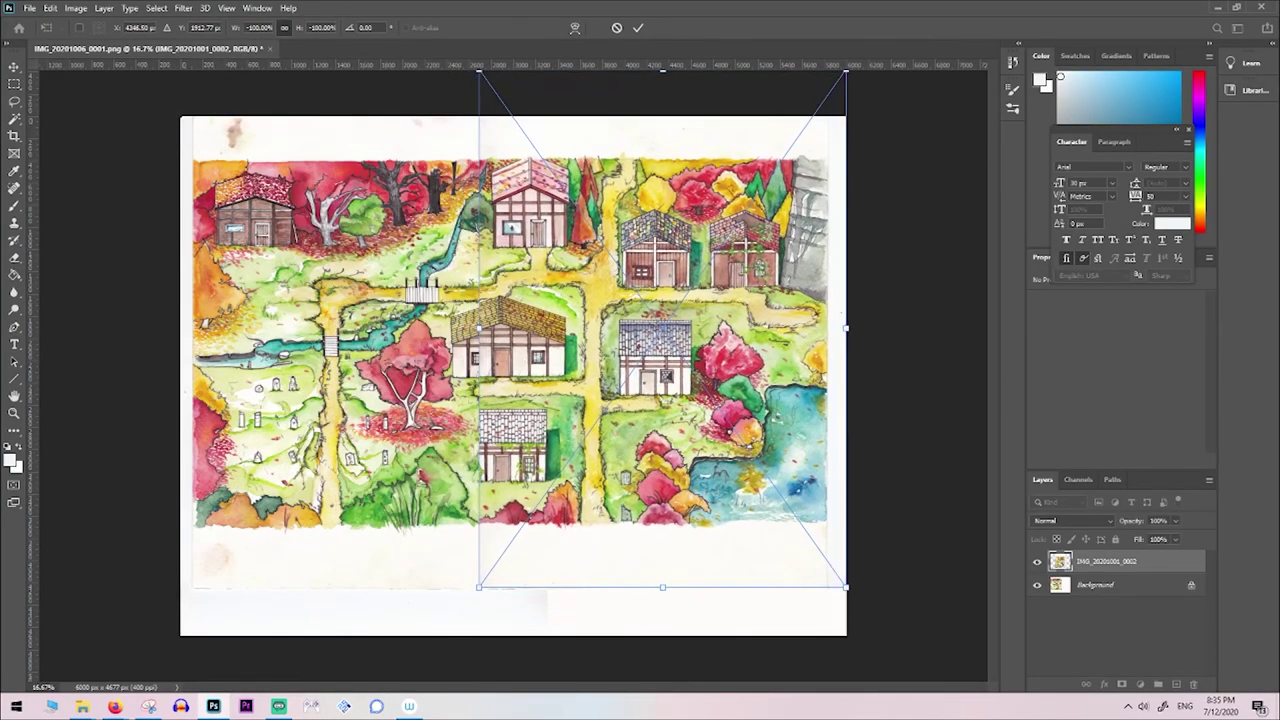
drag(1158, 537, 1188, 537)
drag(703, 382, 718, 380)
alt+scroll(504, 405, up, 3)
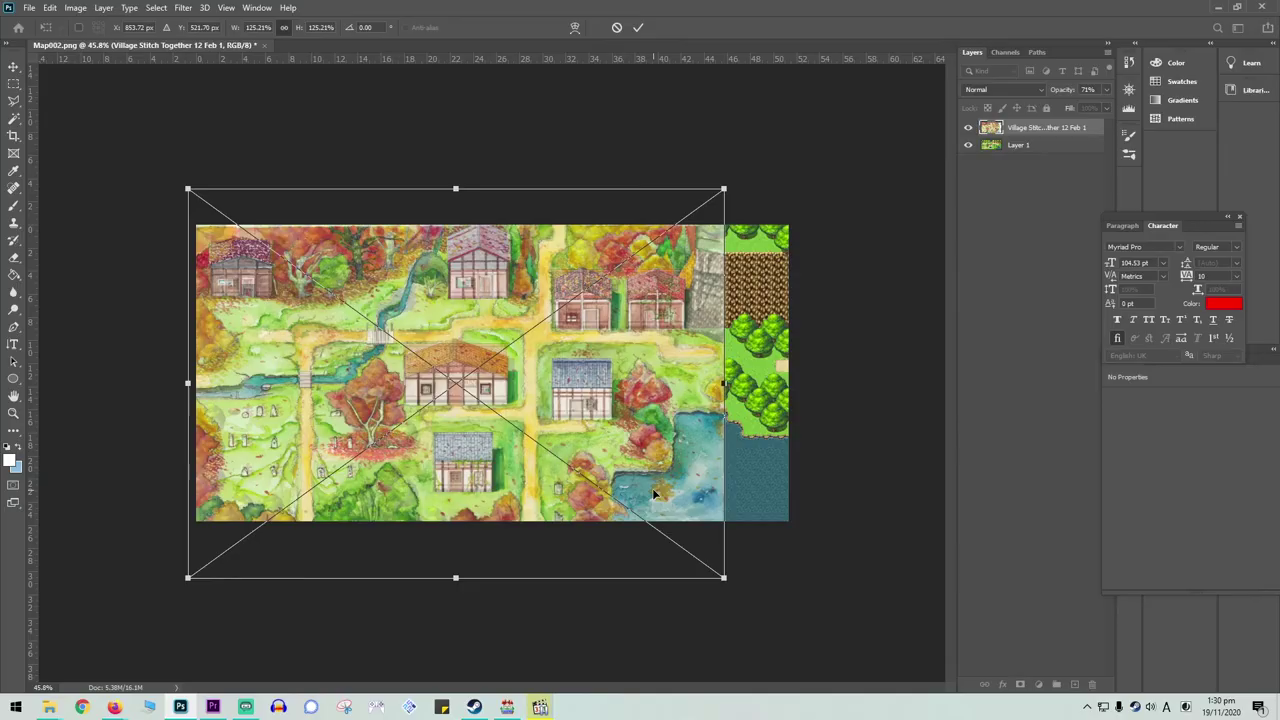
- Fit the semi-transparent stitched village painting over the game map at about 125%, shifting it slightly up to match the houses
key(Return)
key(s)
alt+scroll(410, 383, up, 4)
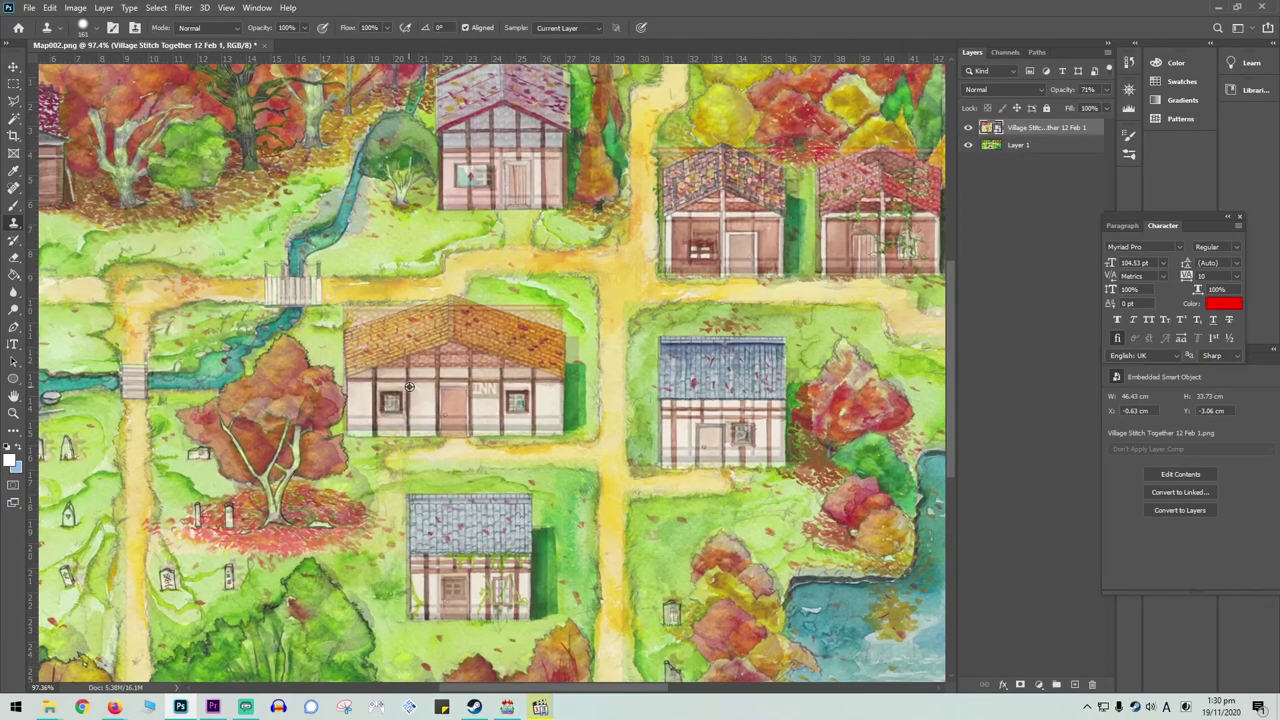
key(ctrl+t)
key(shift+Up)
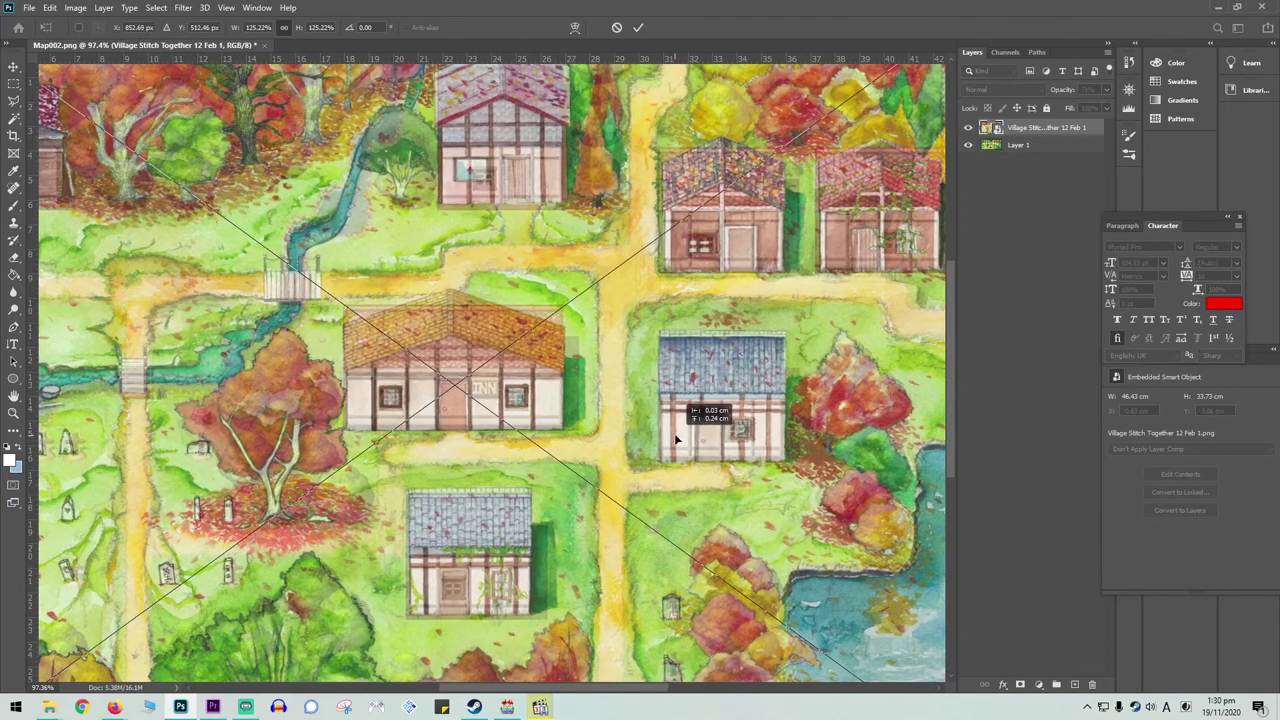
key(Return)
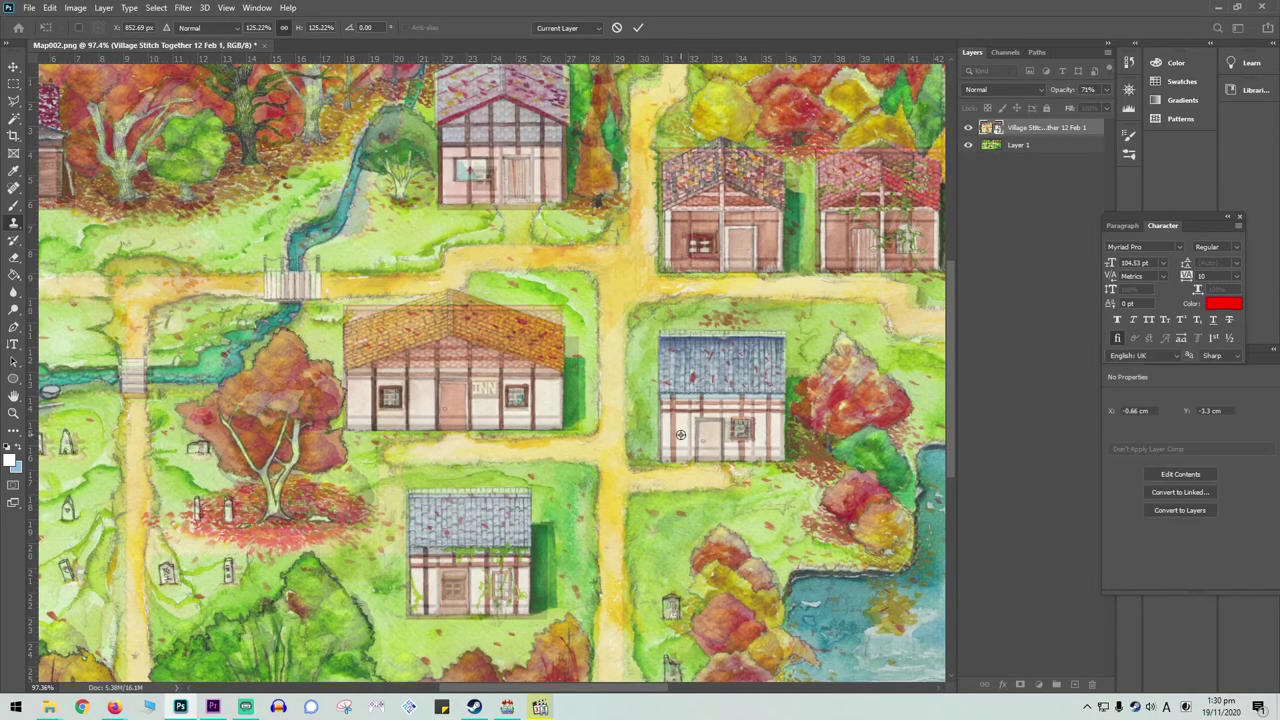
alt+scroll(680, 440, down, 2)
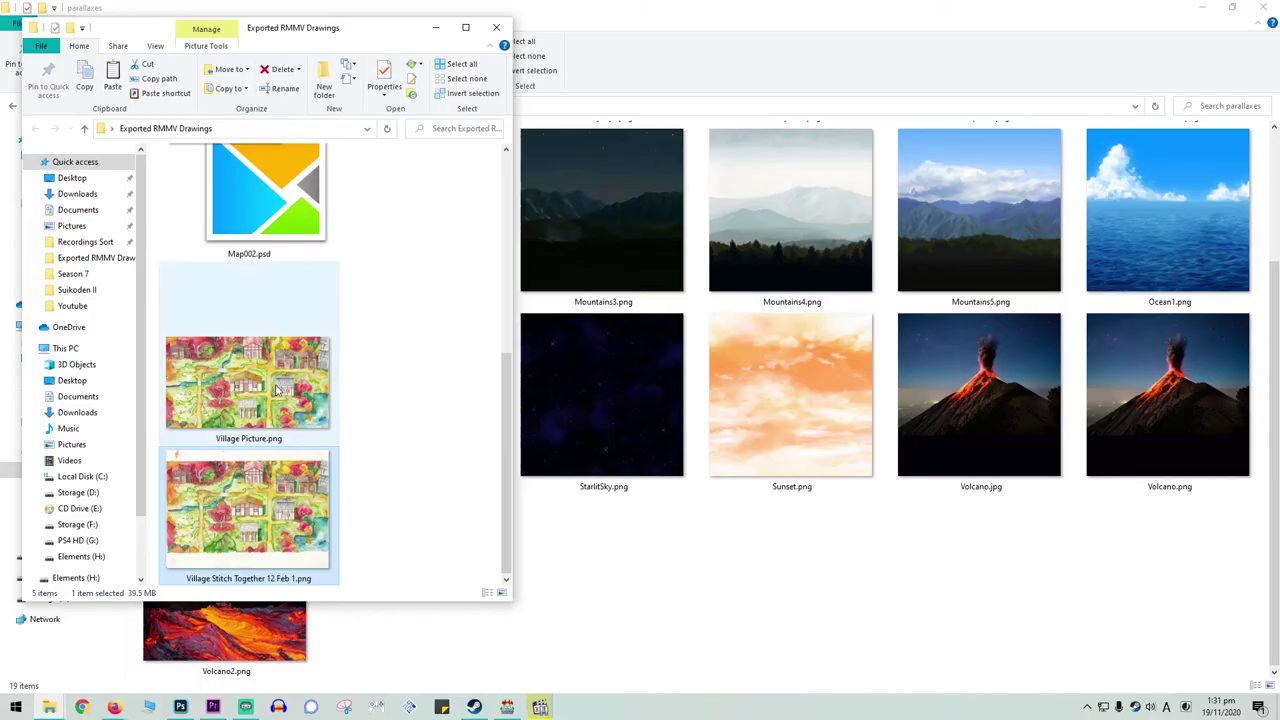
- Copy Village Picture.png from the Exported RMMV Drawings folder into the project's img\parallaxes folder
click(279, 390)
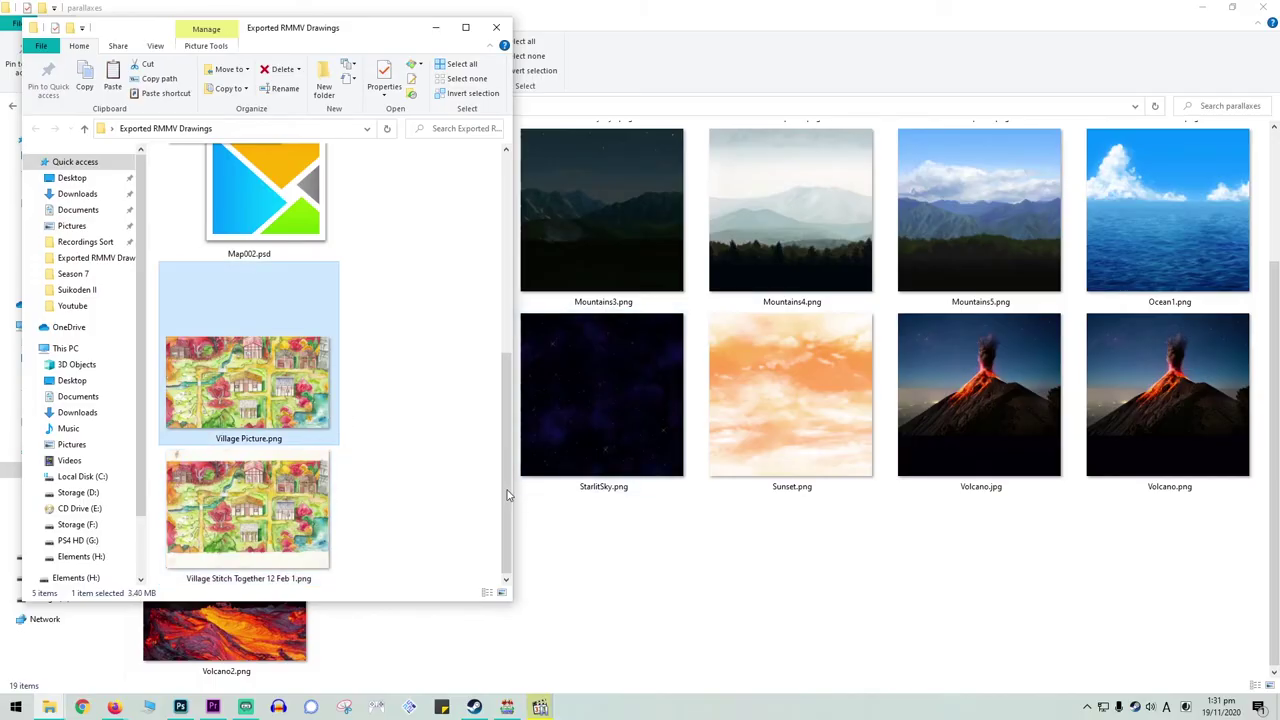
click(642, 565)
key(ctrl+v)
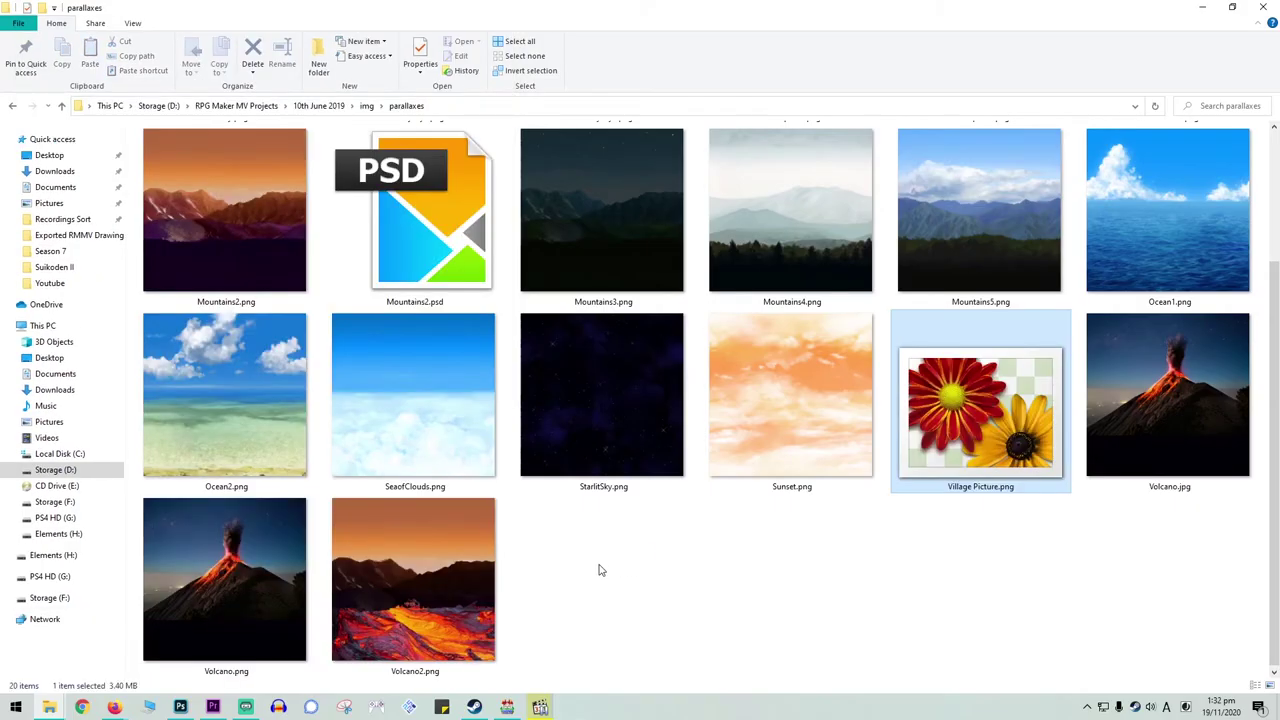
- In RPG Maker MV, choose Village Picture as the parallax background image of the backup Village - Start map
click(507, 707)
right_click(70, 660)
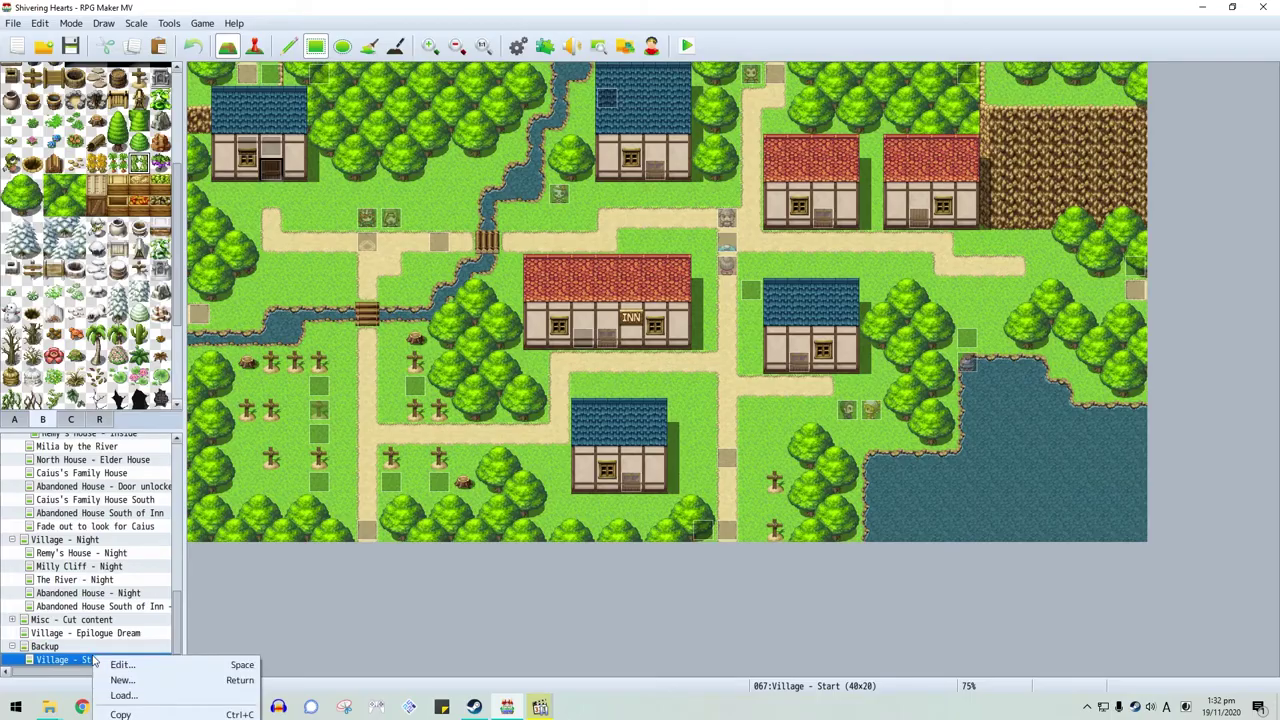
click(140, 665)
click(479, 403)
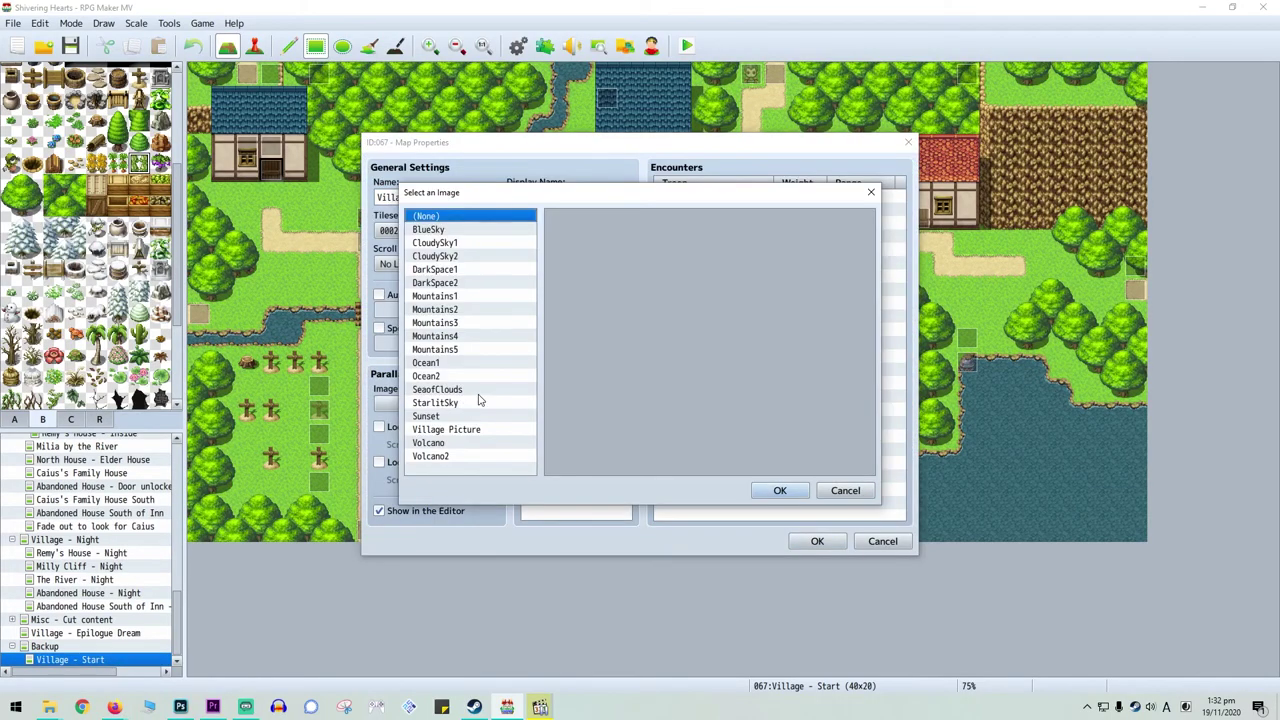
click(452, 430)
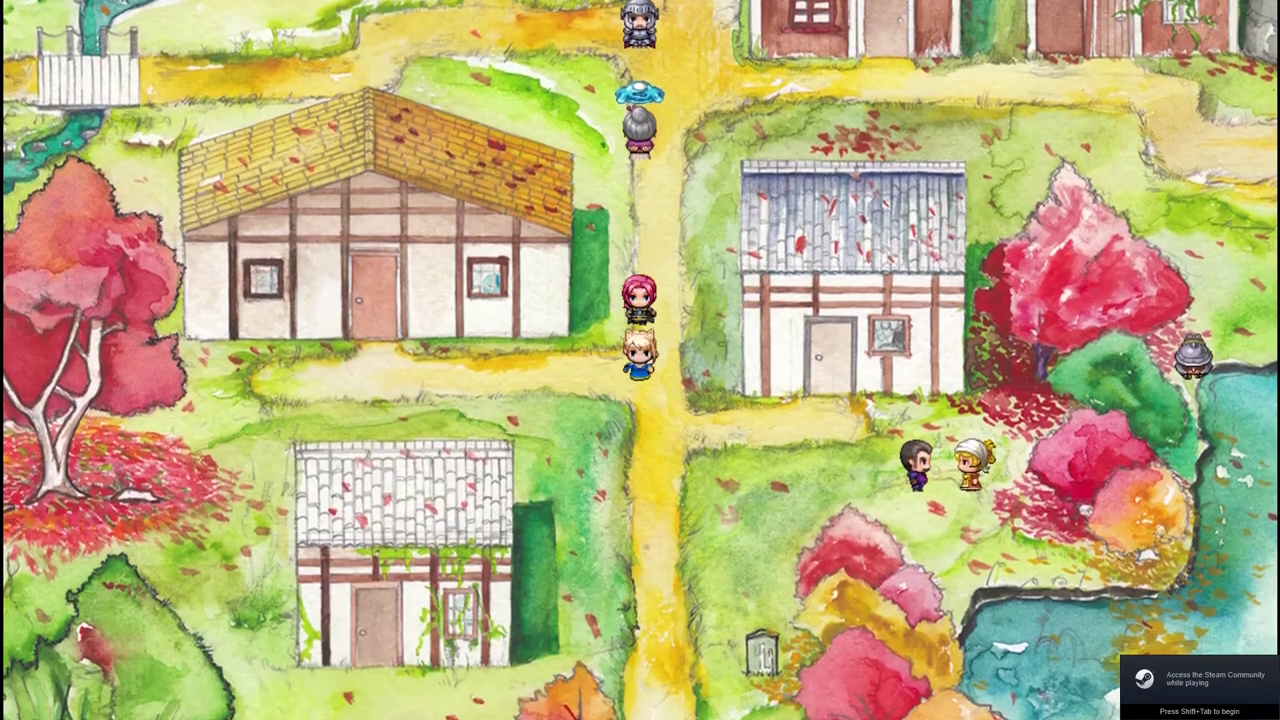
- Walk the character up the village path and west to the bridge in the playtest
key(Up)
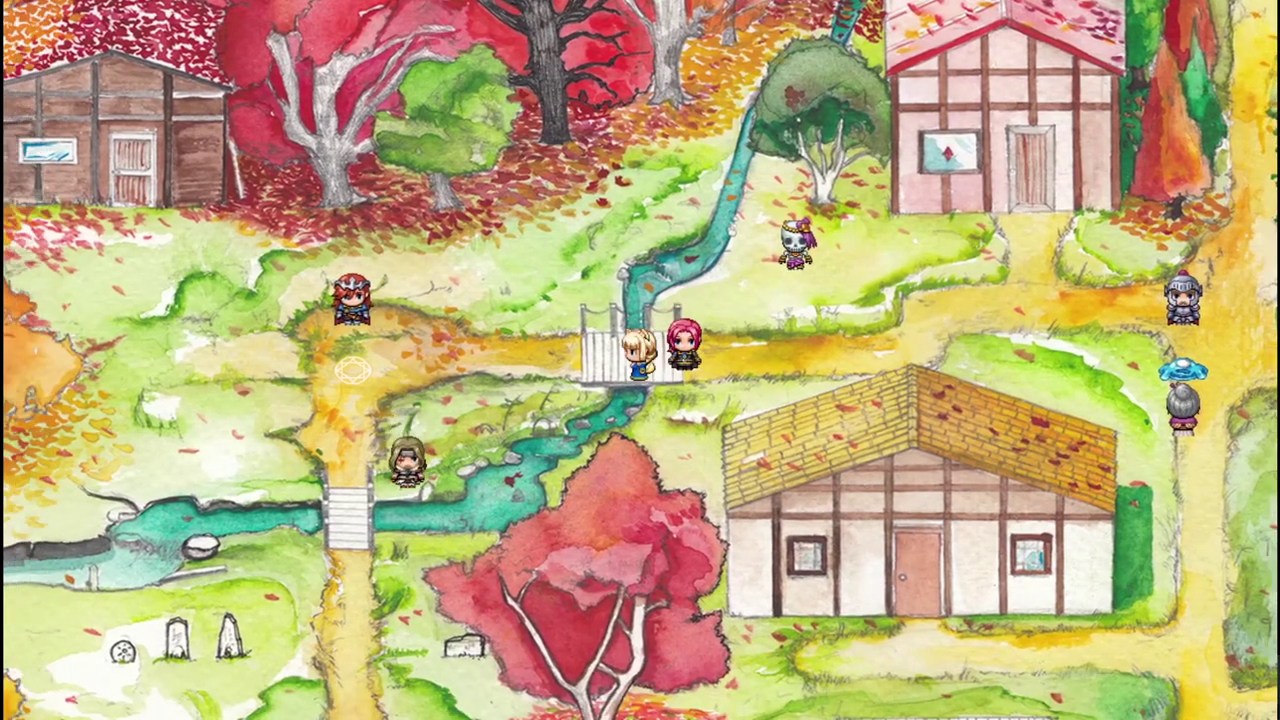
key(Left)
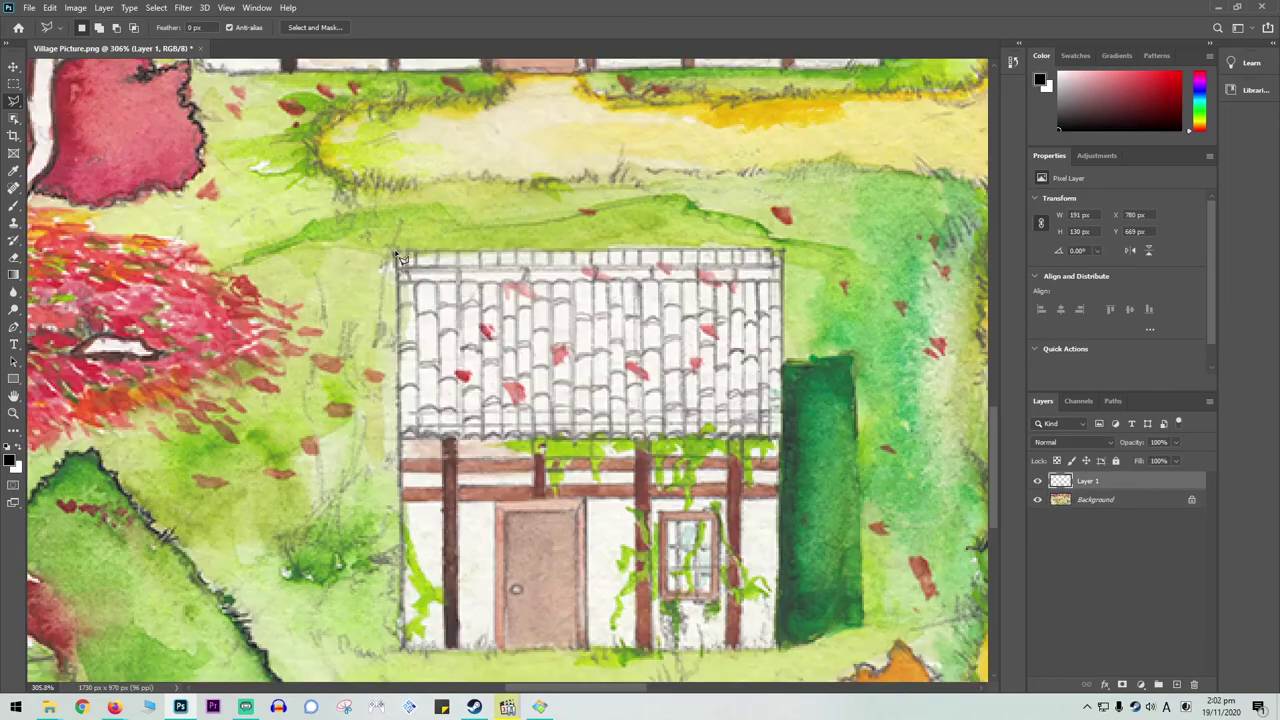
- Outline the roof and upper wall beams of the vine-covered house south of the inn with the Polygonal Lasso
drag(396, 252, 792, 258)
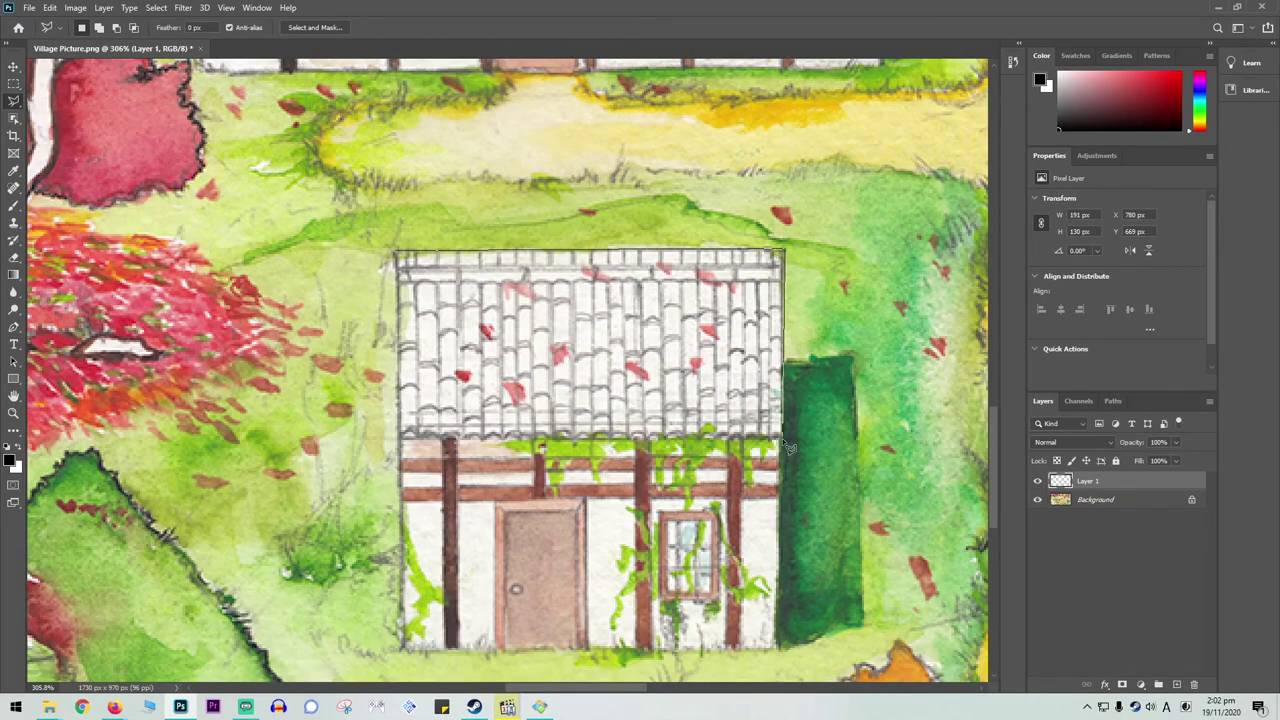
drag(791, 505, 787, 507)
drag(565, 503, 402, 506)
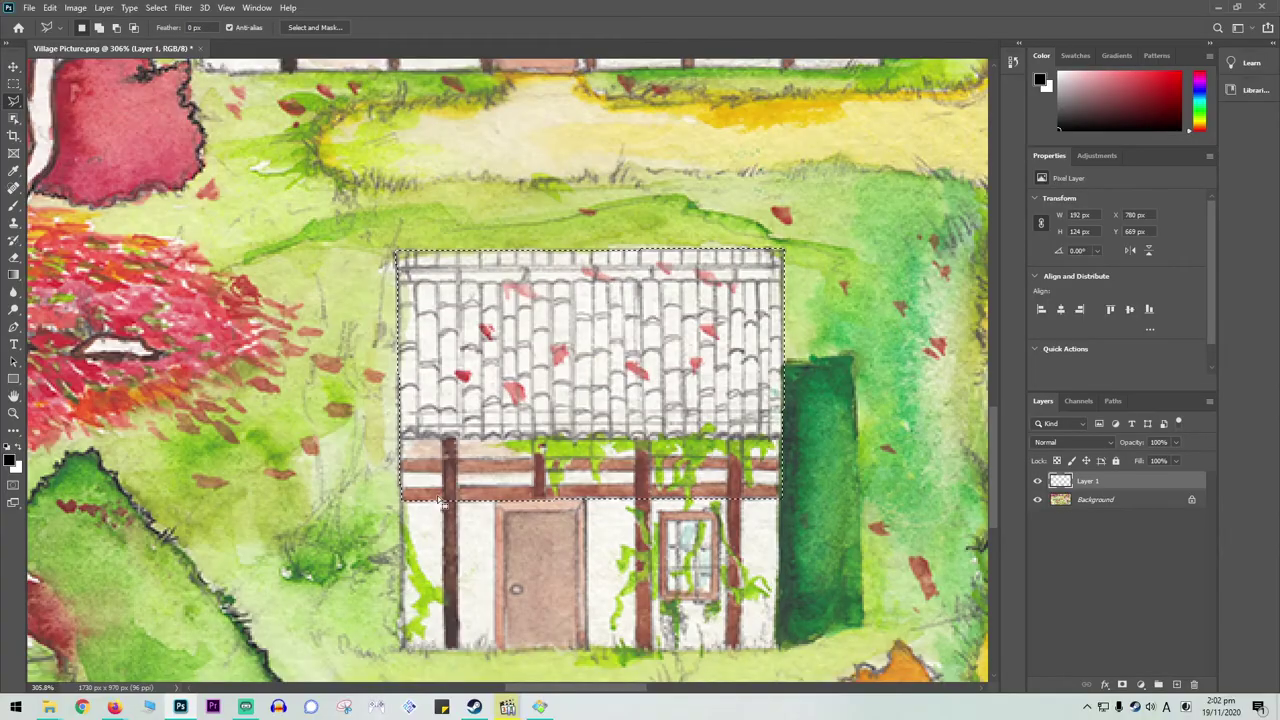
right_click(1091, 481)
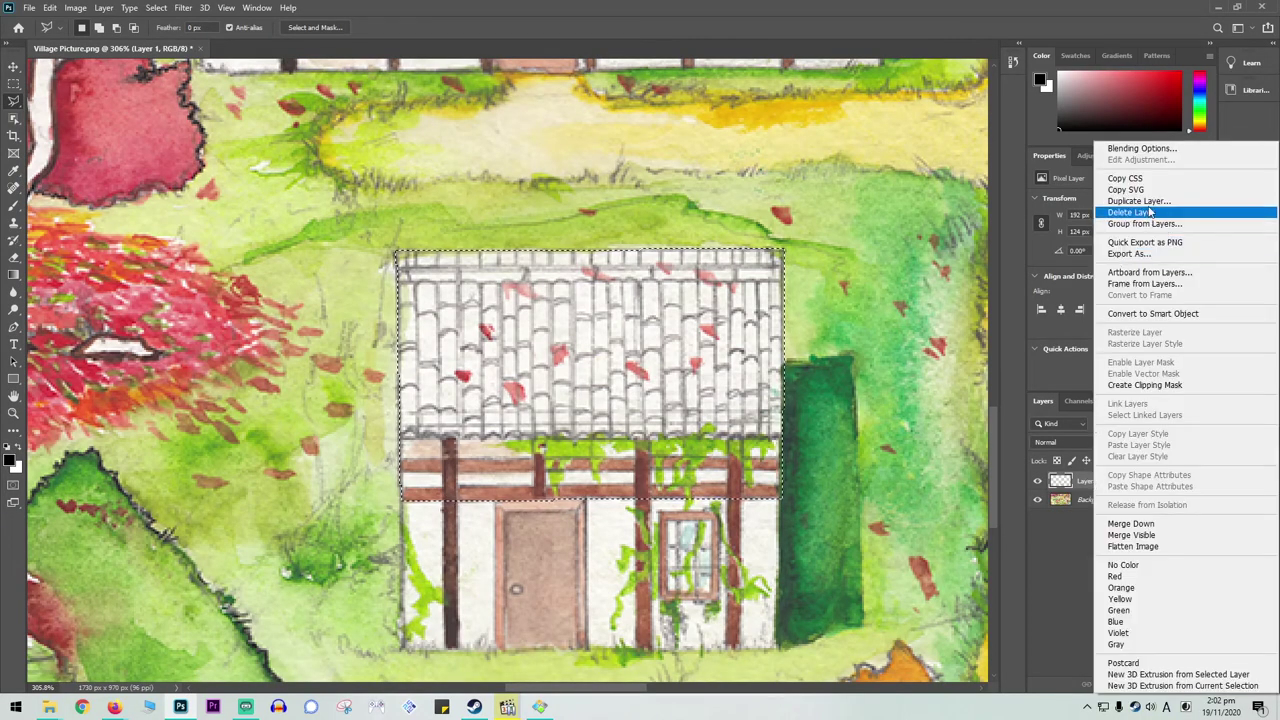
click(1157, 206)
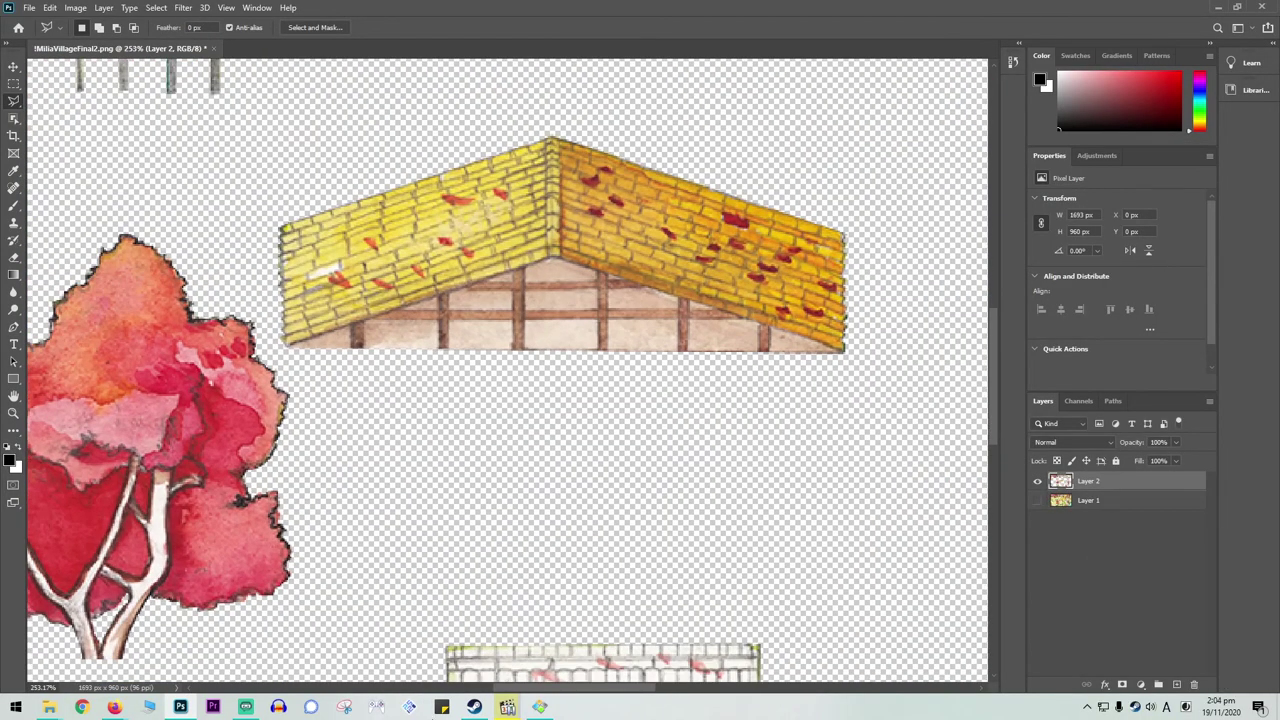
- Examine the cut-out roofs and treetops on Layer 2, comparing them with the full village painting on Layer 1
drag(530, 688, 370, 688)
scroll(567, 592, up, 3)
scroll(567, 592, up, 10)
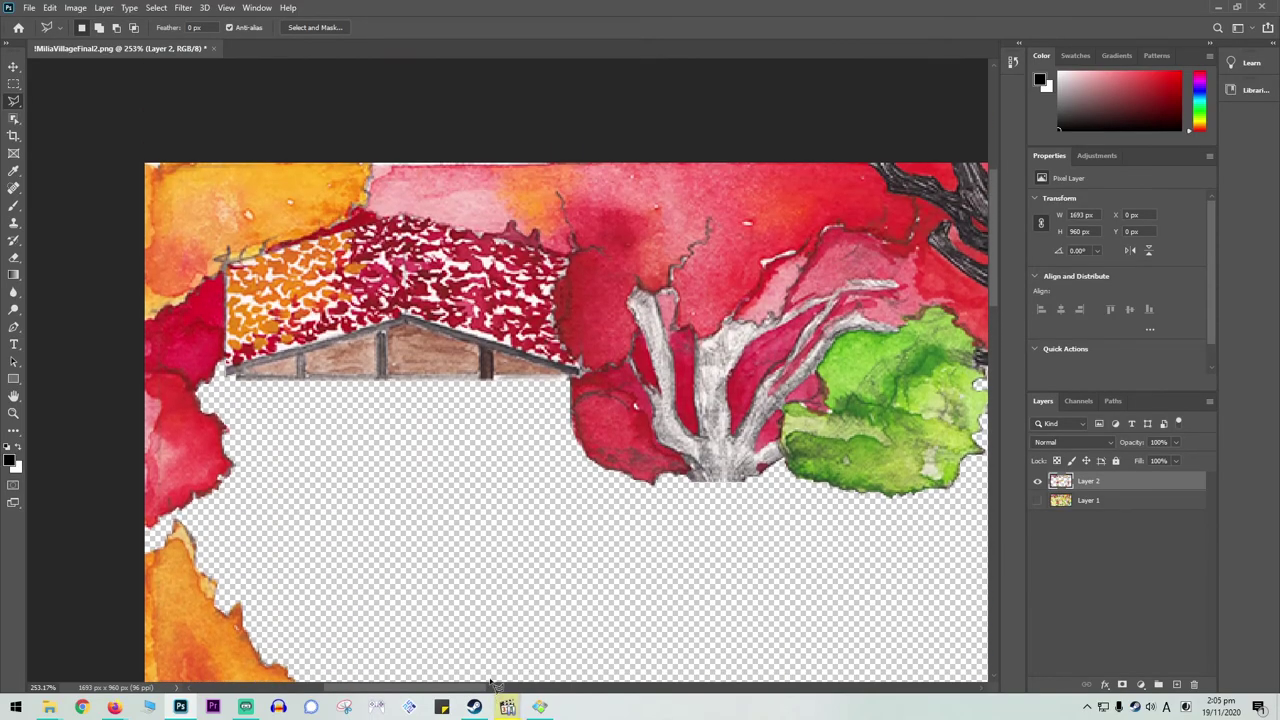
drag(490, 683, 805, 709)
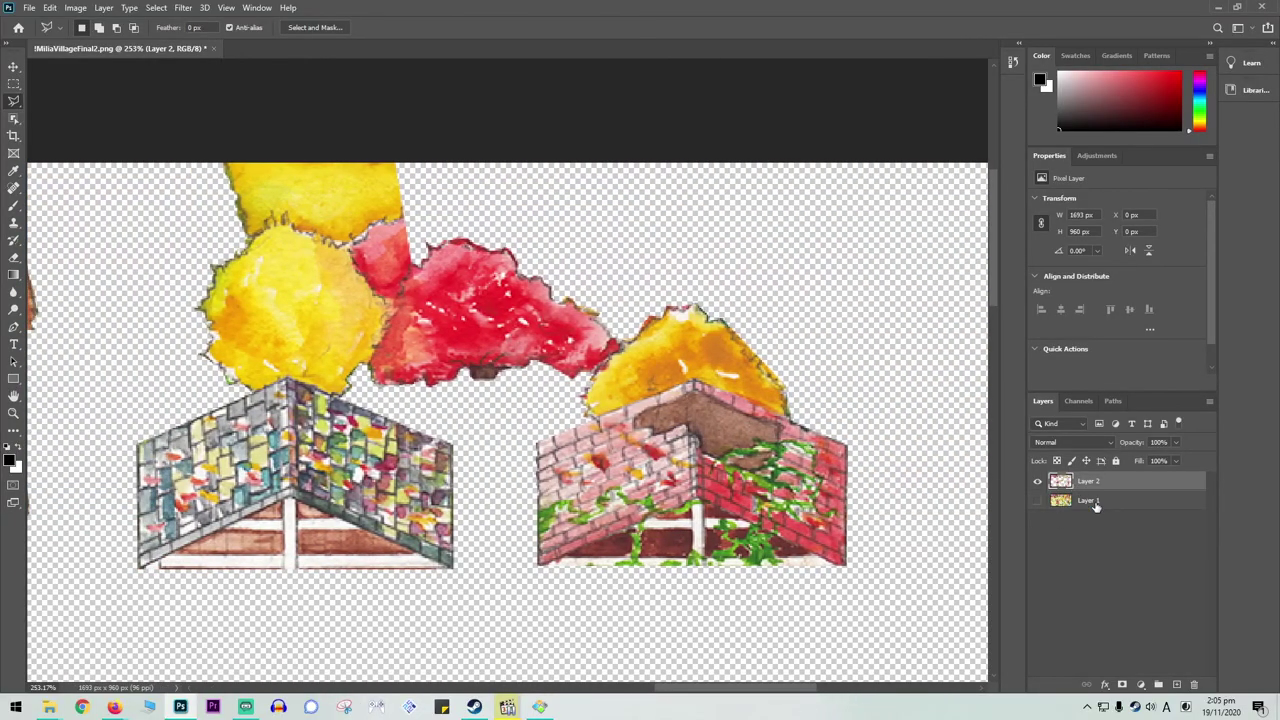
click(1095, 503)
click(1037, 500)
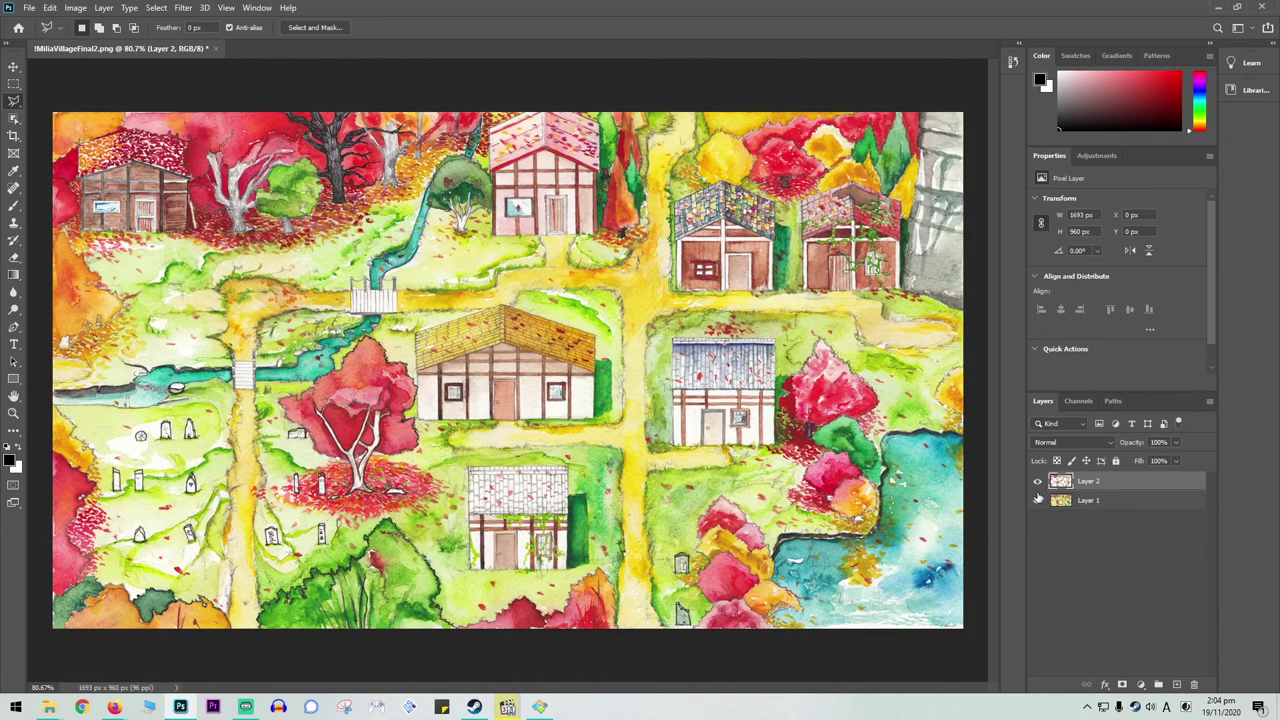
click(1037, 500)
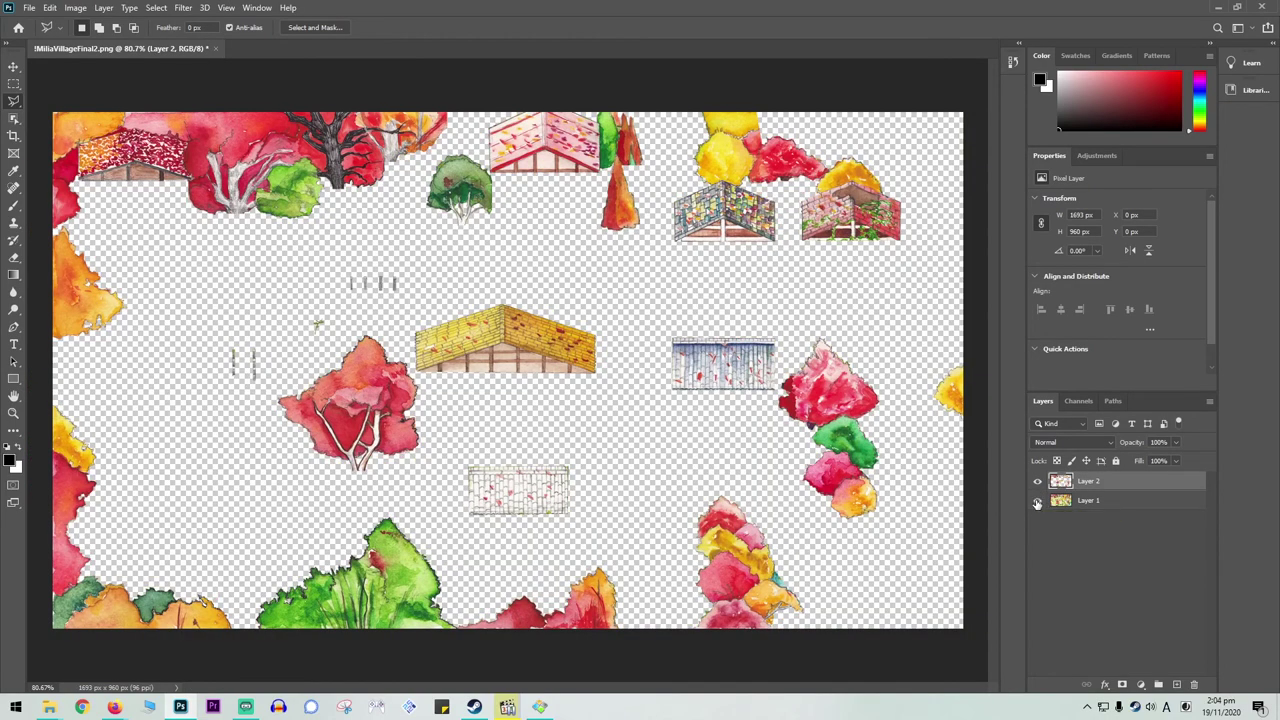
- Save the roof and treetop cut-outs as a large-file-size PNG named with !Village, and paste the exported pictures into the project's img\pictures folder
click(1037, 500)
click(1037, 500)
alt+scroll(478, 390, up, 5)
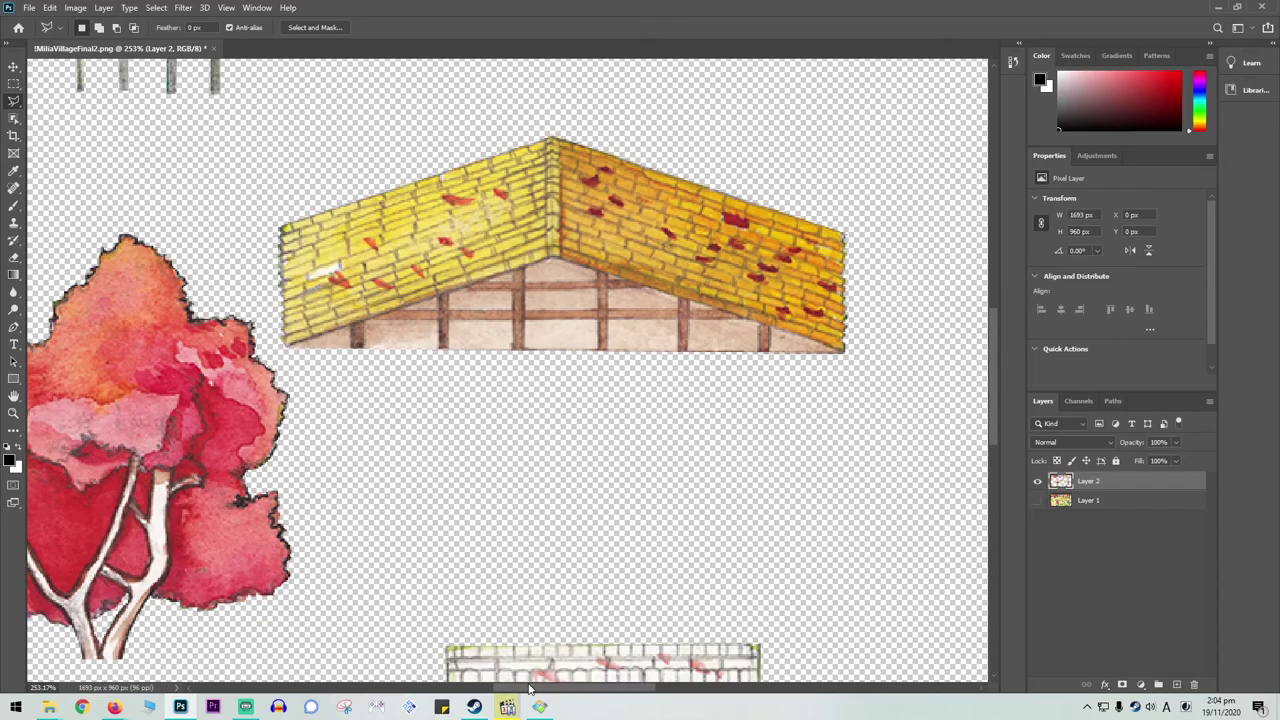
alt+scroll(479, 370, down, 5)
key(ctrl+shift+s)
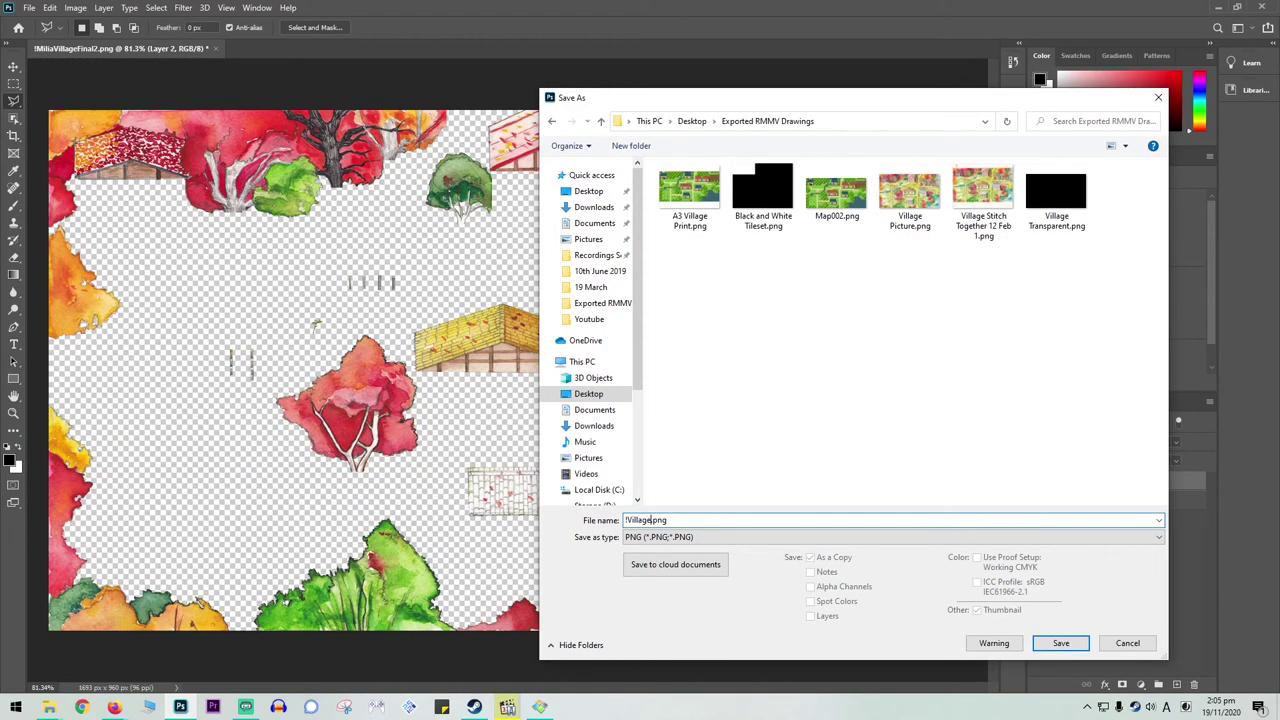
key(Return)
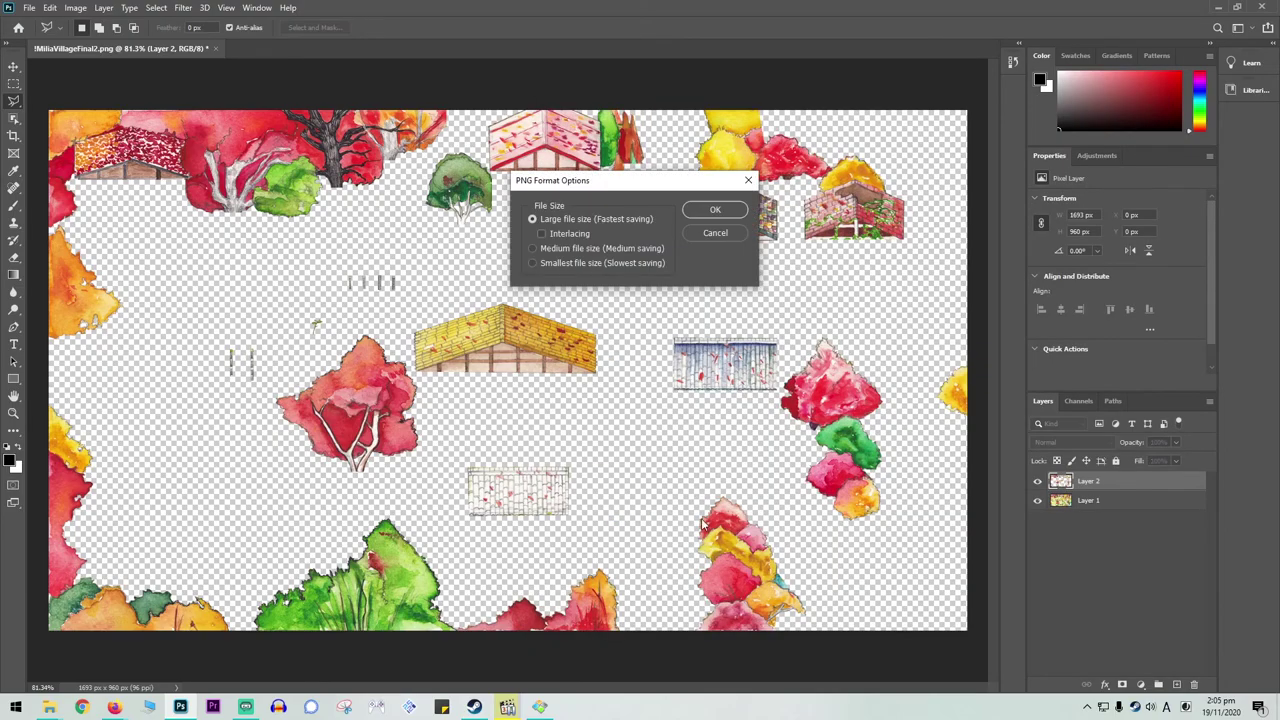
click(716, 209)
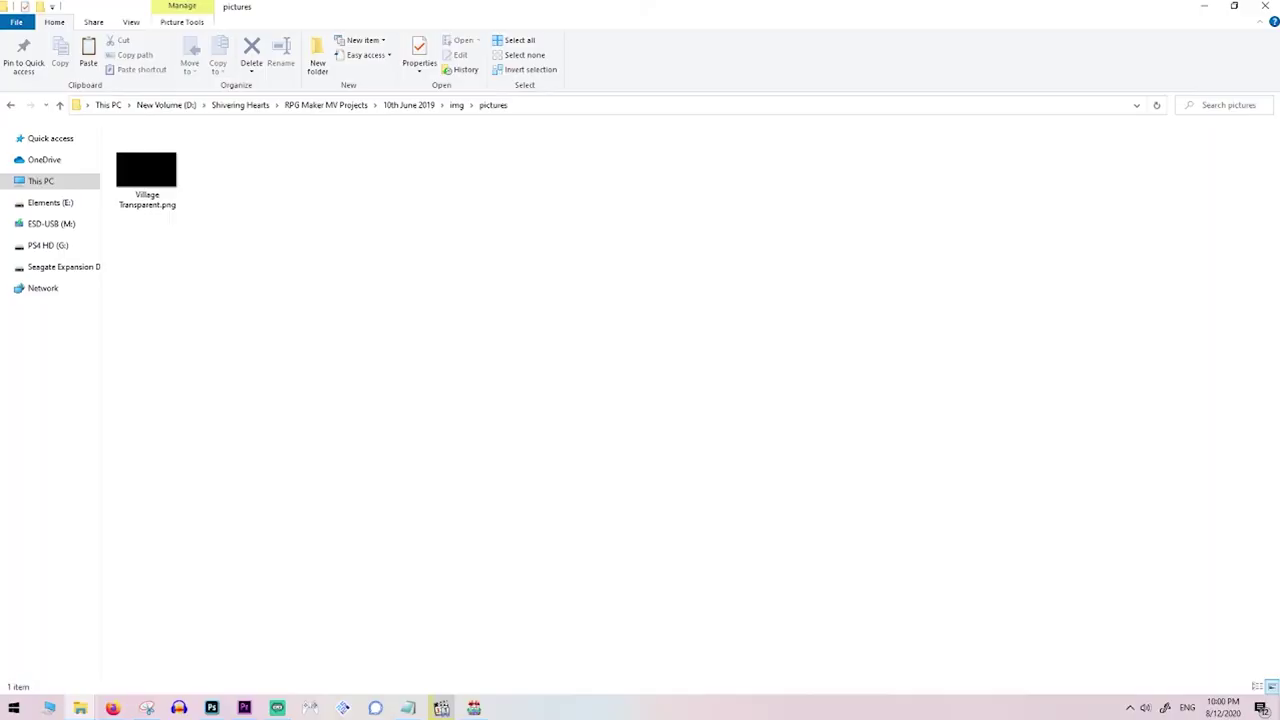
key(ctrl+v)
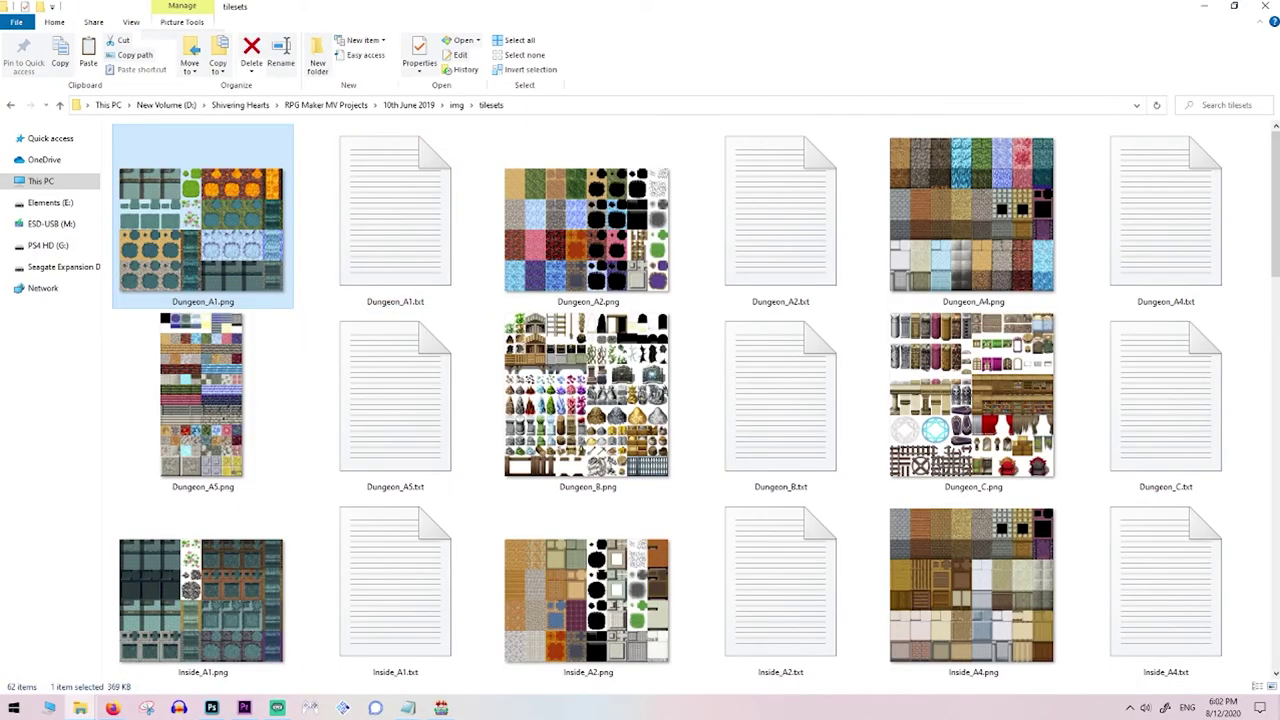
- Open Dungeon_A1.png from the project's tilesets folder in Adobe Photoshop 2020
right_click(277, 264)
mouse_move(308, 546)
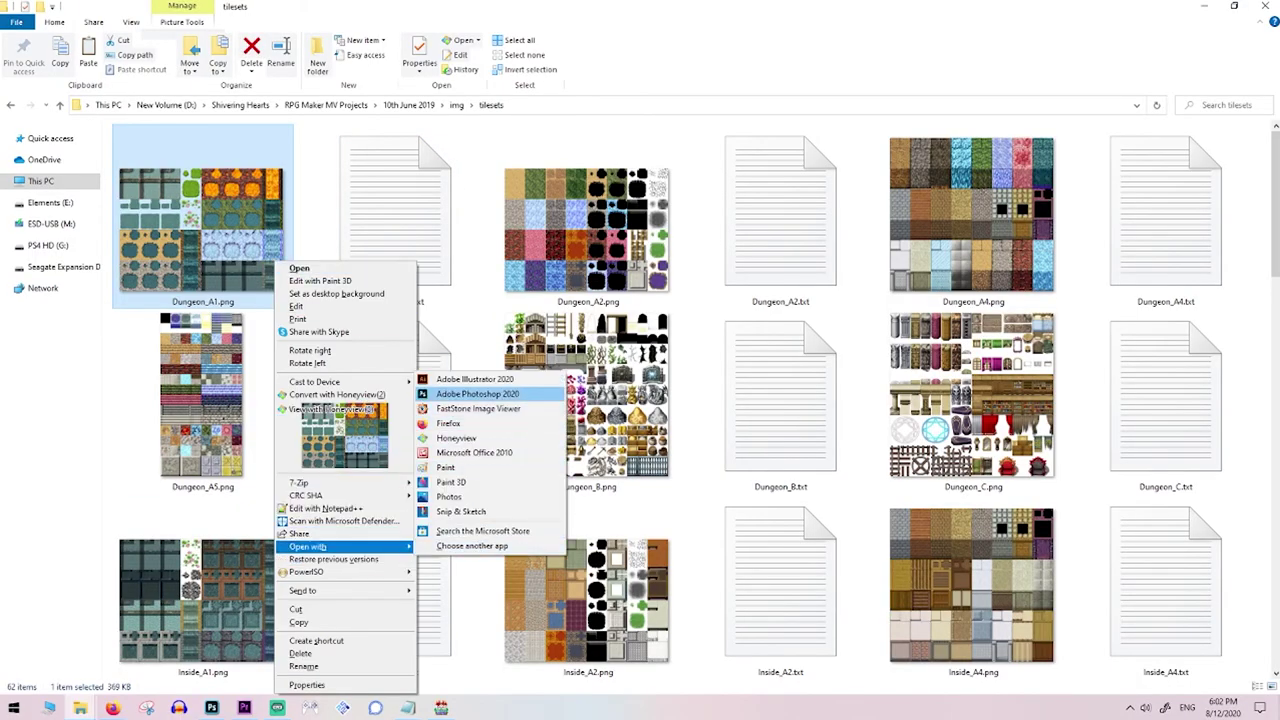
click(490, 394)
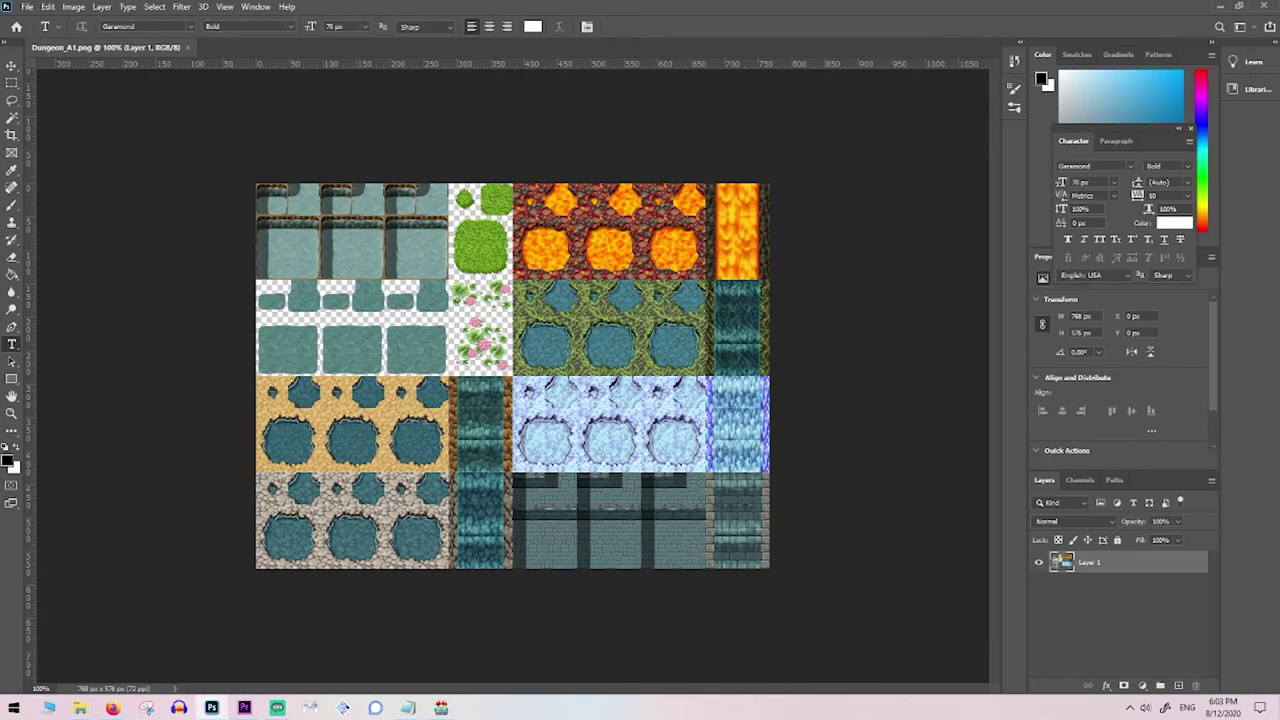
- Fill the area of the upper-left water tile block with black on a new layer and set the layer's opacity to 50%
key(m)
drag(257, 183, 449, 279)
key(ctrl+shift+alt+n)
key(g)
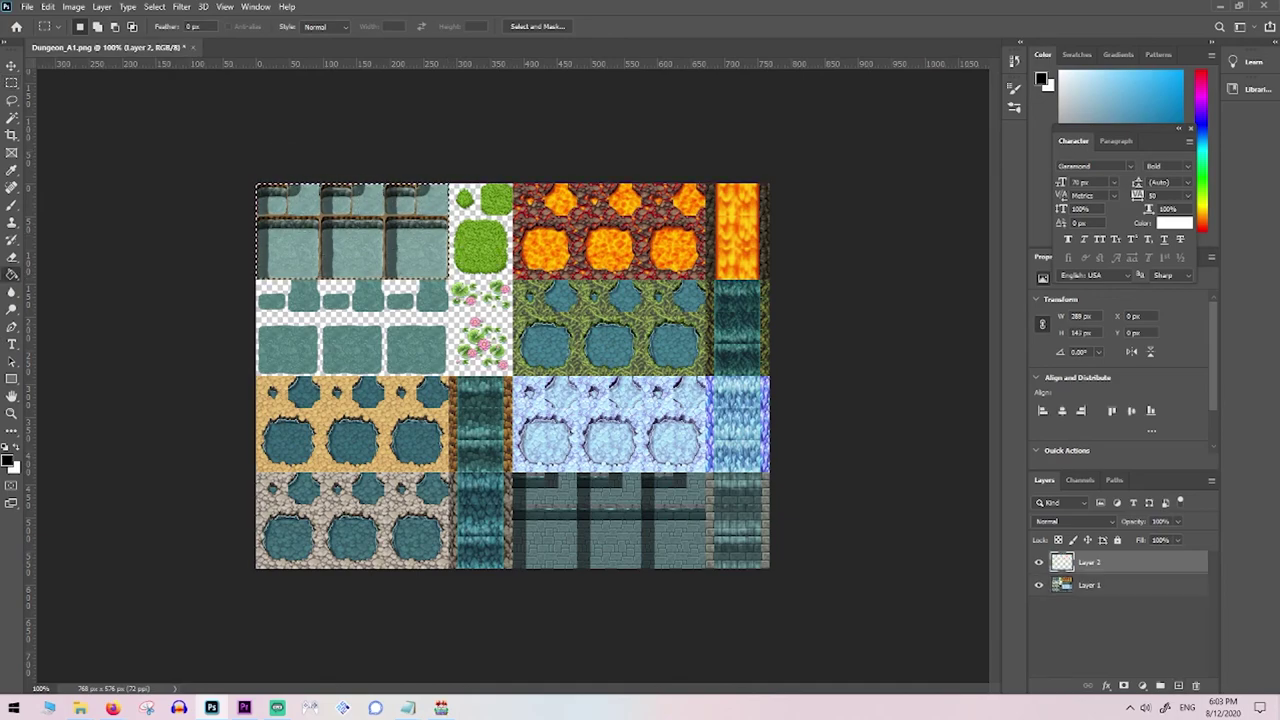
click(350, 230)
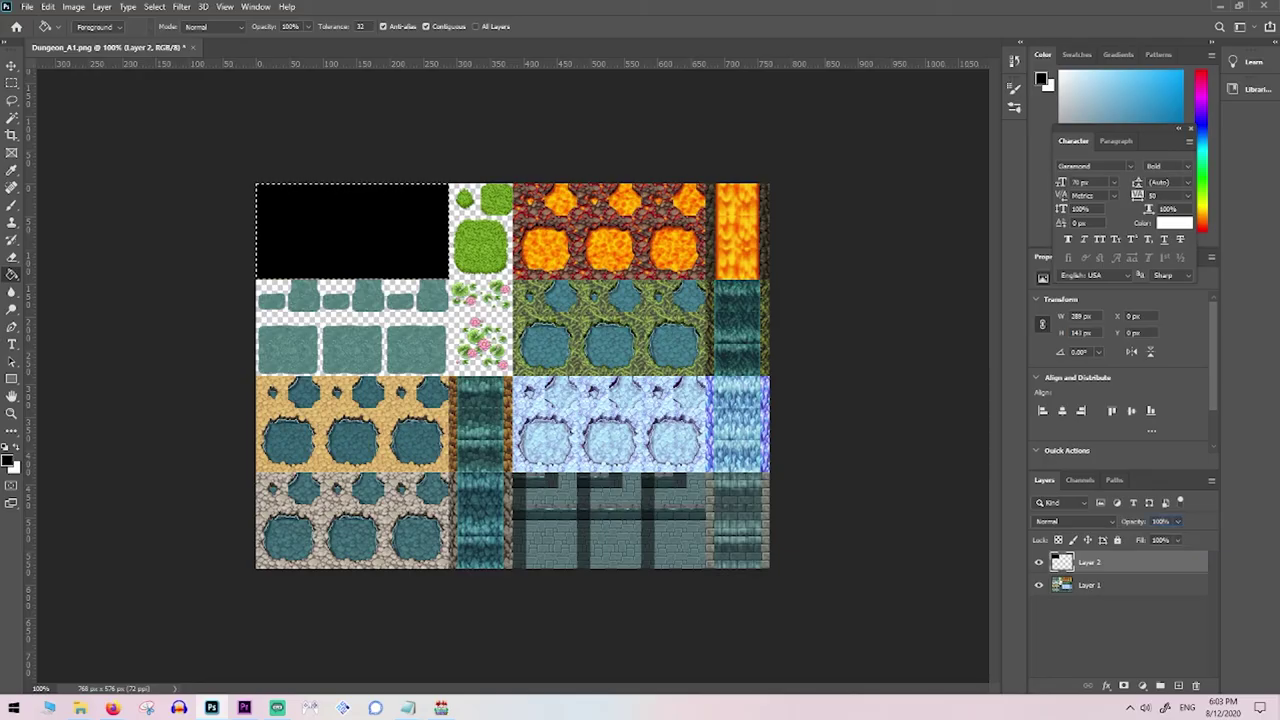
click(1160, 521)
text(50)
key(Return)
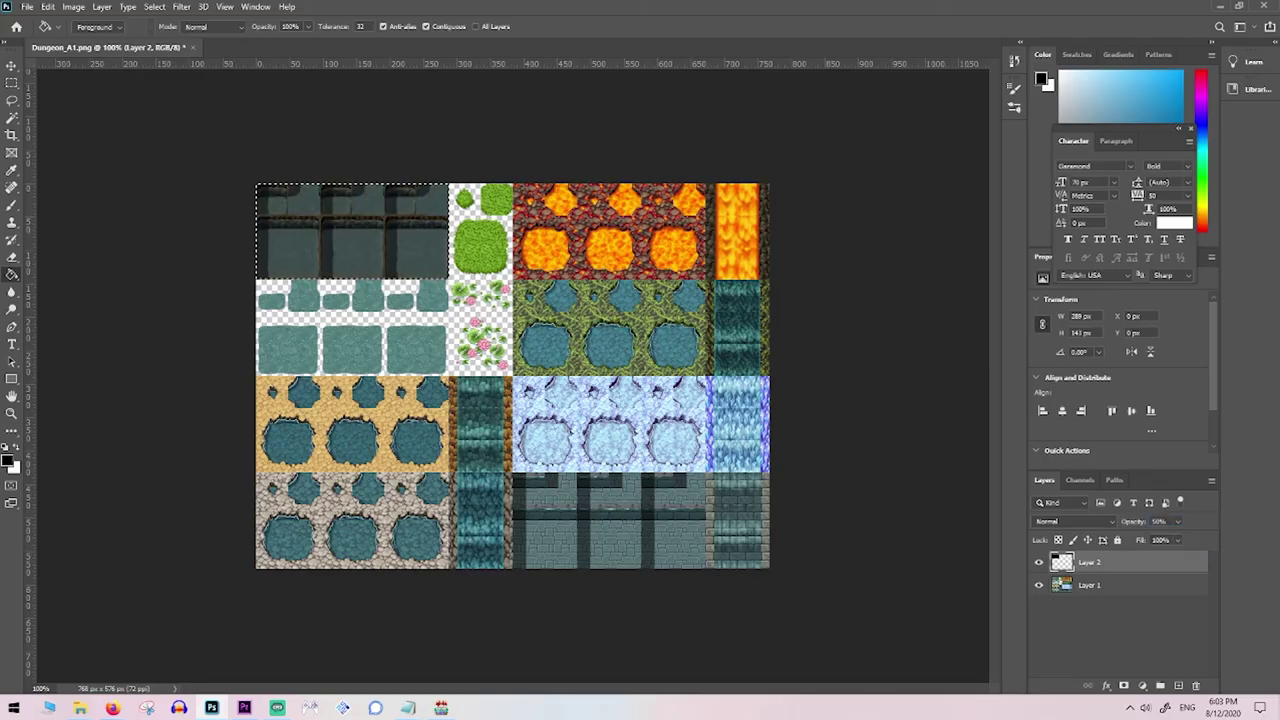
- Move the selection onto the lava tile block, fill it with white on Layer 2, and deselect
key(m)
mouse_move(363, 214)
mouse_down()
mouse_move(640, 209)
mouse_move(620, 212)
mouse_up()
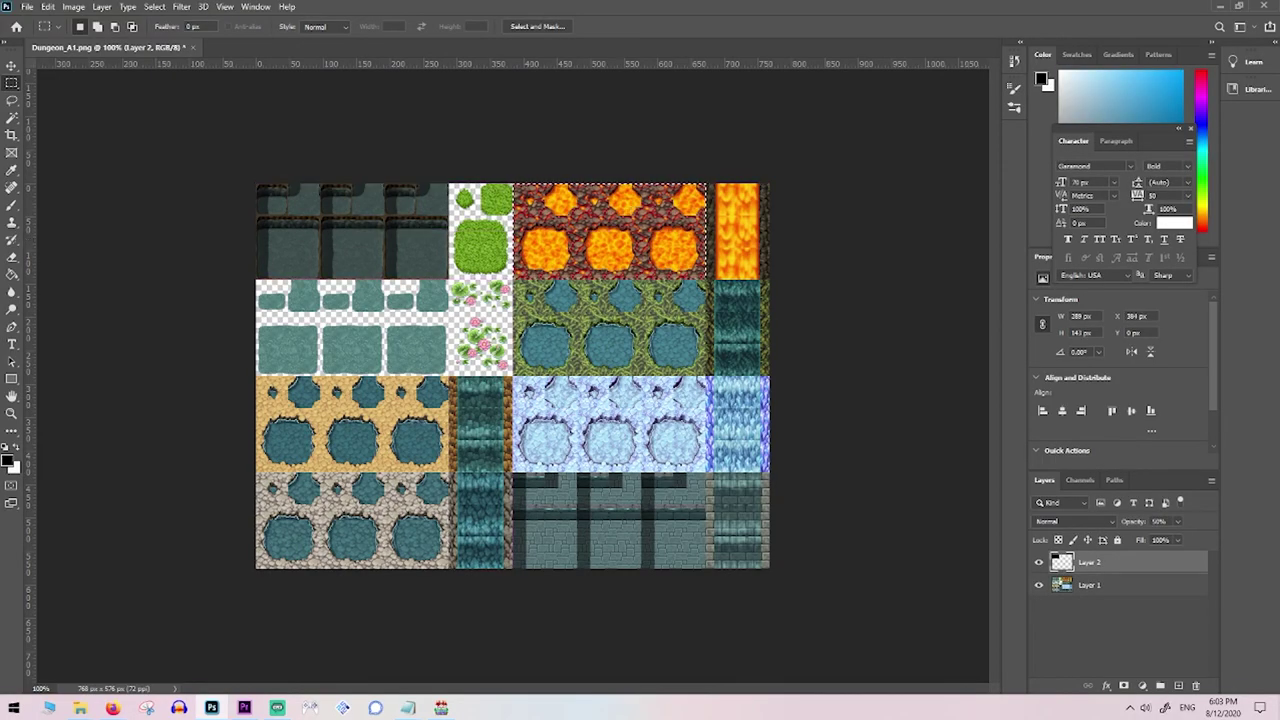
key(x)
key(g)
click(610, 230)
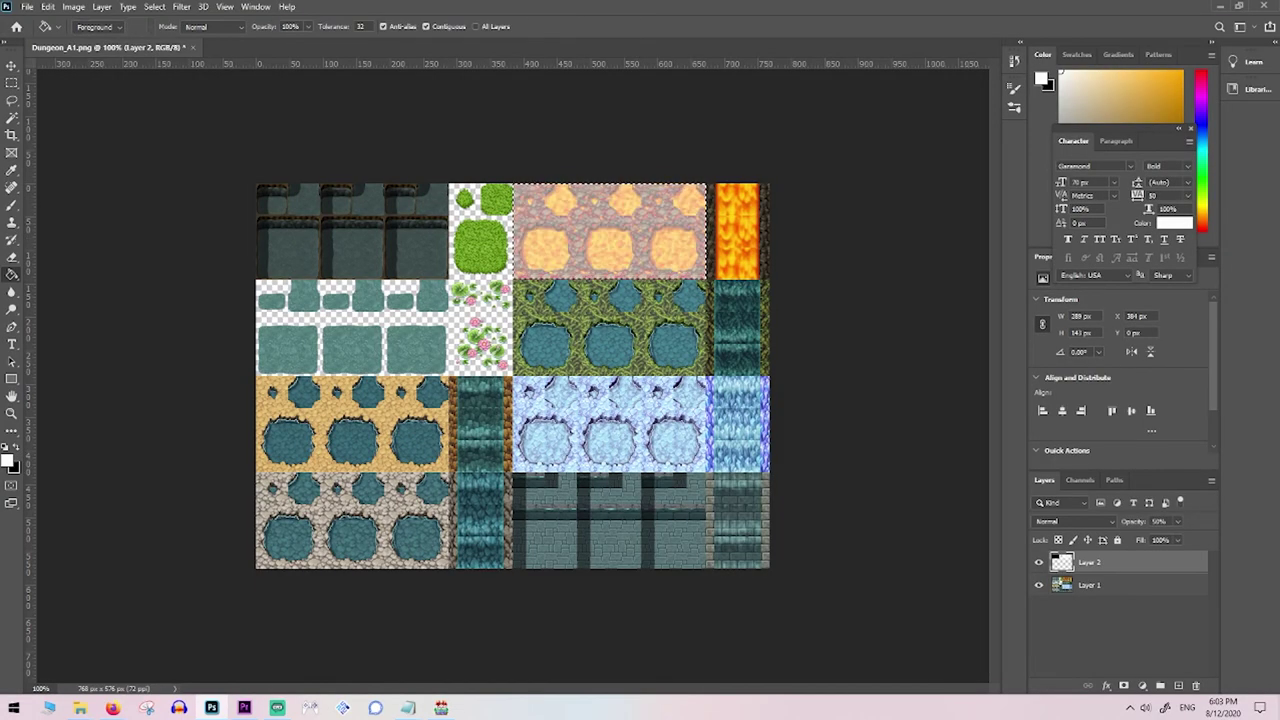
key(m)
key(ctrl+d)
- Hide the original tileset layer and save the image in the tilesets folder as a PNG named Black and White
click(1038, 585)
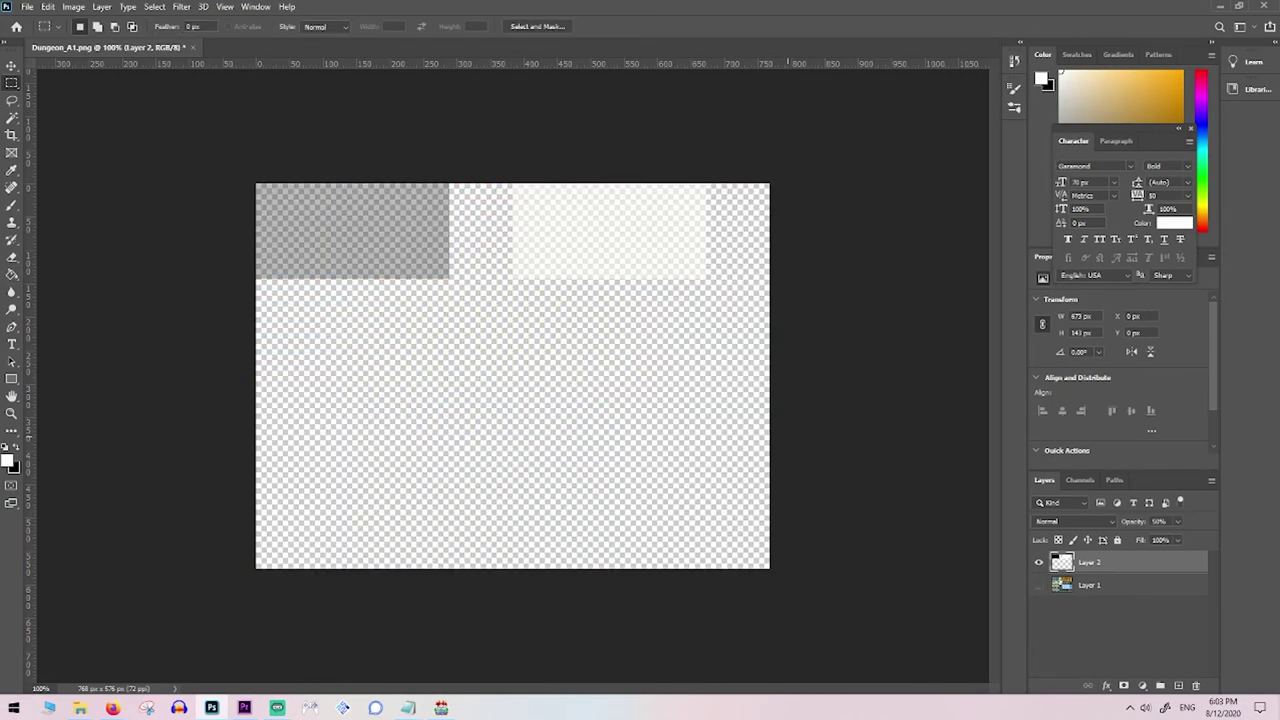
key(ctrl+shift+s)
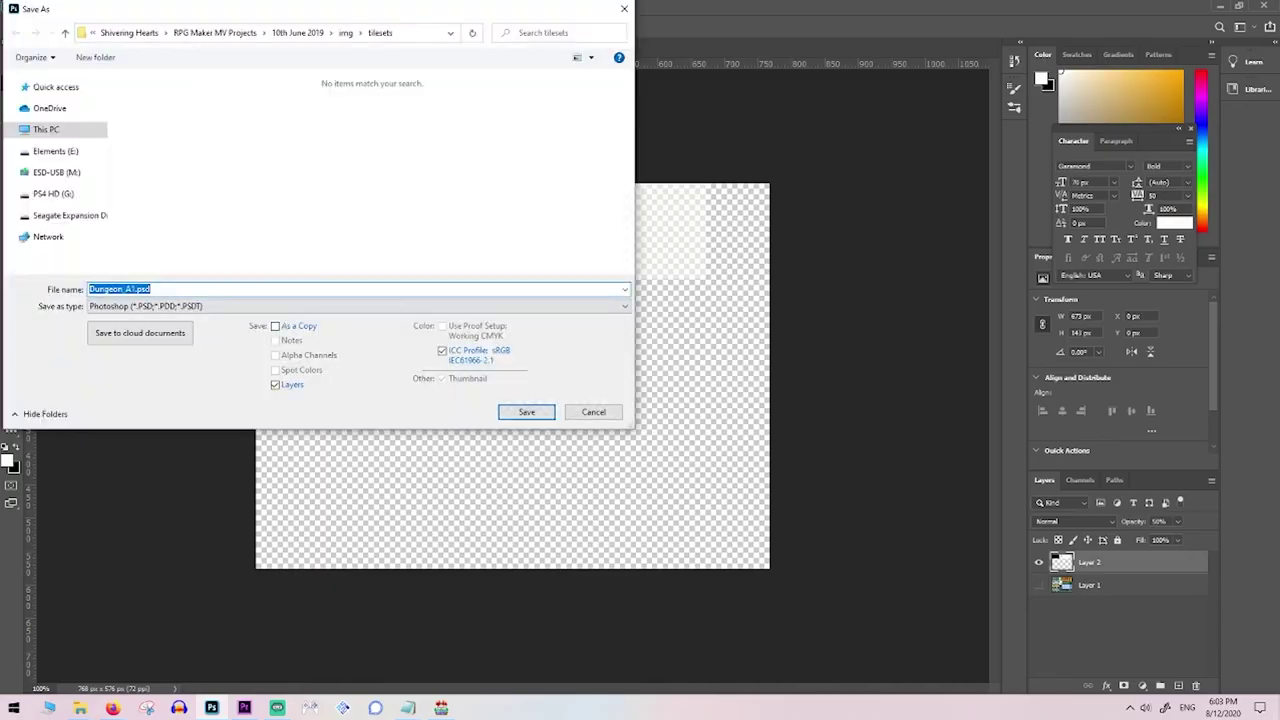
click(358, 306)
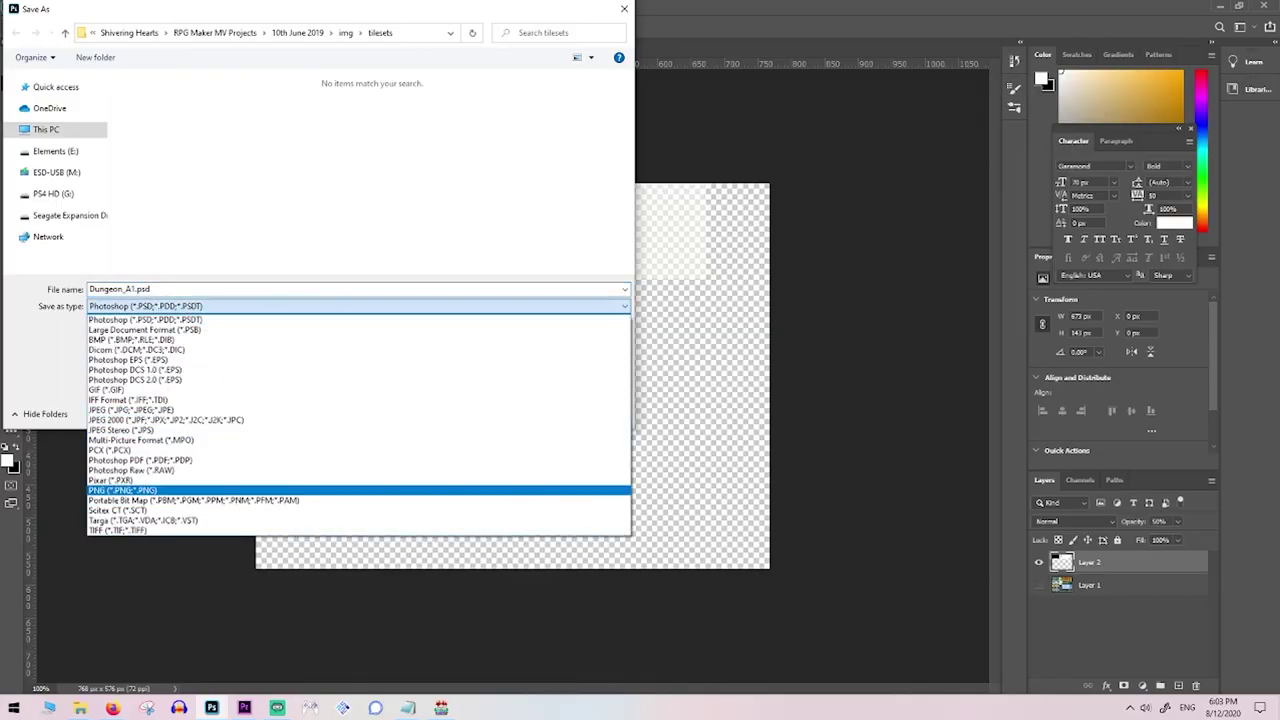
key(Return)
text(Black and White)
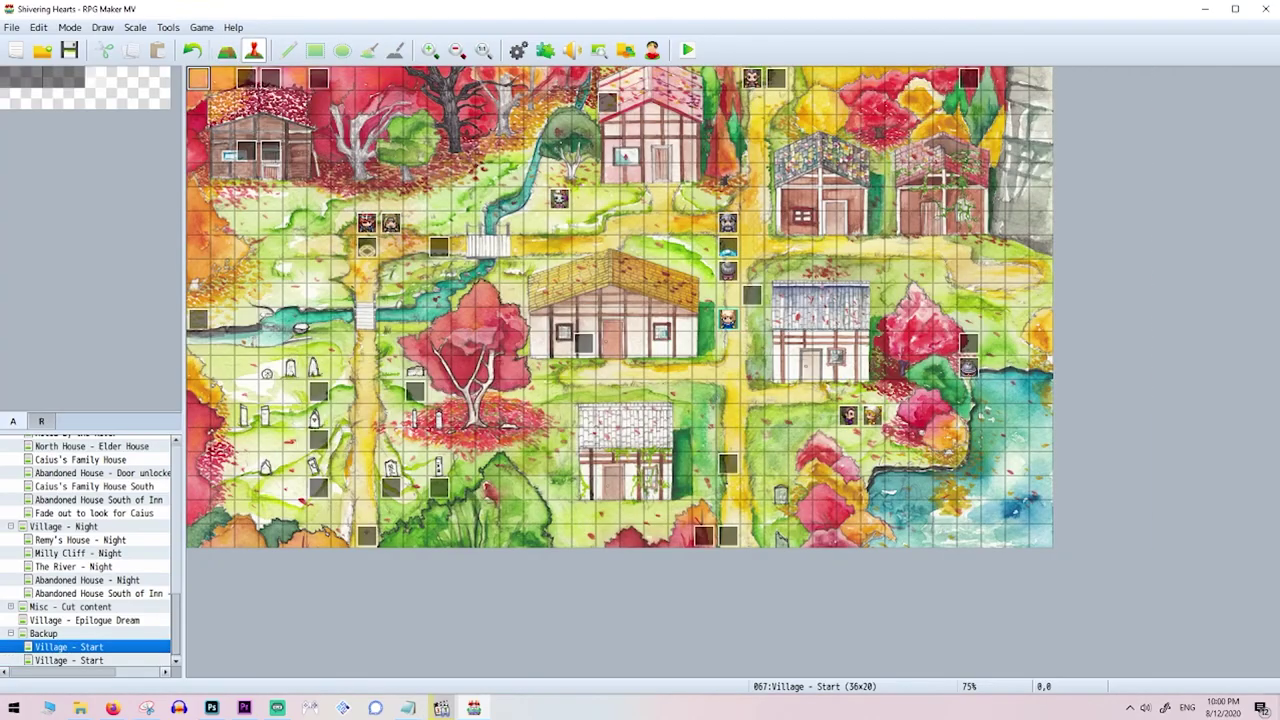
- In RPG Maker MV, create an event named Overlay Parallax on the backup Village - Start map with a Parallel trigger
key(Return)
text(Overlay Parallax)
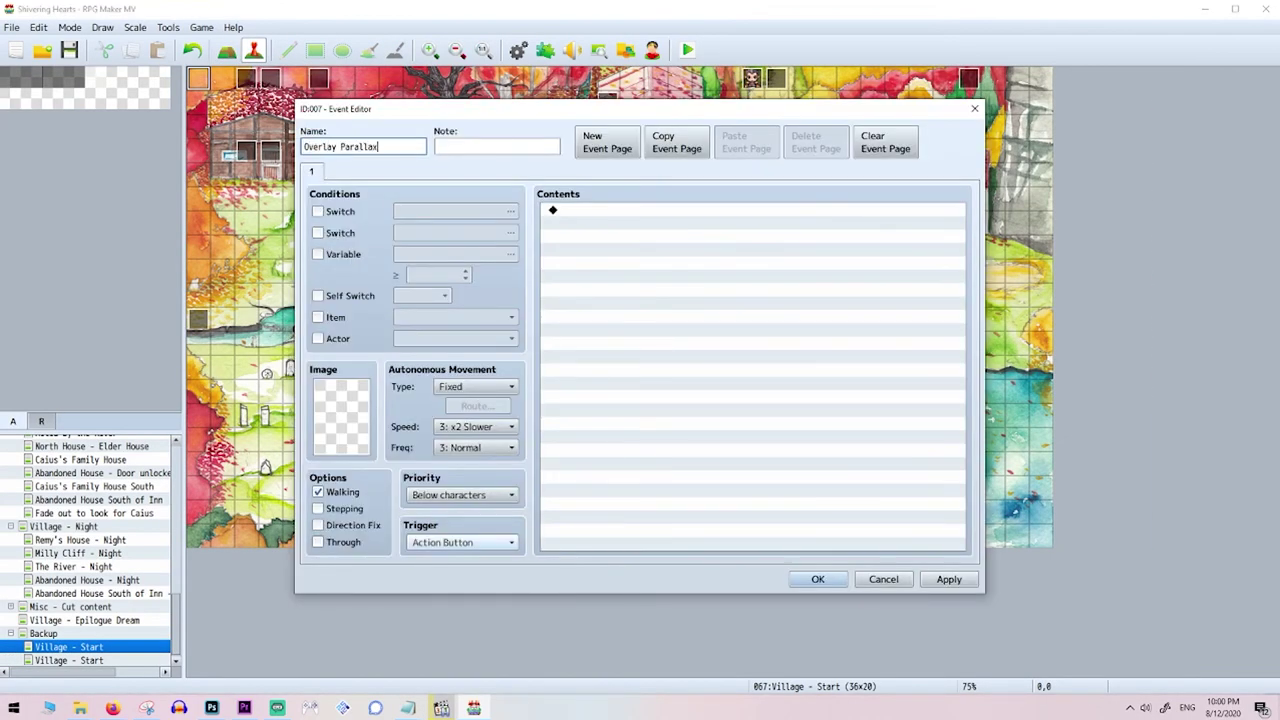
click(462, 542)
click(462, 624)
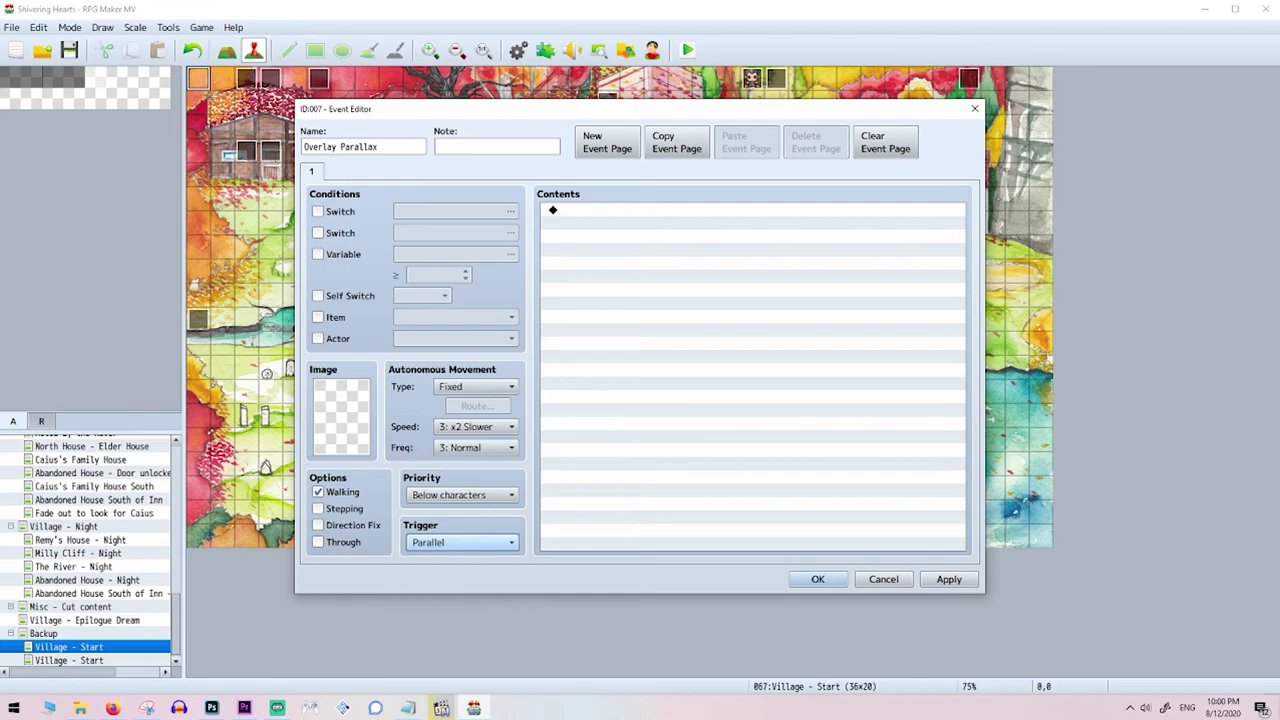
- Add a Show Picture command to the event for picture number 1 using the Village-Lower image
double_click(700, 210)
click(617, 174)
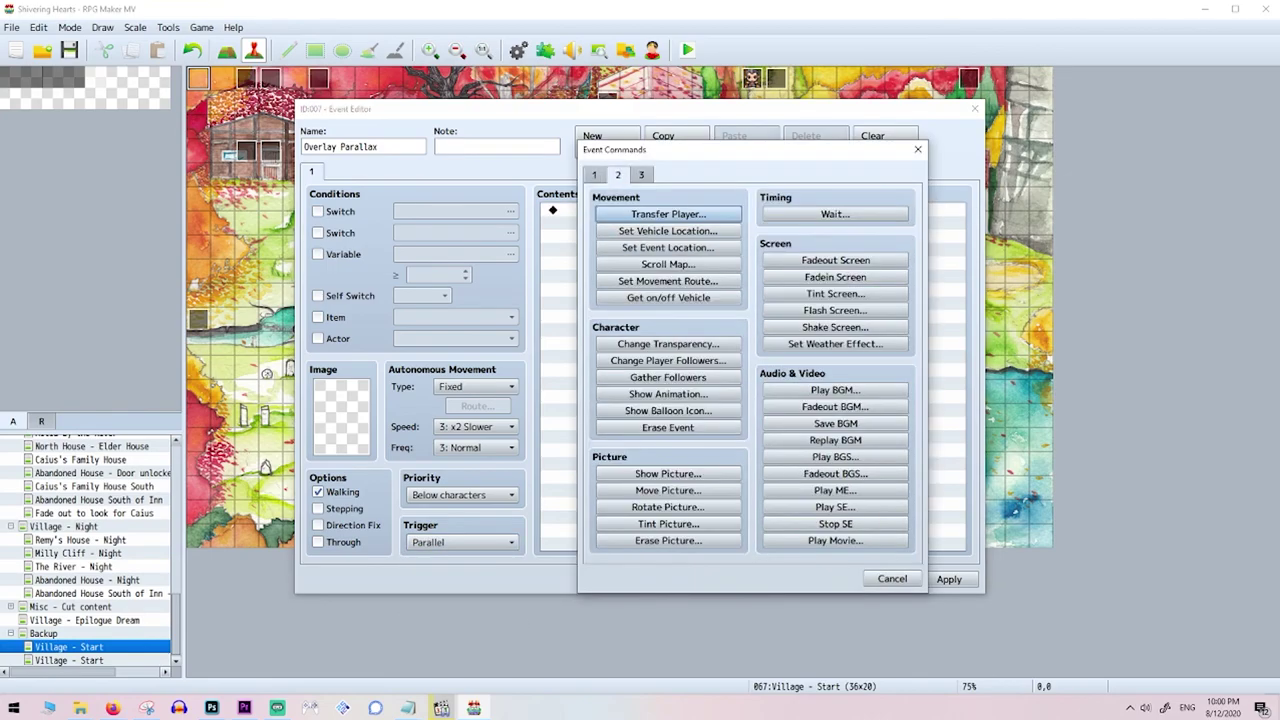
click(668, 473)
click(740, 283)
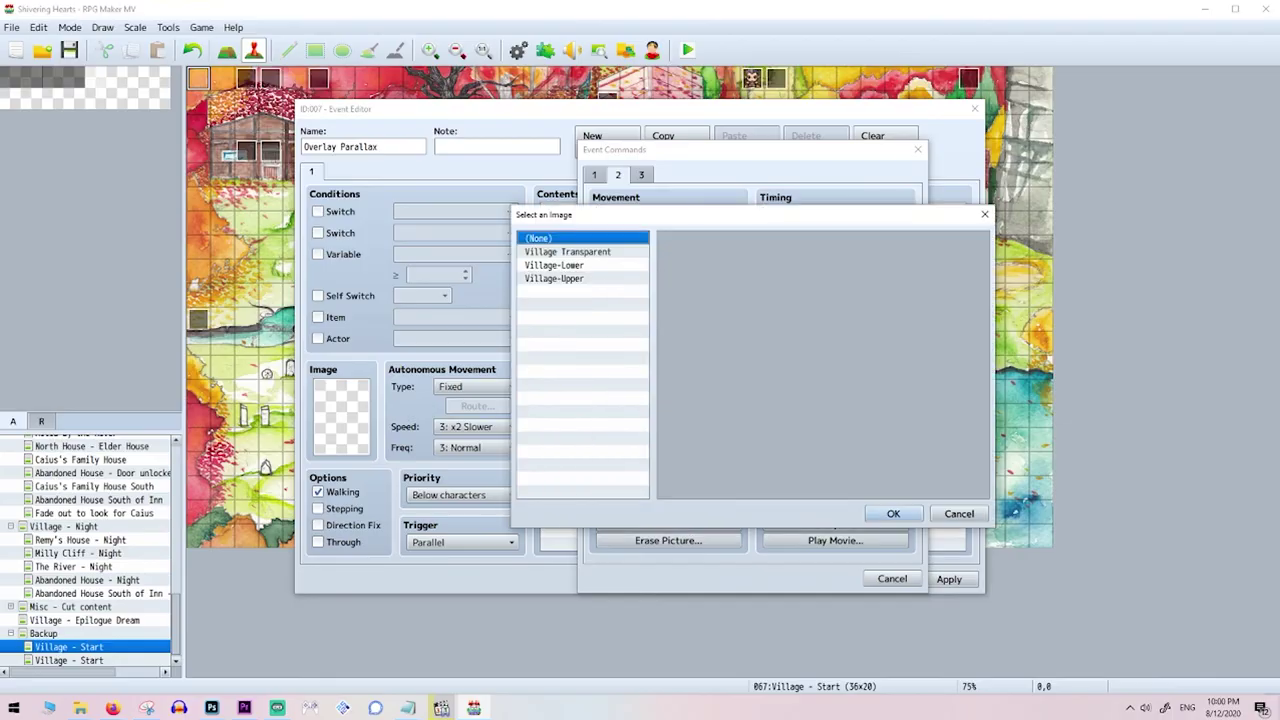
click(554, 265)
click(893, 513)
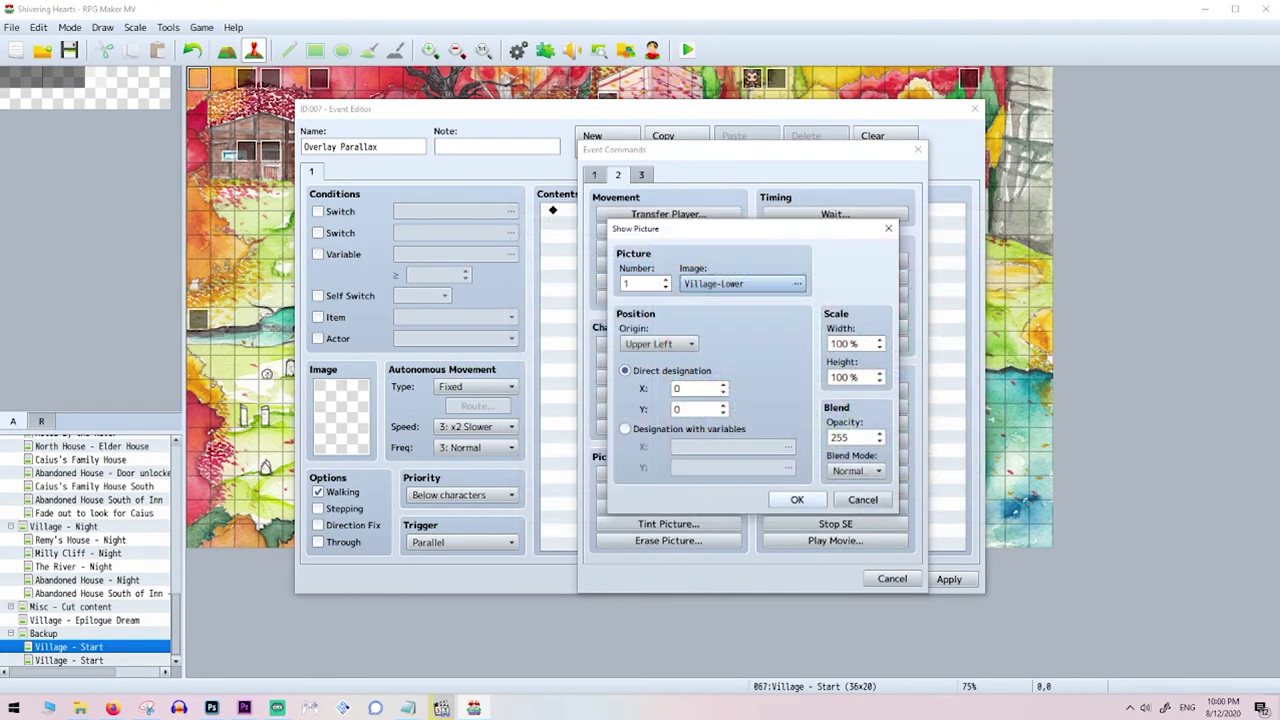
click(798, 500)
- Add the plugin command BindPictureToMap 1, copied from the Commands.txt notes, below the Village-Lower picture command
double_click(600, 223)
click(641, 174)
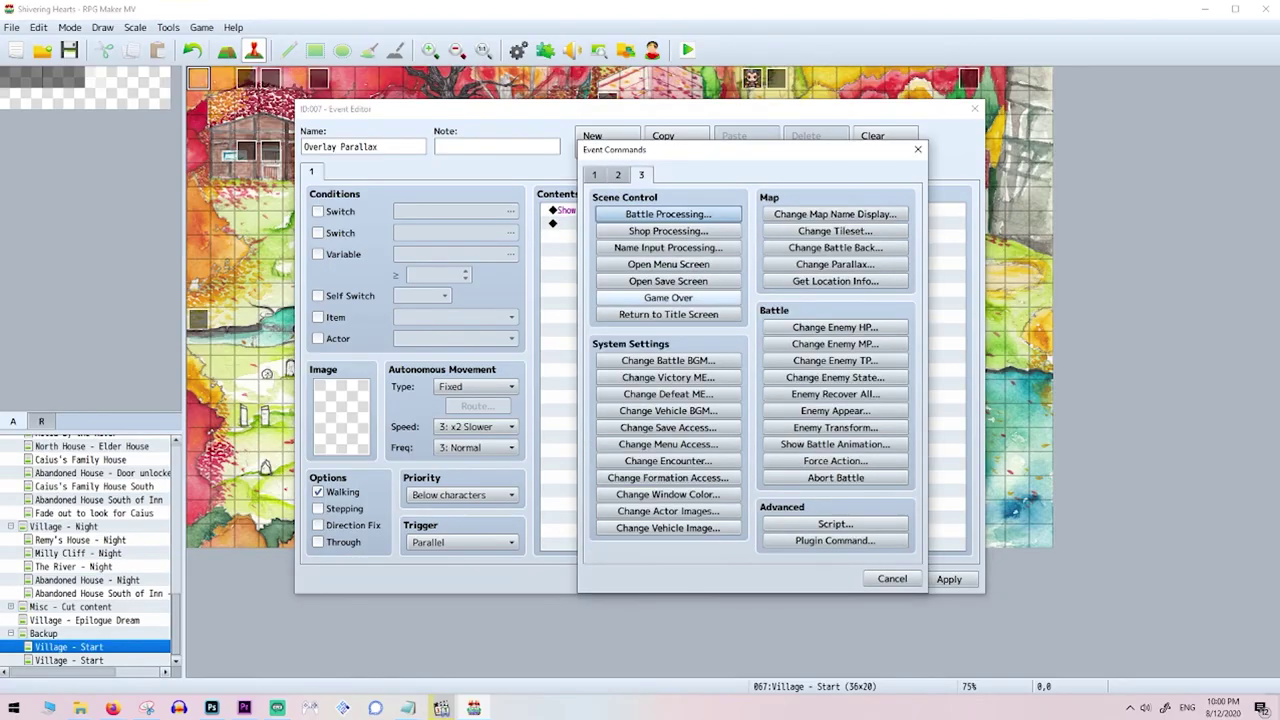
click(835, 540)
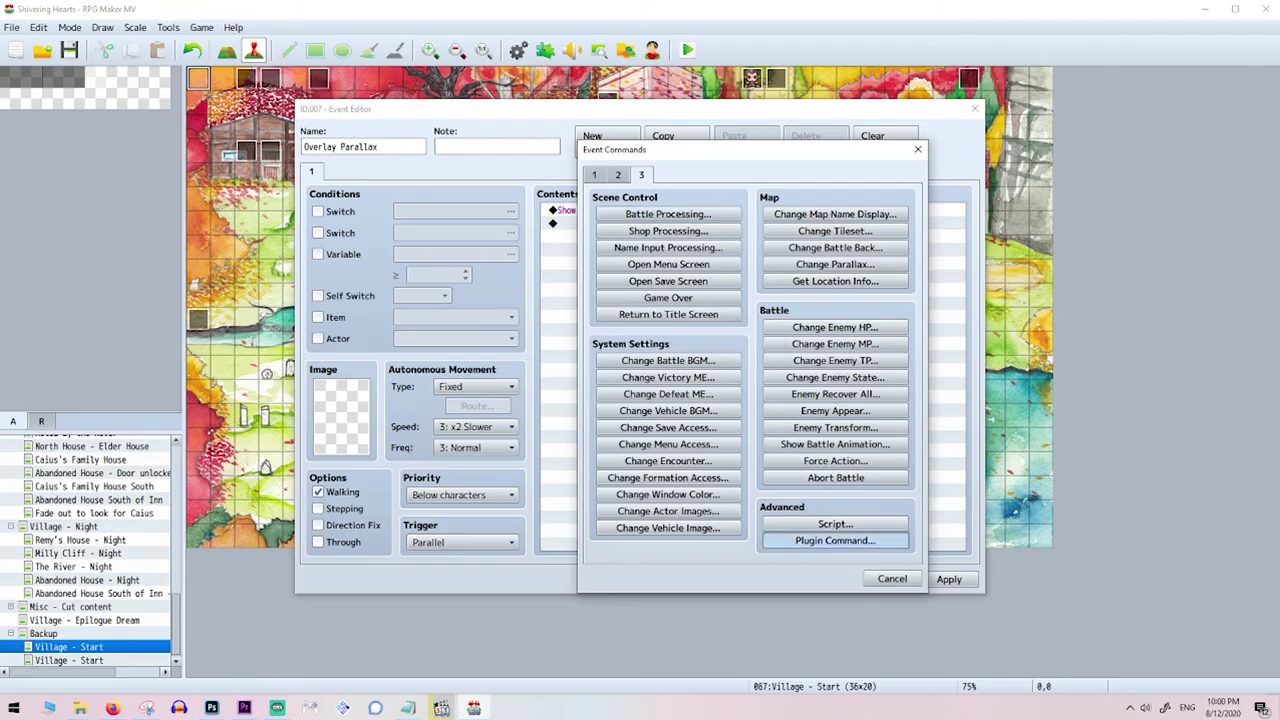
key(alt+Tab)
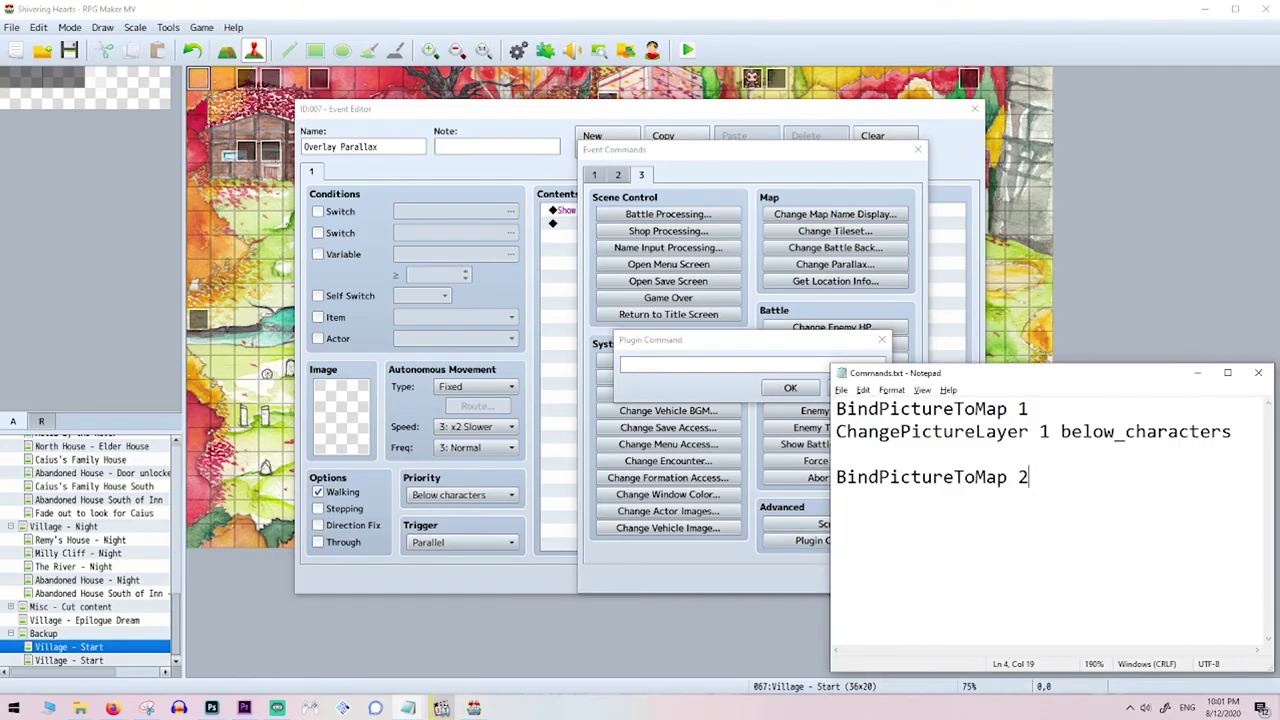
key(Up)
key(Up)
key(Up)
key(shift+Home)
key(ctrl+c)
key(alt+Tab)
key(ctrl+v)
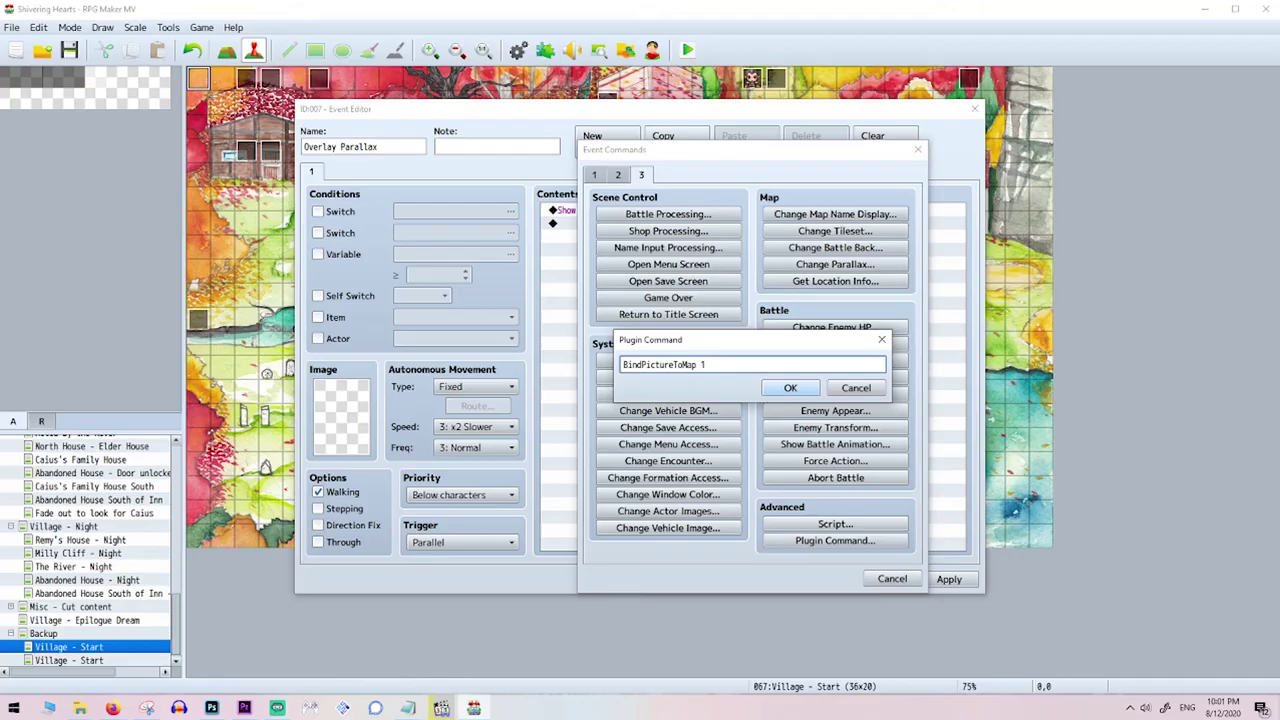
key(Return)
- Add the plugin command ChangePictureLayer 1 below_characters, copied from the Commands.txt notes
key(Return)
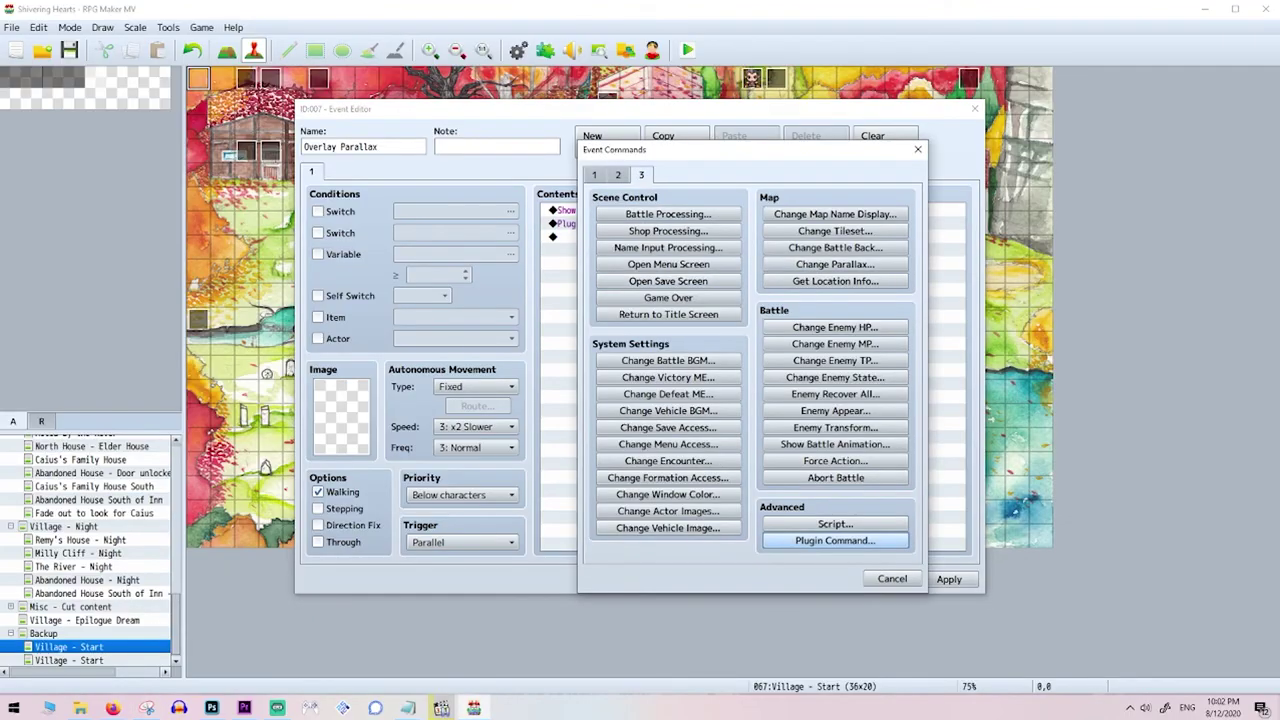
key(Return)
key(alt+Tab)
key(ctrl+End)
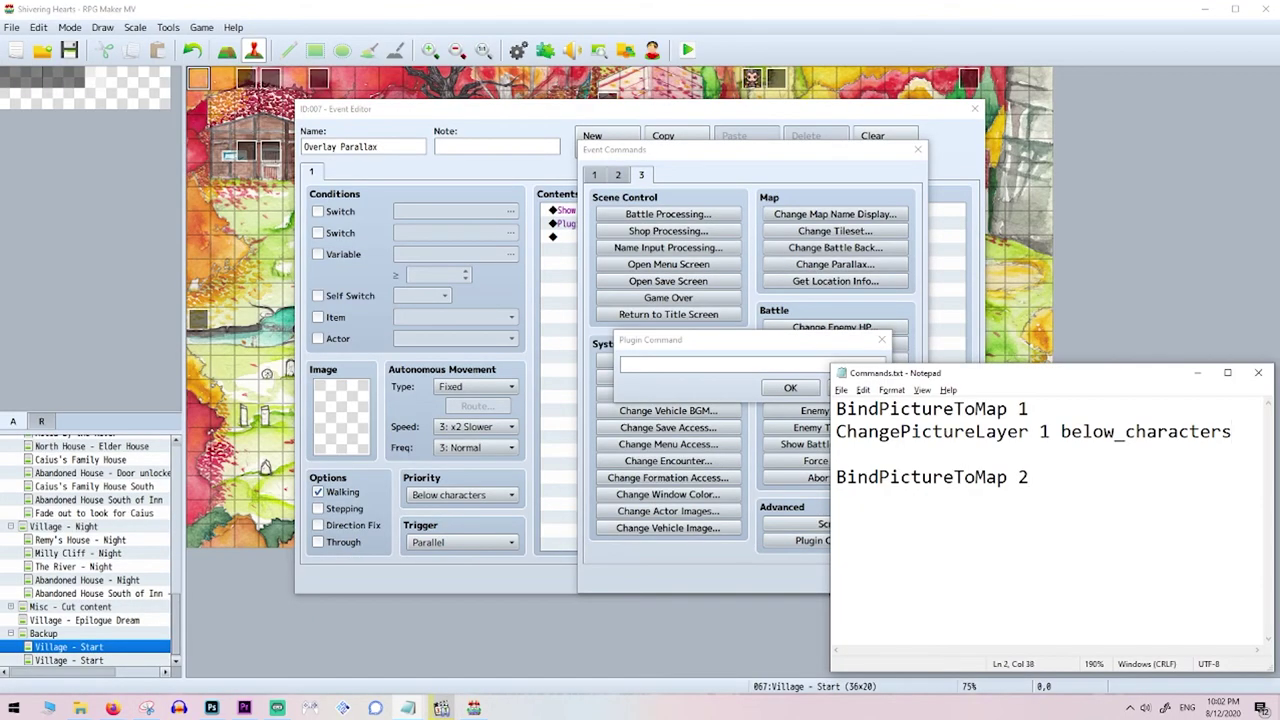
key(shift+Home)
key(ctrl+c)
key(alt+Tab)
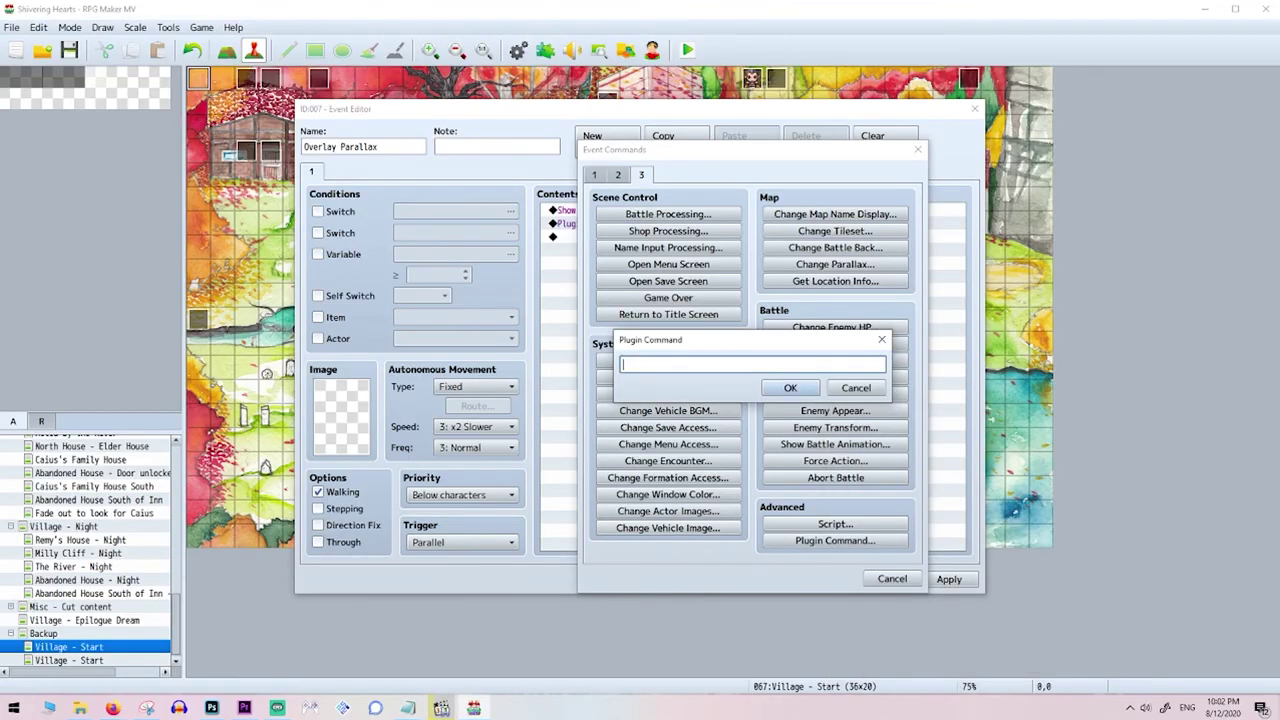
key(ctrl+v)
key(Return)
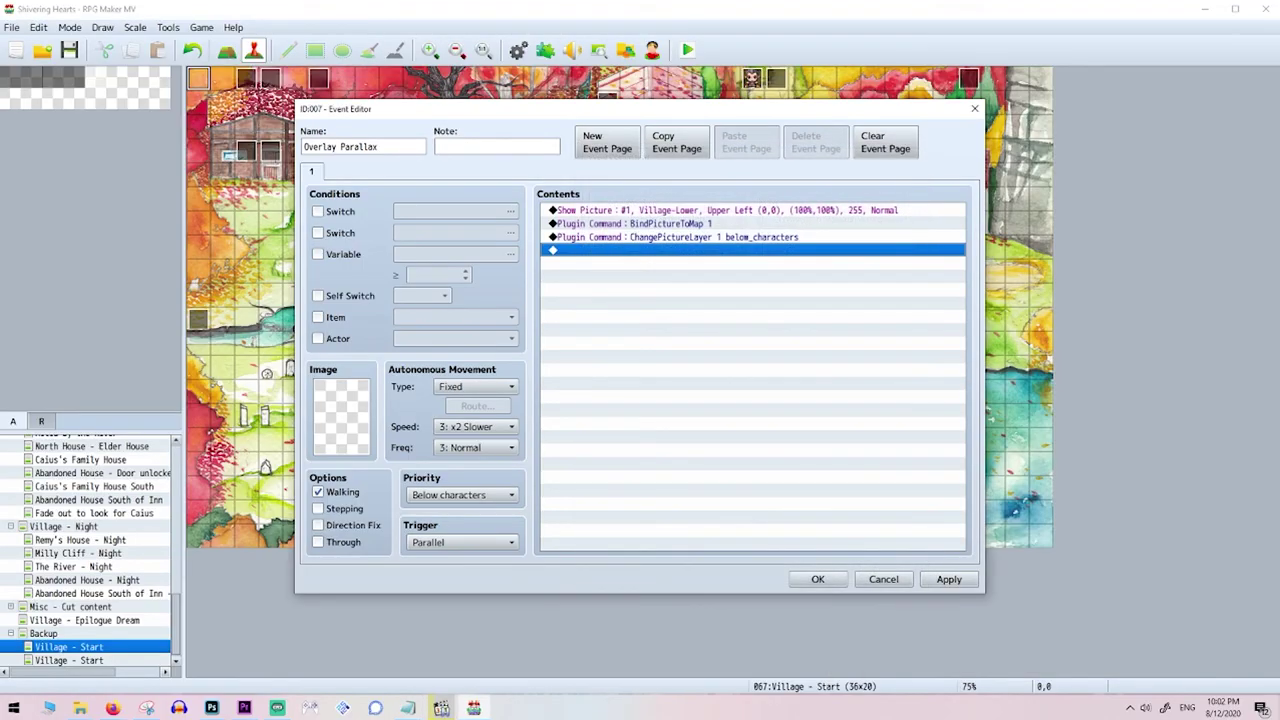
- Add a second Show Picture command for picture number 2 using the Village-Upper image
key(Return)
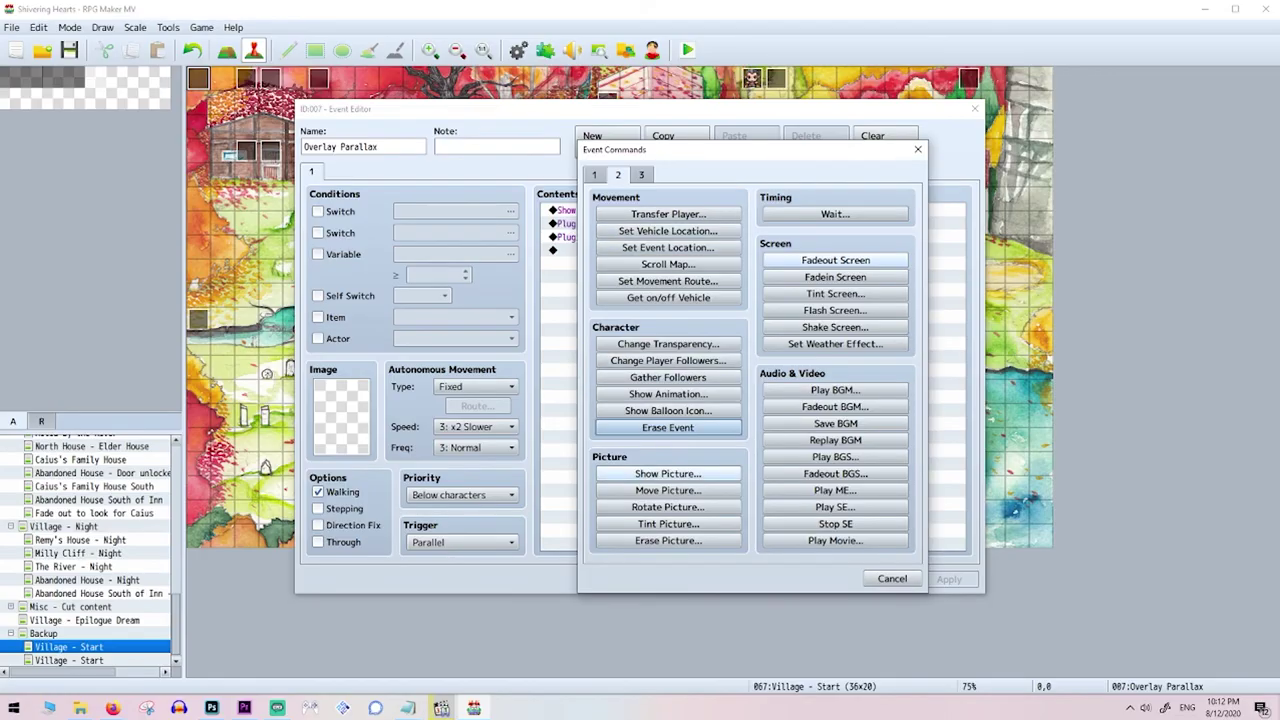
click(669, 474)
key(Tab)
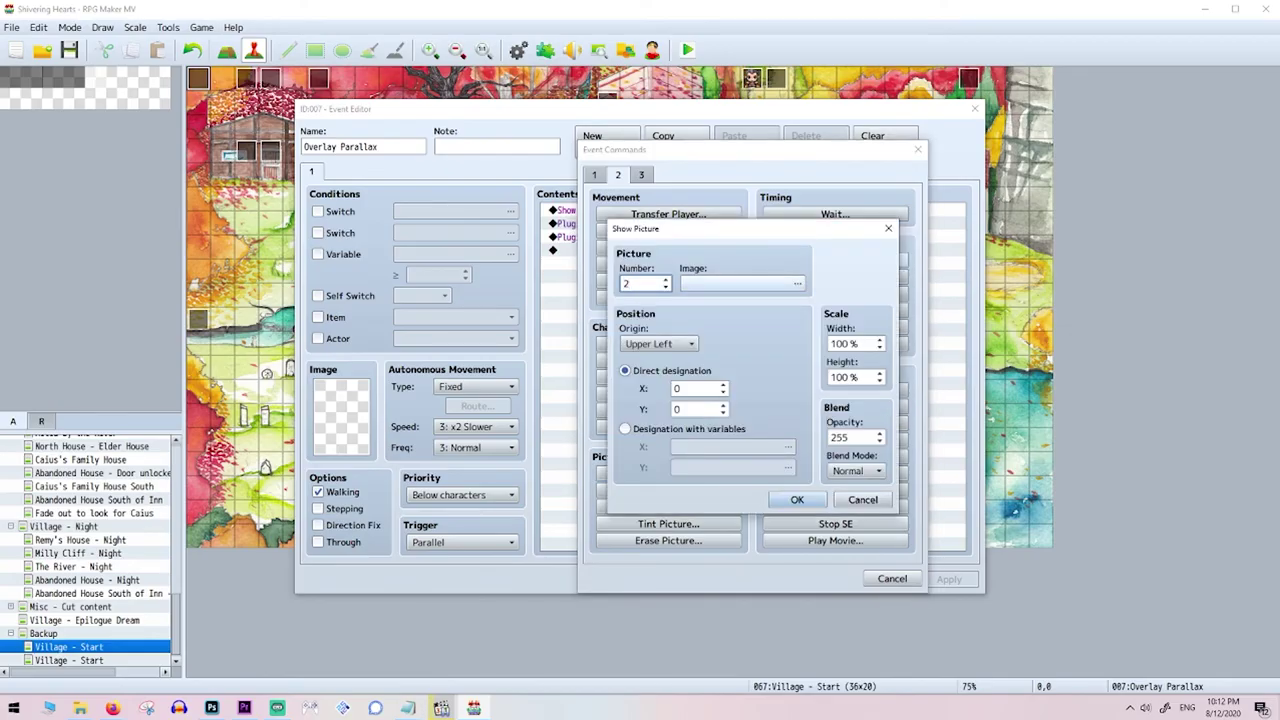
key(Return)
key(Down)
key(Down)
key(Down)
key(Return)
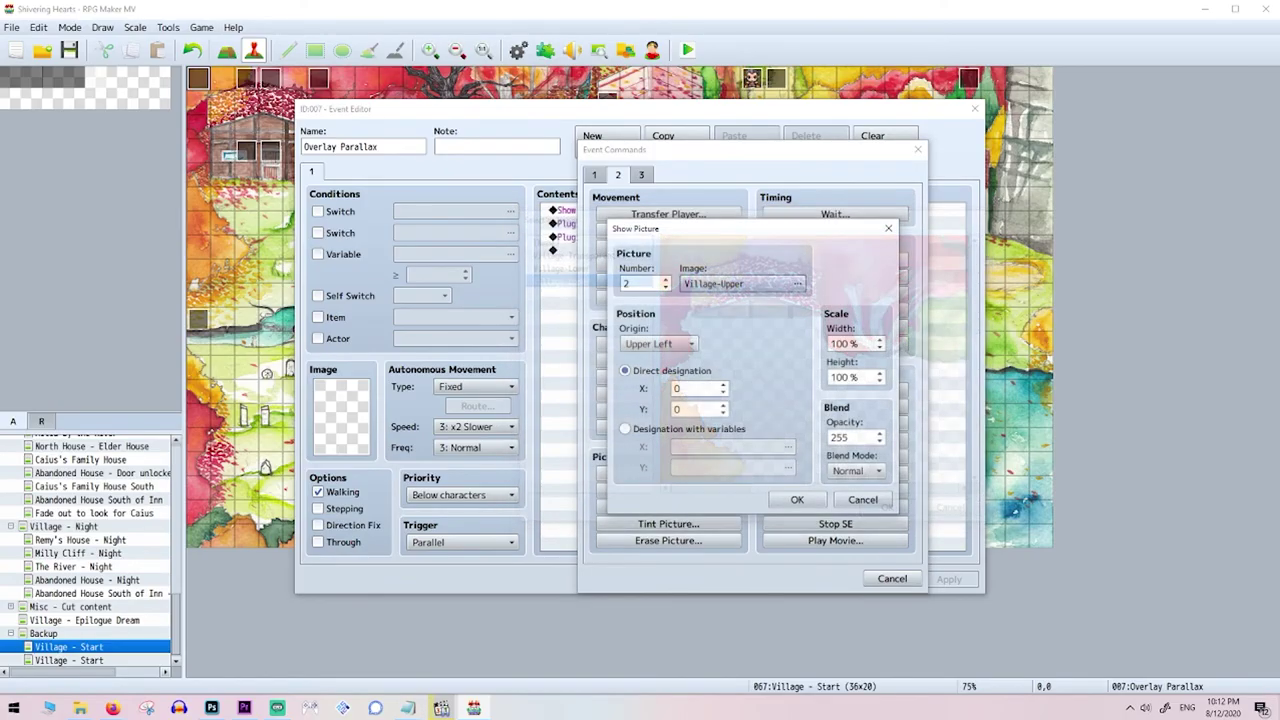
key(Return)
- Add the plugin command BindPictureToMap 2, copied from the Commands.txt notes, below the Village-Upper picture command
key(Return)
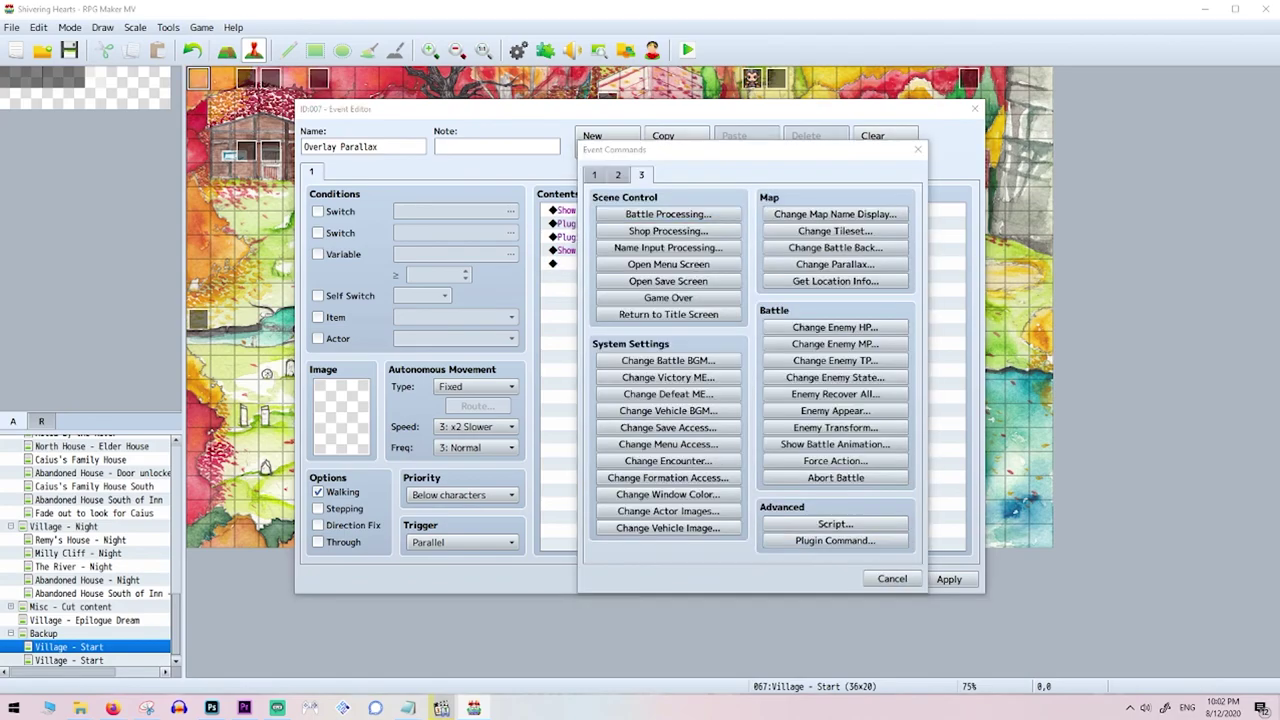
key(Return)
key(alt+Tab)
key(shift+Home)
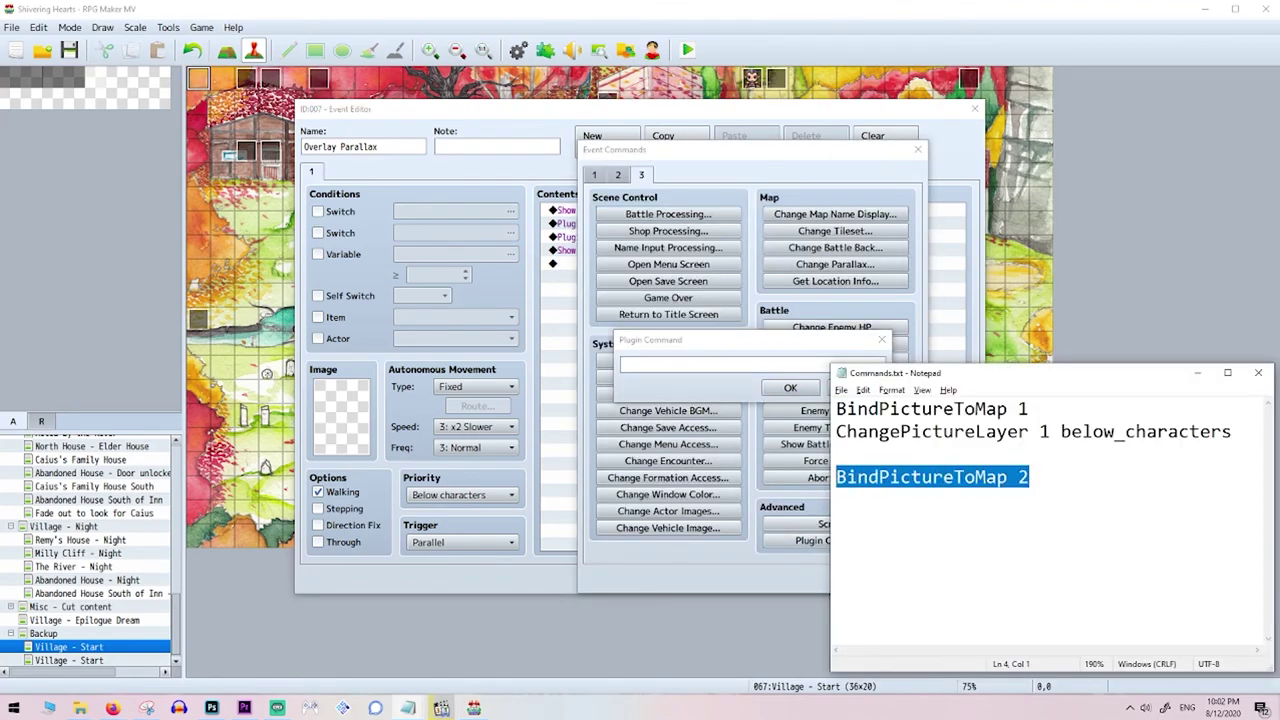
key(ctrl+c)
key(alt+Tab)
key(ctrl+v)
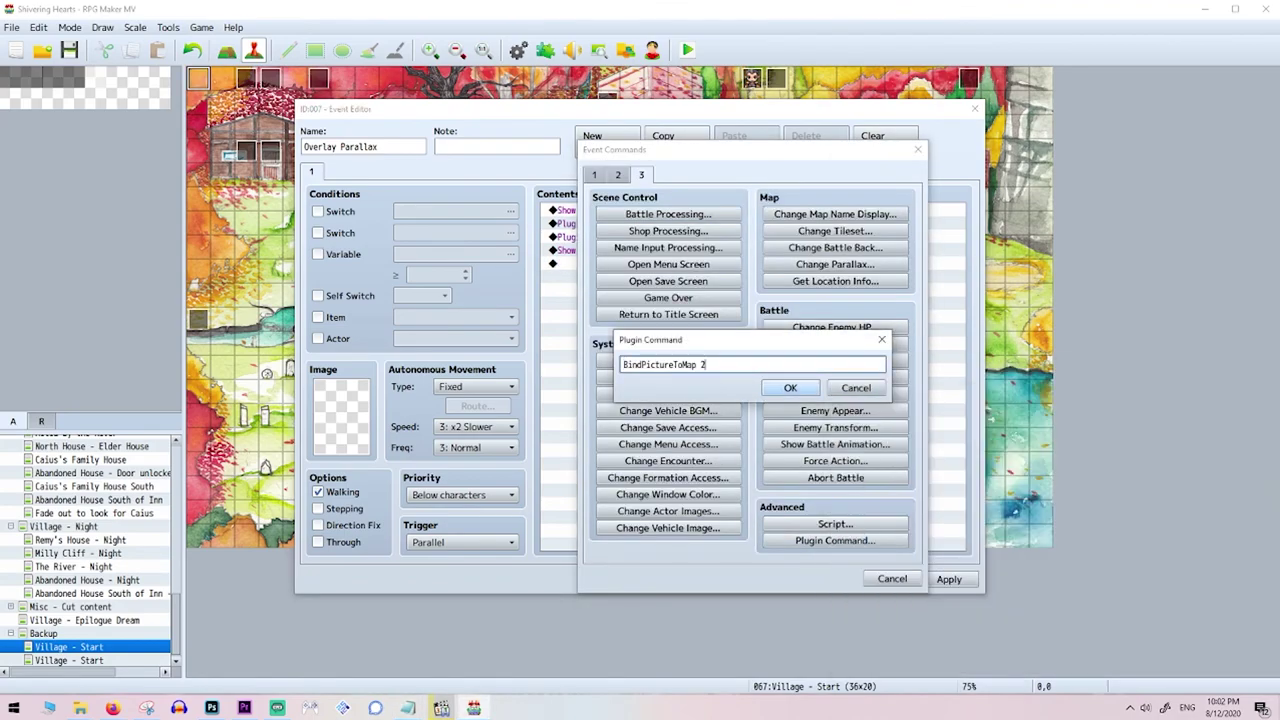
key(Return)
- End the Overlay Parallax event with an Erase Event command and apply the event changes
key(Return)
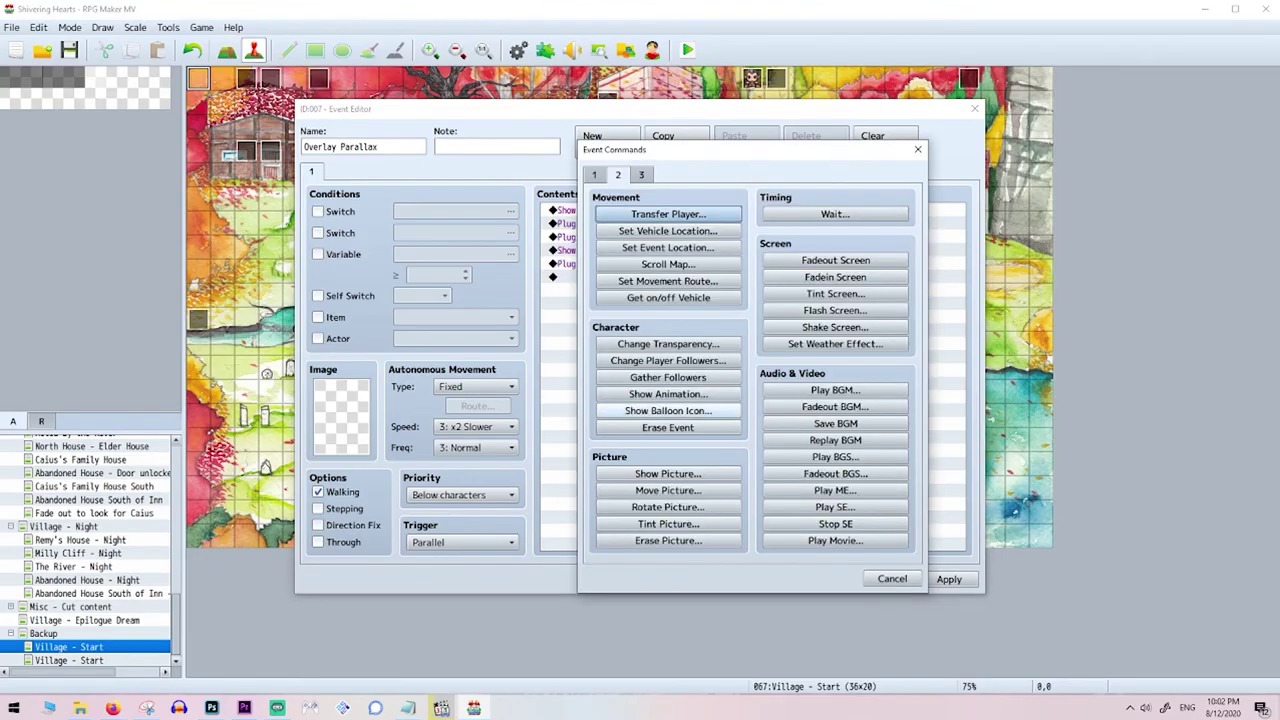
click(667, 427)
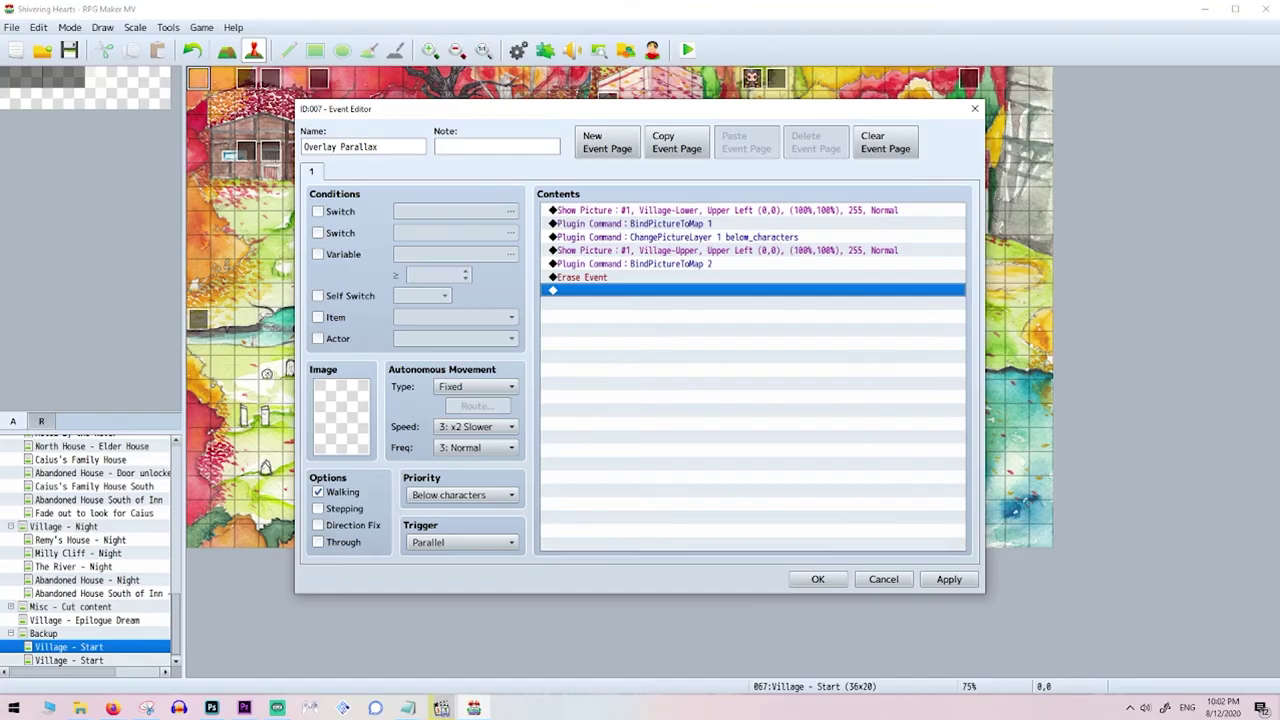
click(949, 579)
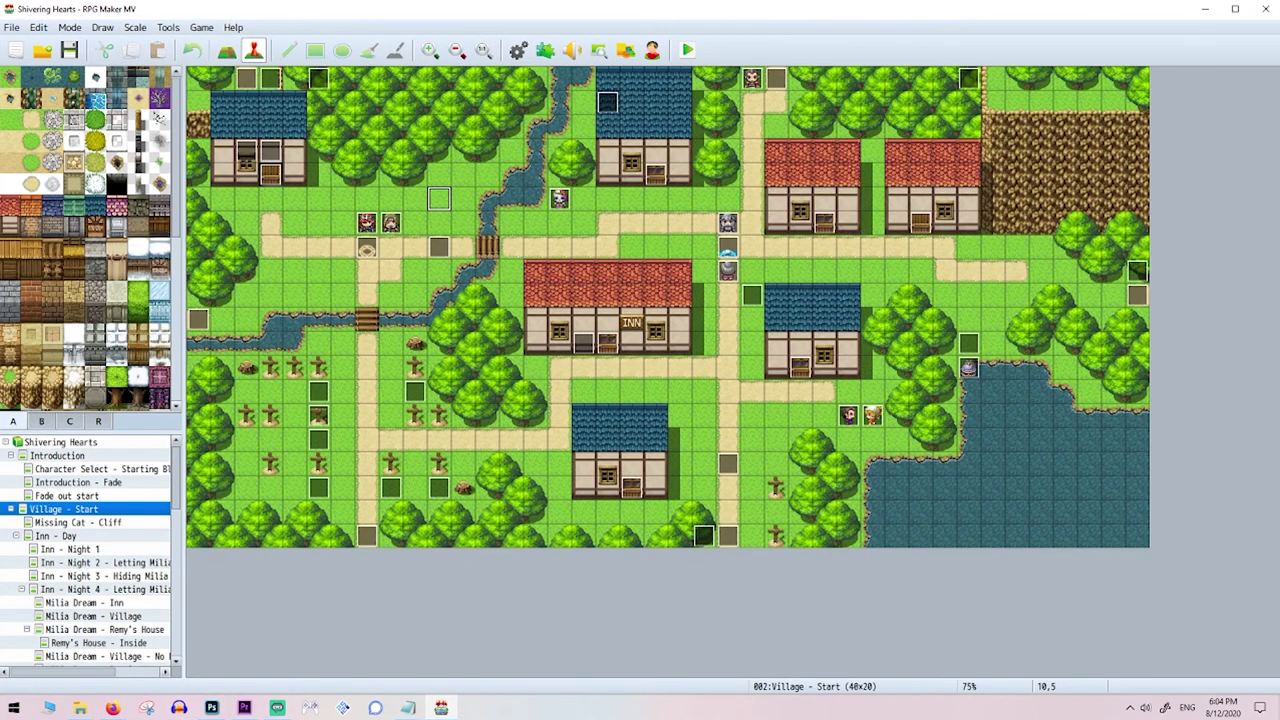
- Assign the Black and White Tileset image to the A1 (Animation) sheet of the empty tileset 0007 in the database
key(alt+t)
key(Down)
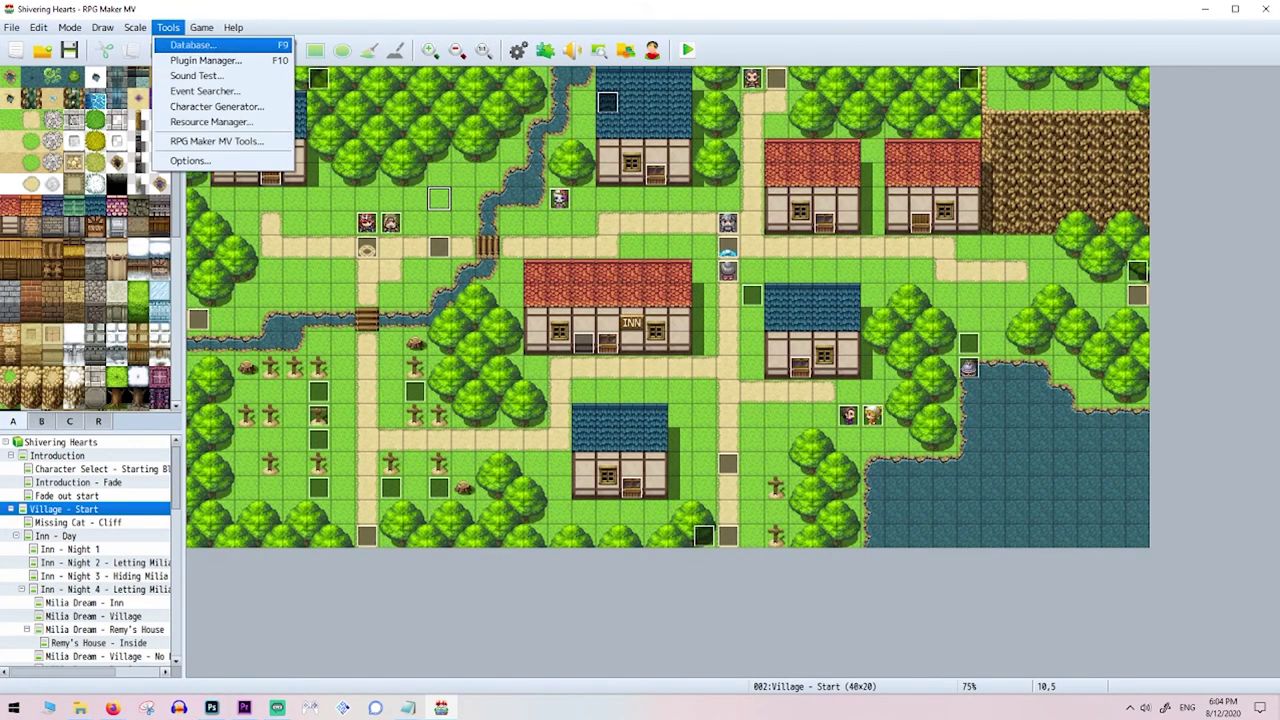
key(Return)
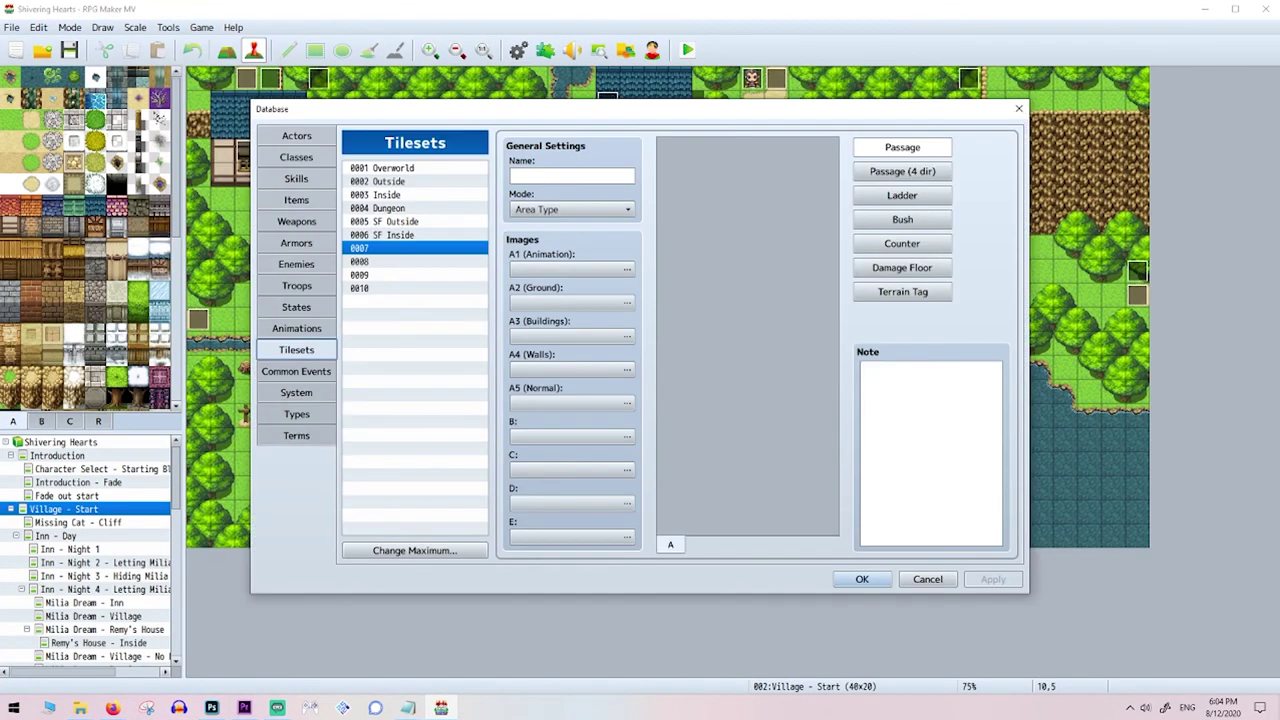
key(Return)
key(Down)
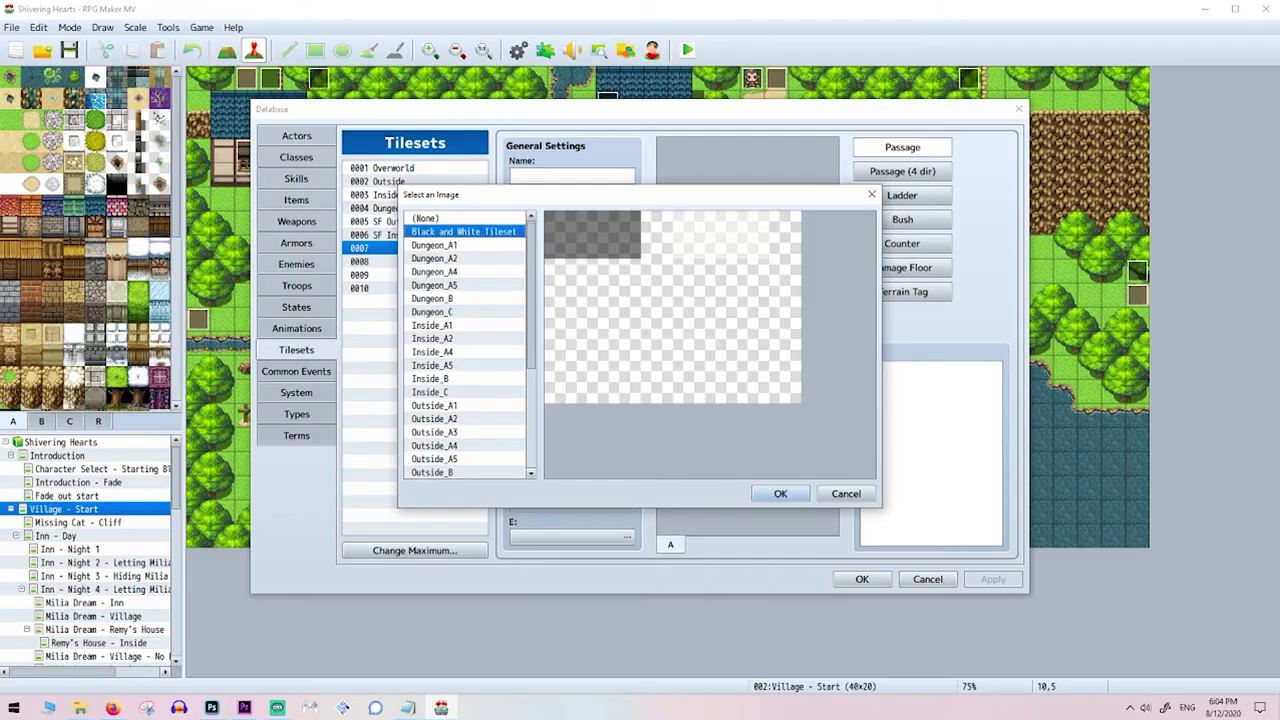
key(Return)
- Name tileset 0007 Black and White, mark its black tiles as impassable, and save the database changes
click(571, 176)
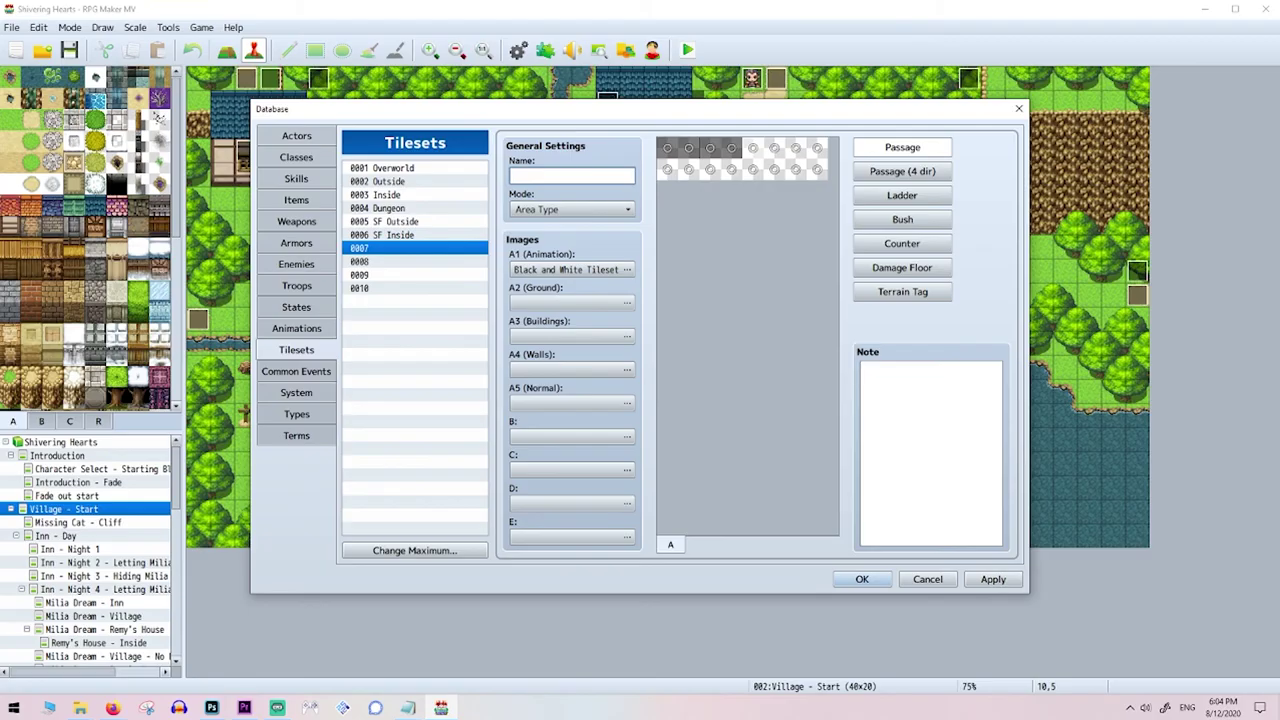
text(Black and White)
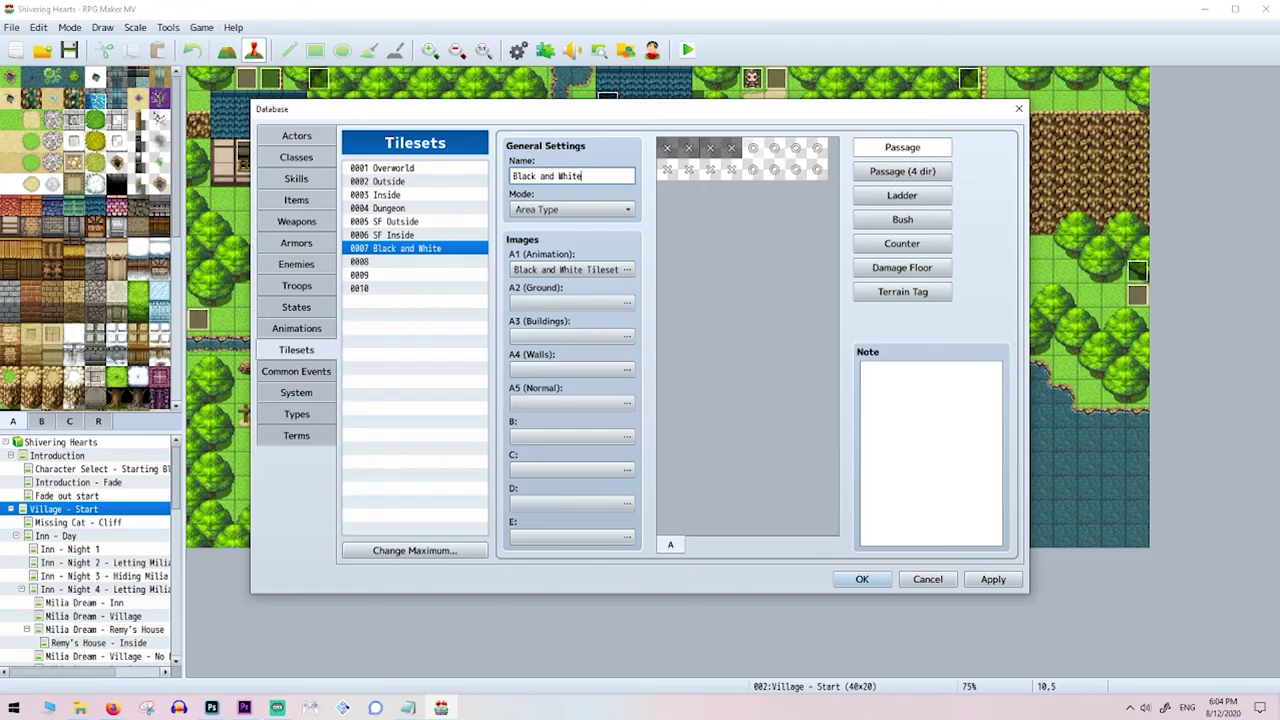
key(Return)
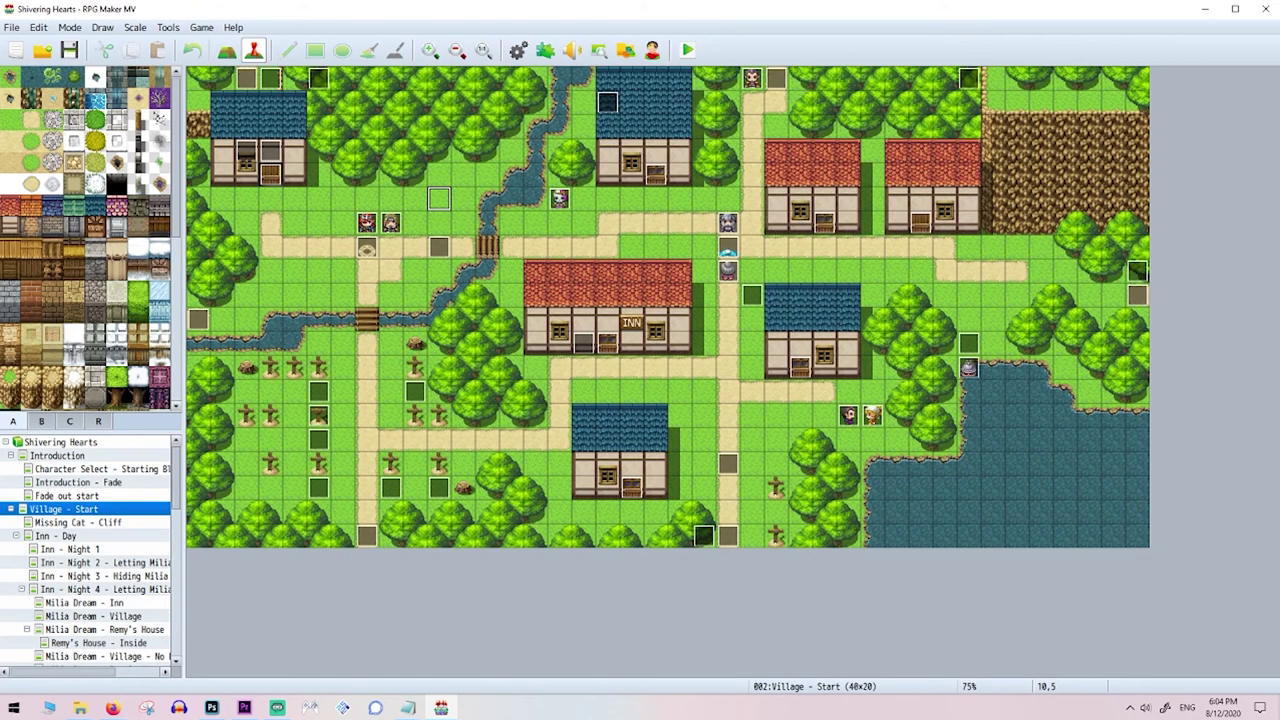
- Change the Village - Start map's tileset to 0007 Black and White in its map properties
right_click(120, 508)
click(150, 522)
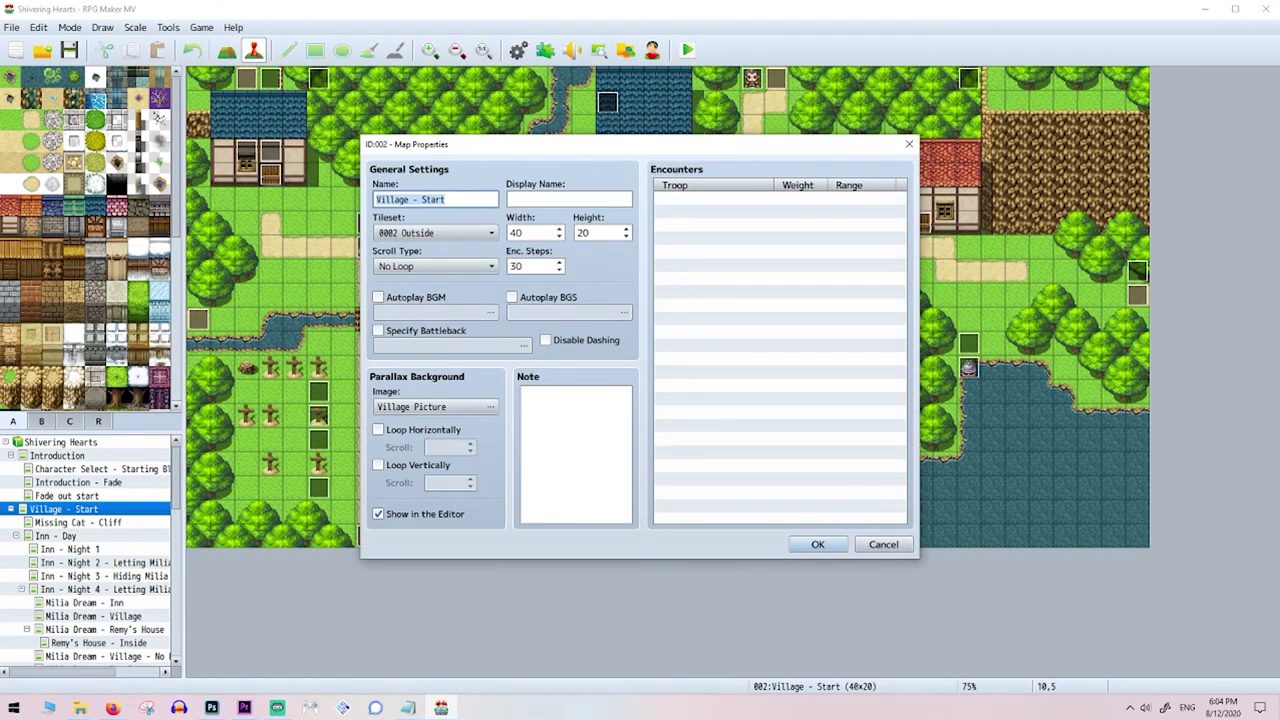
click(435, 232)
click(422, 341)
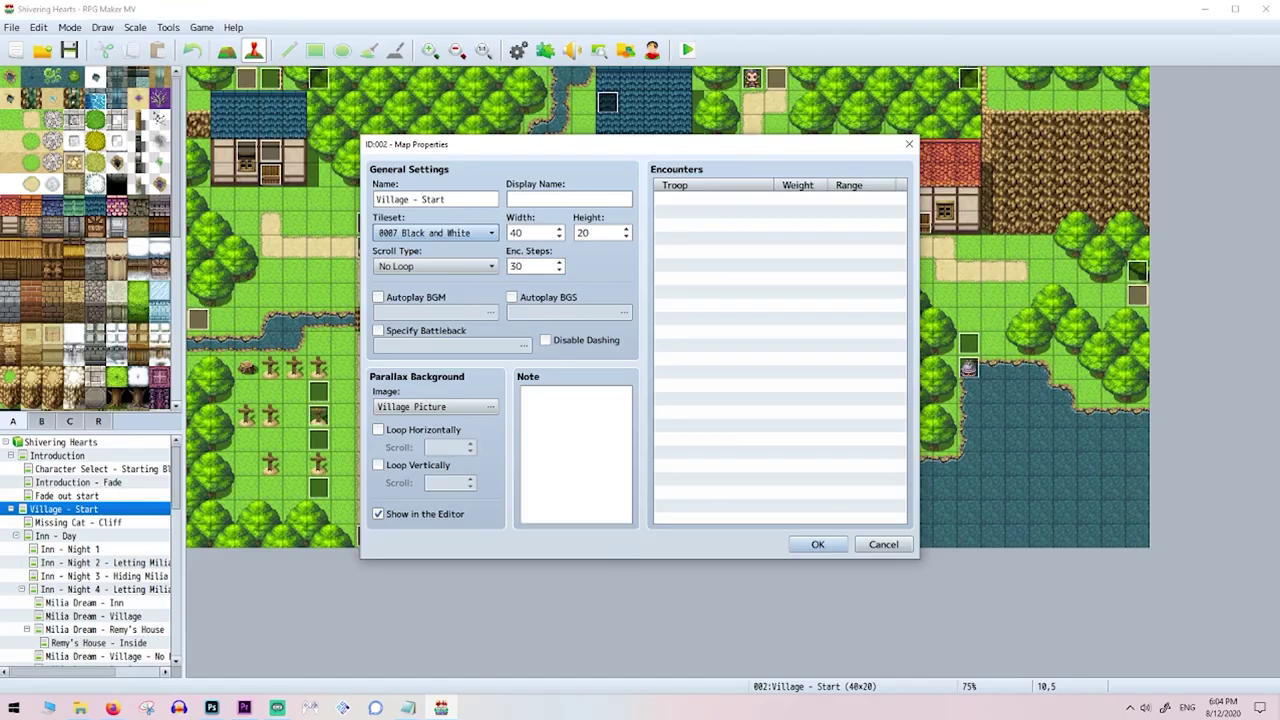
click(817, 544)
- Cover the walls of the inn and the central, southern and eastern village houses with rectangles of the impassable black tile
drag(524, 284, 690, 352)
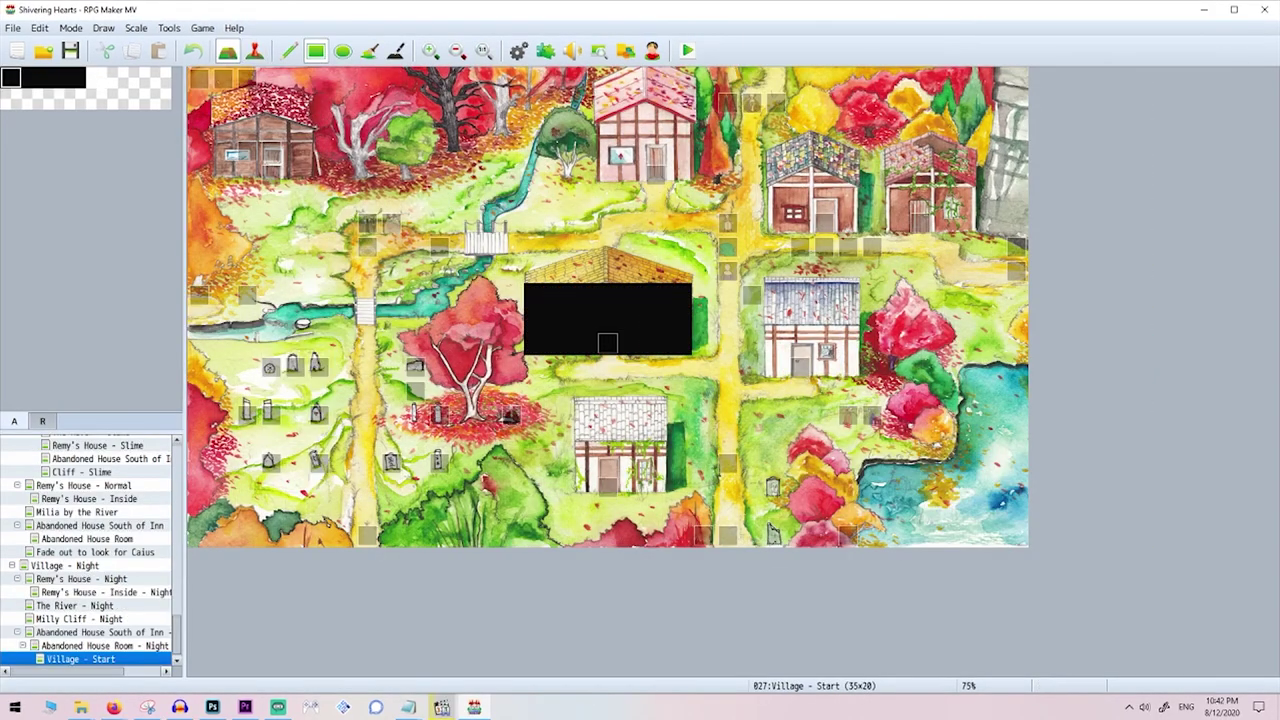
drag(574, 428, 666, 496)
drag(766, 308, 858, 378)
drag(766, 164, 858, 234)
drag(886, 164, 978, 234)
click(607, 102)
drag(596, 90, 692, 186)
- Block the river, the gravestones, the trees along the western and southern edges, and the northwest house's walls with black tiles
mouse_move(560, 174)
mouse_down()
mouse_move(392, 320)
mouse_move(200, 320)
mouse_move(200, 510)
mouse_move(320, 535)
mouse_move(700, 535)
mouse_move(439, 415)
mouse_move(319, 415)
mouse_up()
click(391, 463)
drag(199, 271, 199, 247)
drag(223, 175, 295, 127)
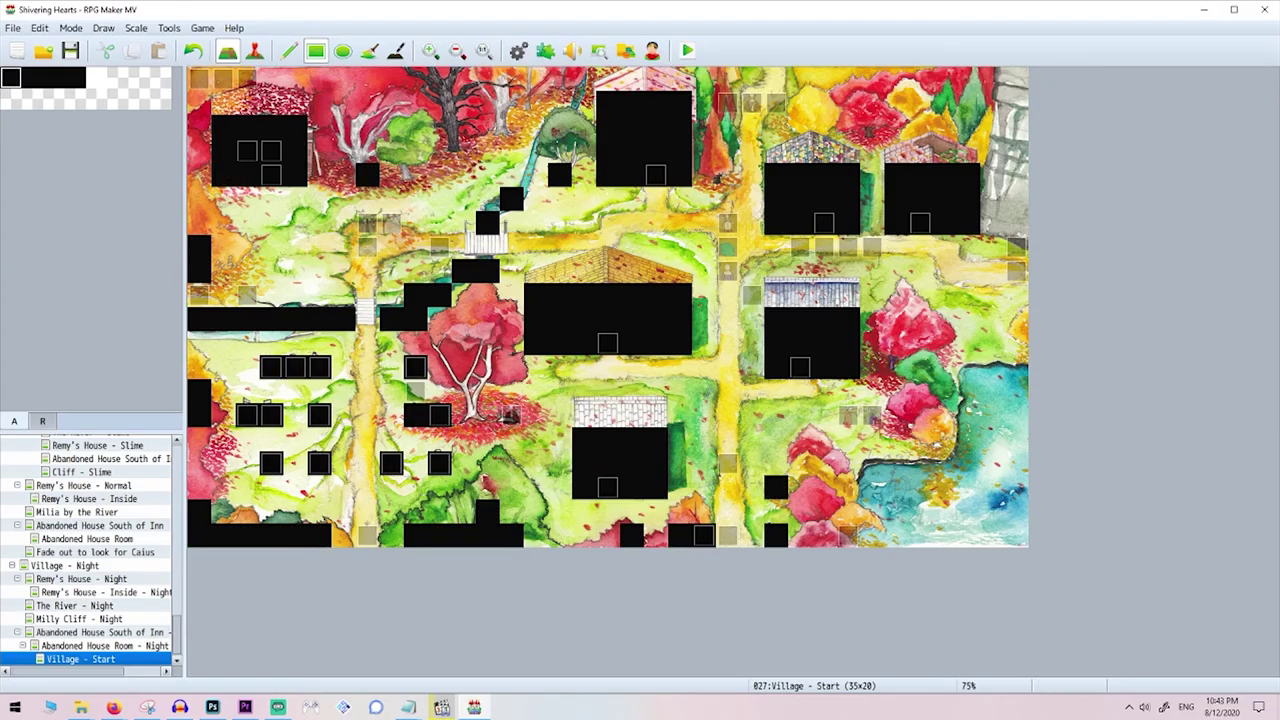
- Block the northern tree trunks and the forest and cliff in the map's northeast with black tiles
drag(367, 175, 367, 127)
mouse_move(465, 151)
mouse_down()
mouse_move(439, 102)
mouse_move(559, 78)
mouse_move(559, 126)
mouse_move(511, 175)
mouse_up()
mouse_move(848, 127)
mouse_down()
mouse_move(872, 103)
mouse_move(1016, 127)
mouse_move(1016, 223)
mouse_up()
drag(823, 78, 823, 103)
drag(727, 78, 703, 175)
- Block the lake, the eastern and southeastern tree trunks, and the base of the large red tree with black tiles
drag(1016, 535, 871, 463)
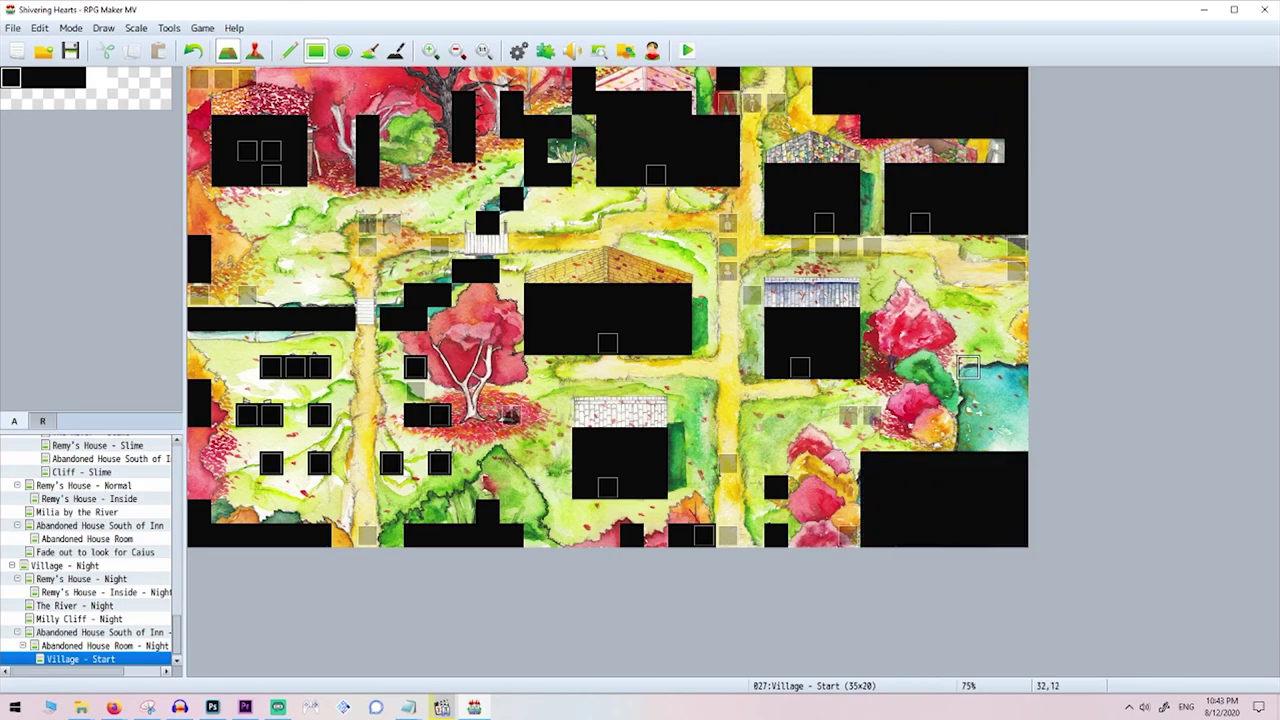
drag(1015, 367, 967, 439)
mouse_move(895, 307)
mouse_down()
mouse_move(895, 379)
mouse_move(943, 415)
mouse_up()
drag(823, 463, 823, 535)
drag(463, 415, 487, 415)
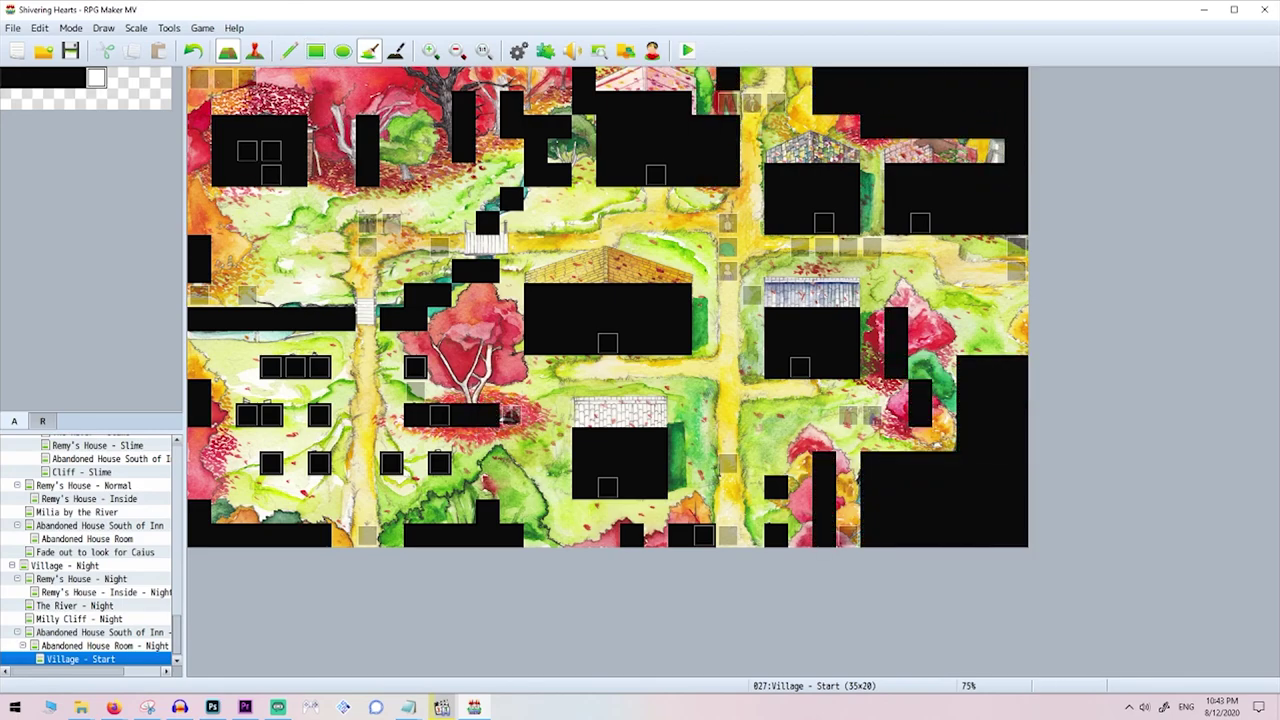
- Fill the map with the transparent tiles and set the player's starting position on the path southeast of the inn
click(96, 78)
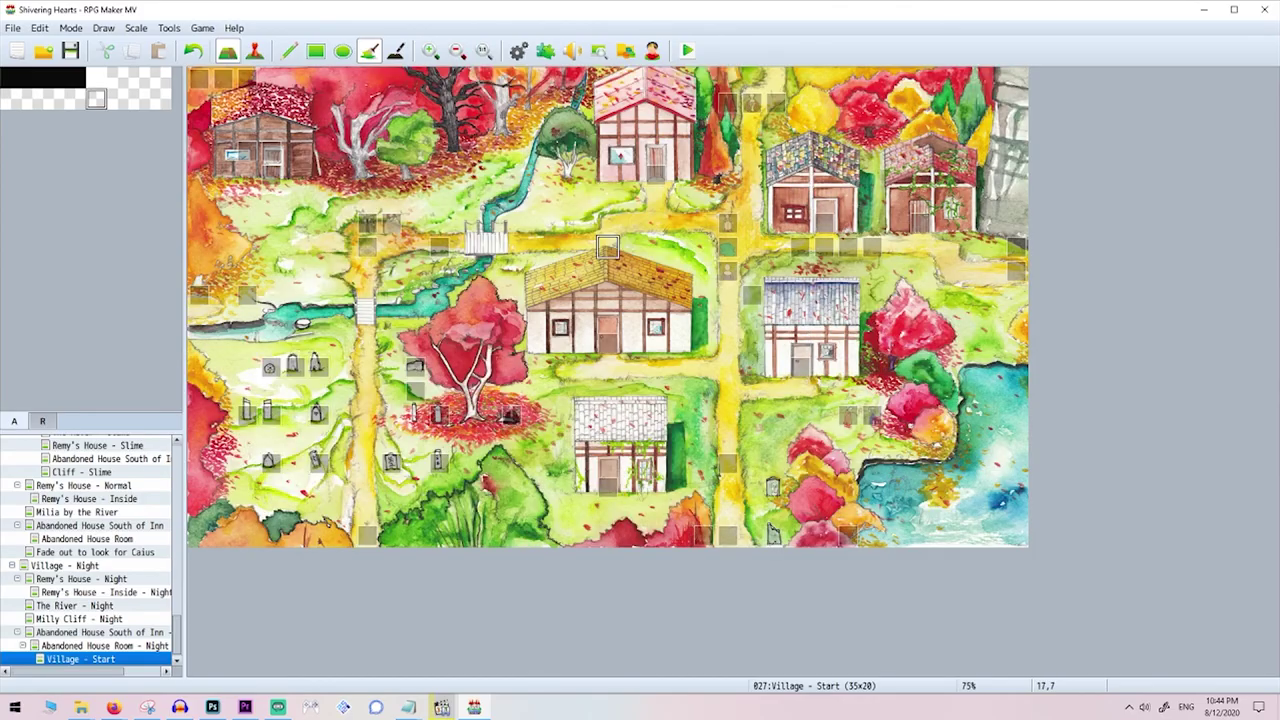
key(F6)
right_click(728, 364)
mouse_move(830, 539)
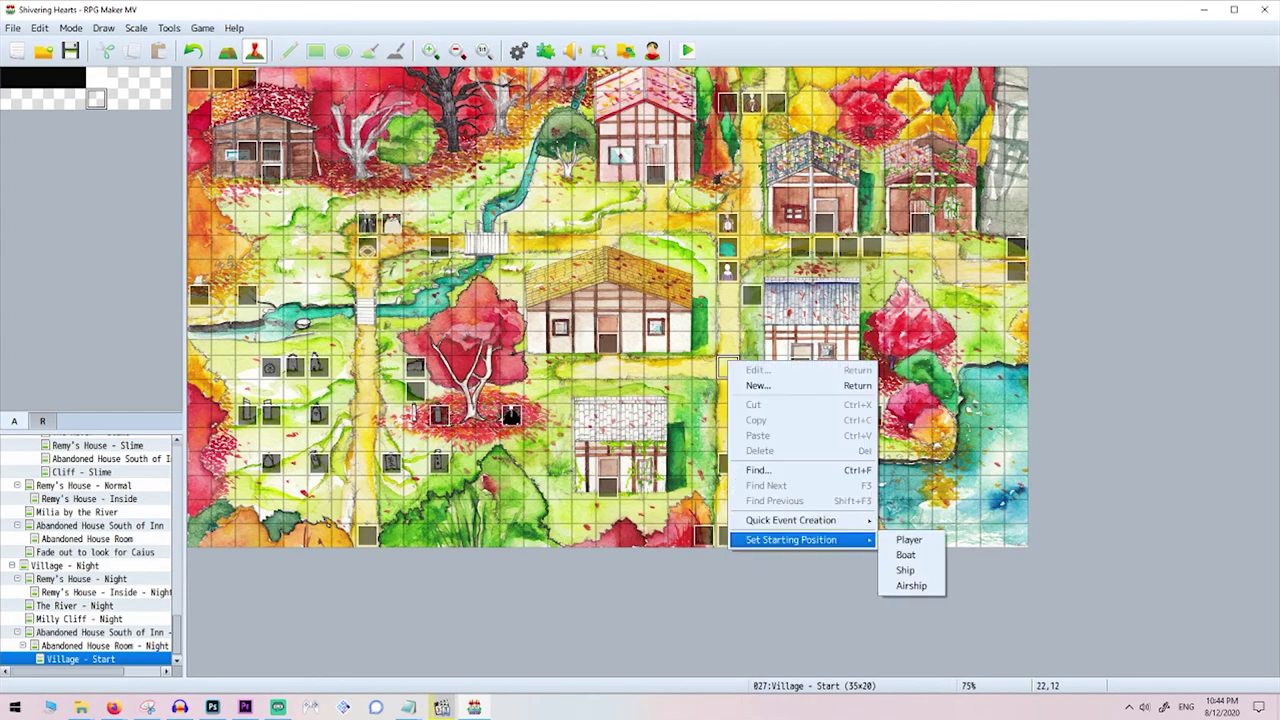
click(906, 537)
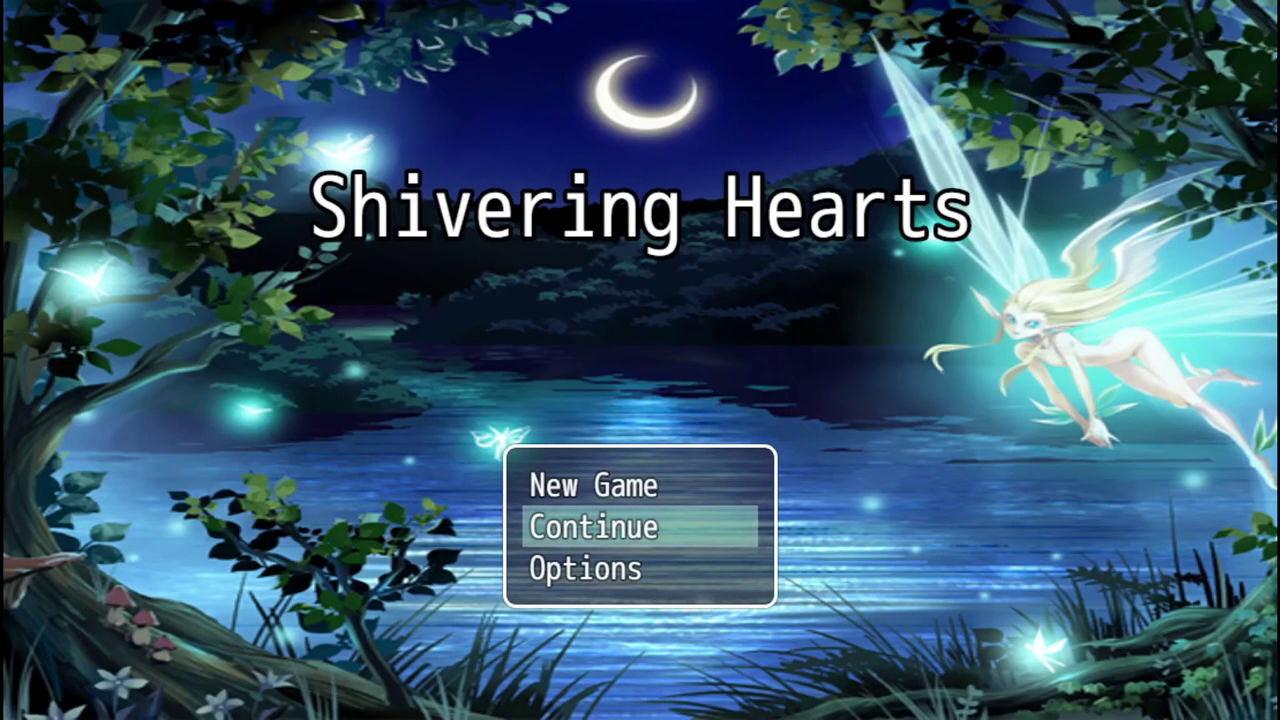
- Start a new game in the playtest and advance the mage's dialogue while watching the villager's movement
key(Up)
key(Return)
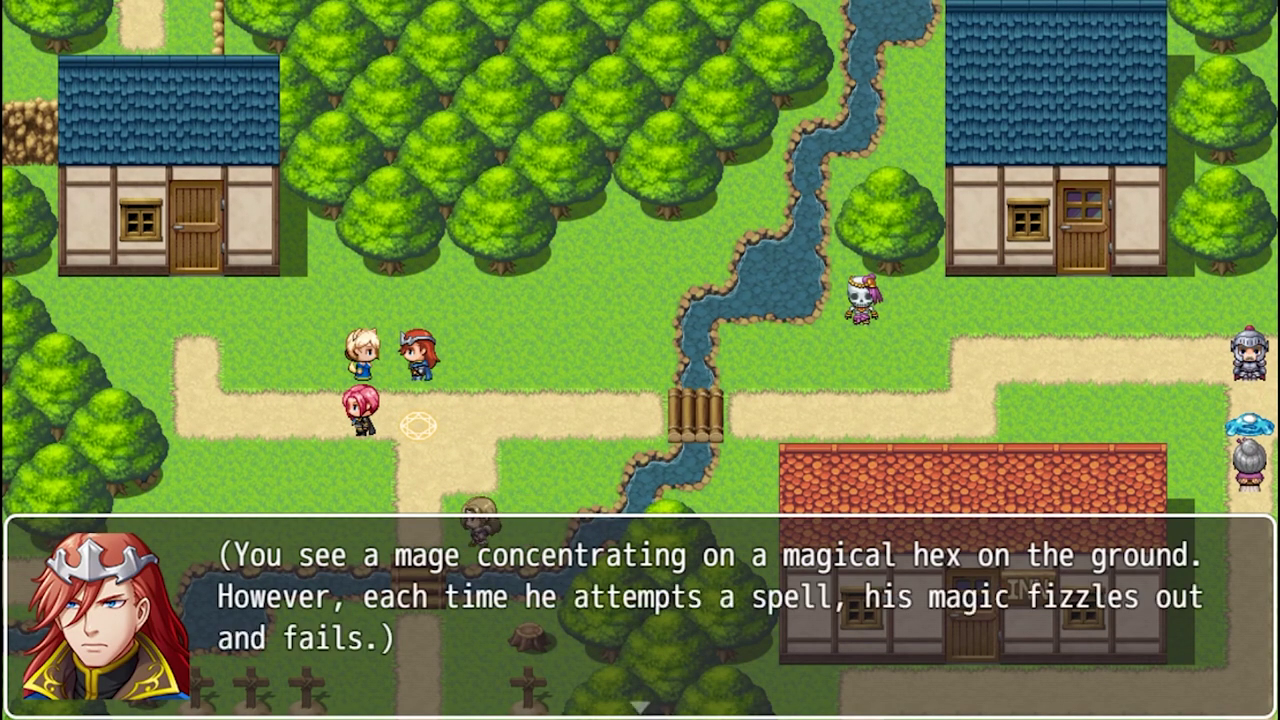
key(Return)
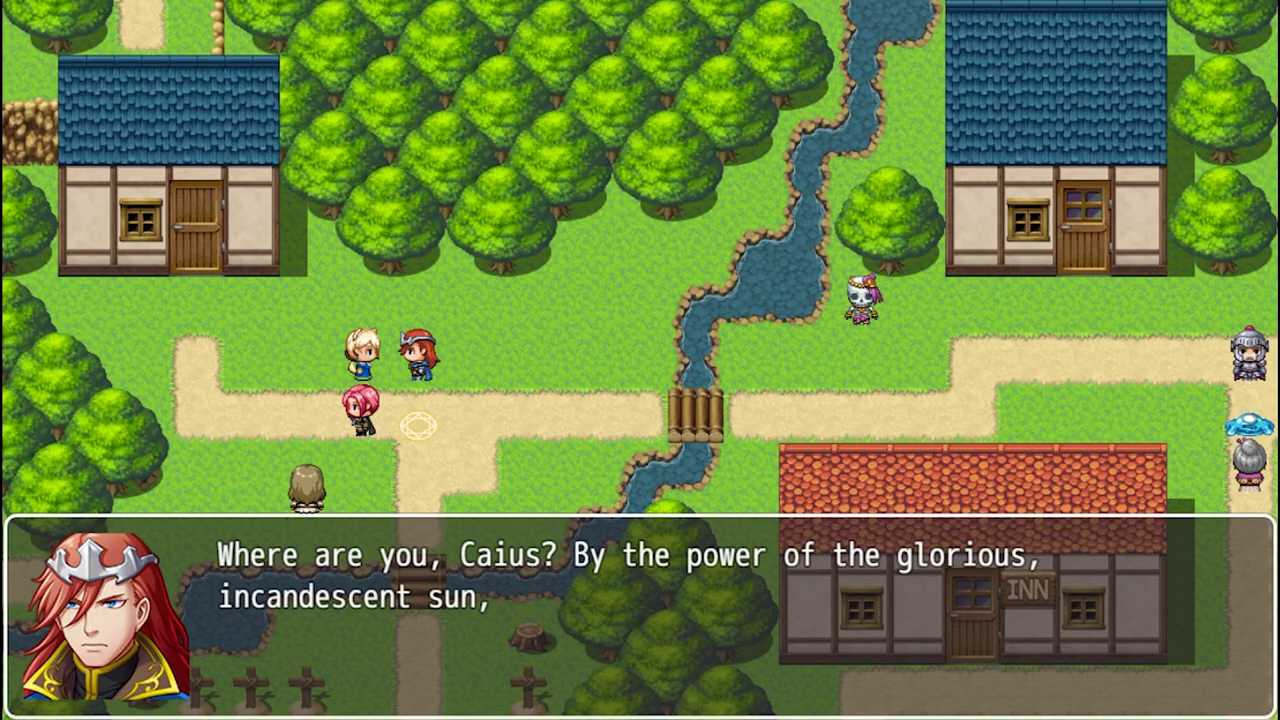
key(Return)
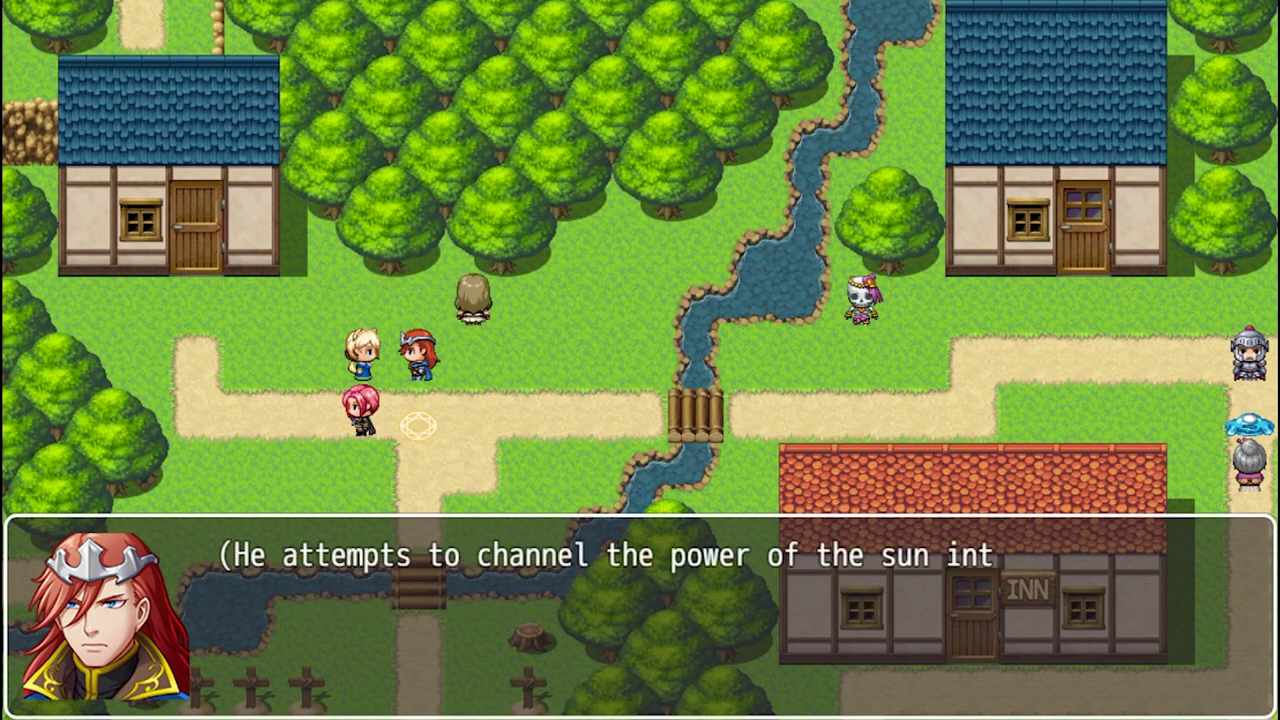
key(Return)
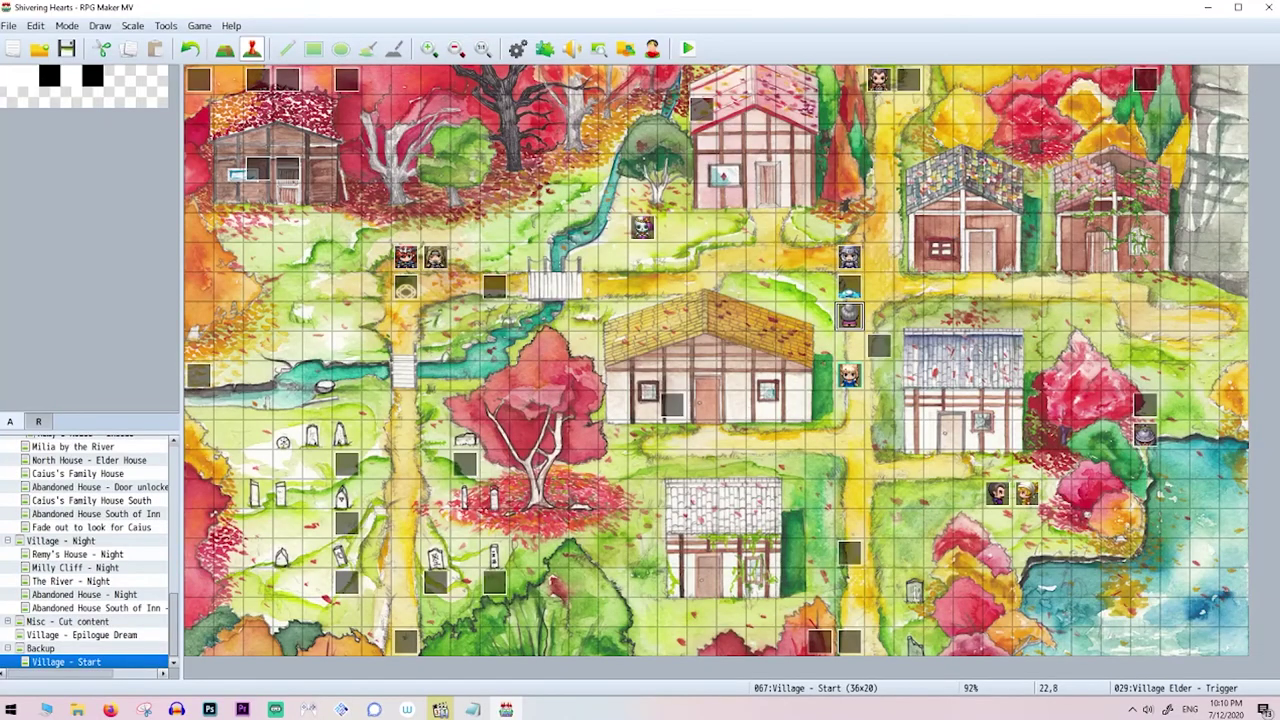
- Open the green-hooded villager's event and examine its event pages and the custom movement route on page 1
double_click(436, 258)
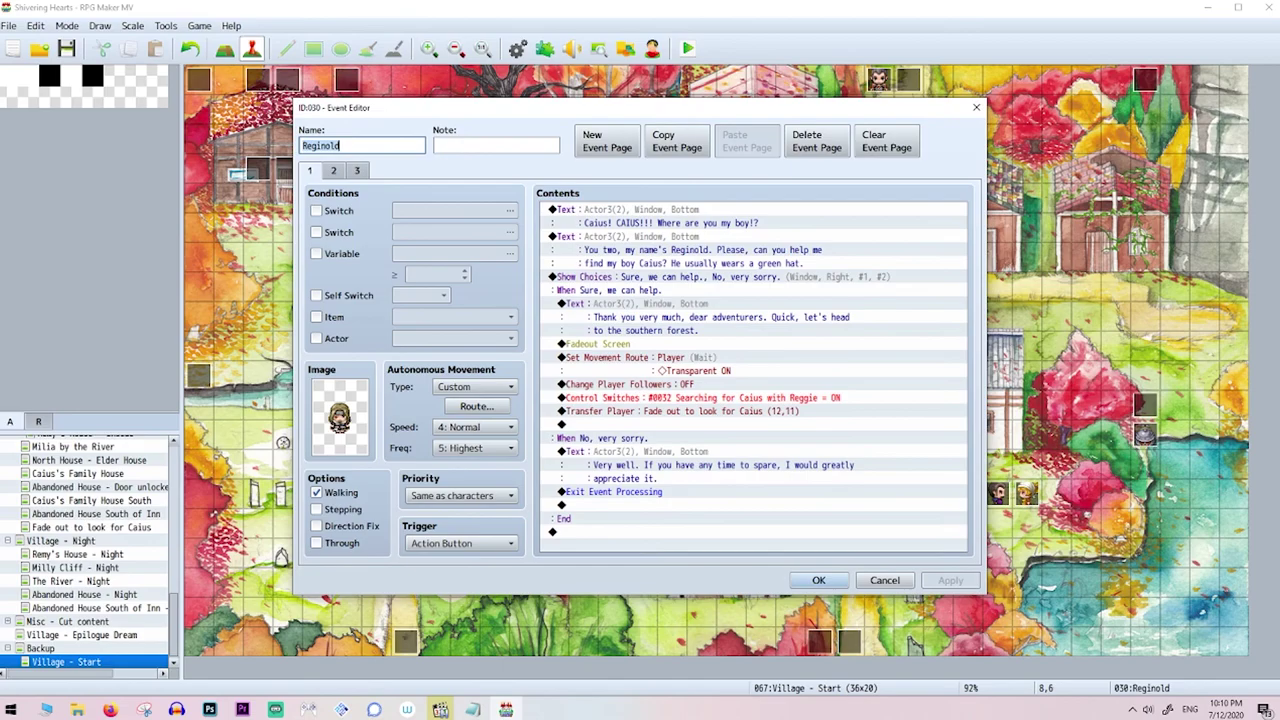
click(334, 170)
click(309, 170)
click(476, 406)
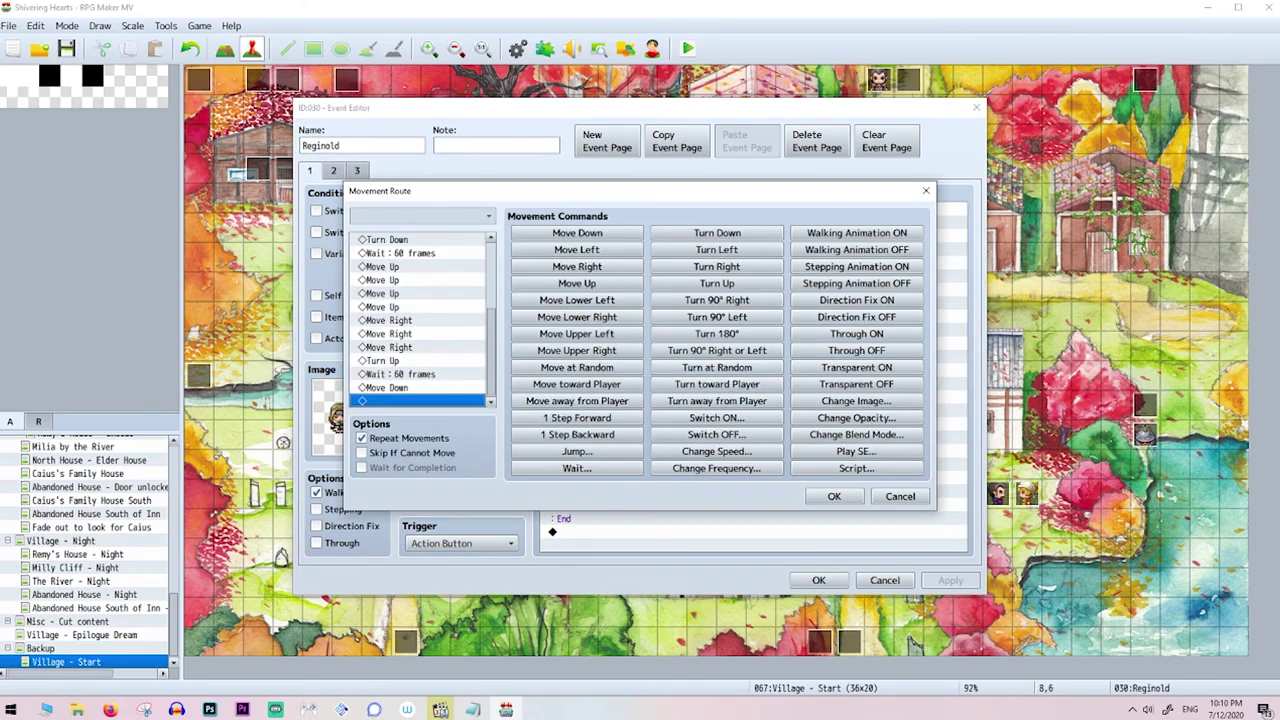
scroll(420, 320, up, 2)
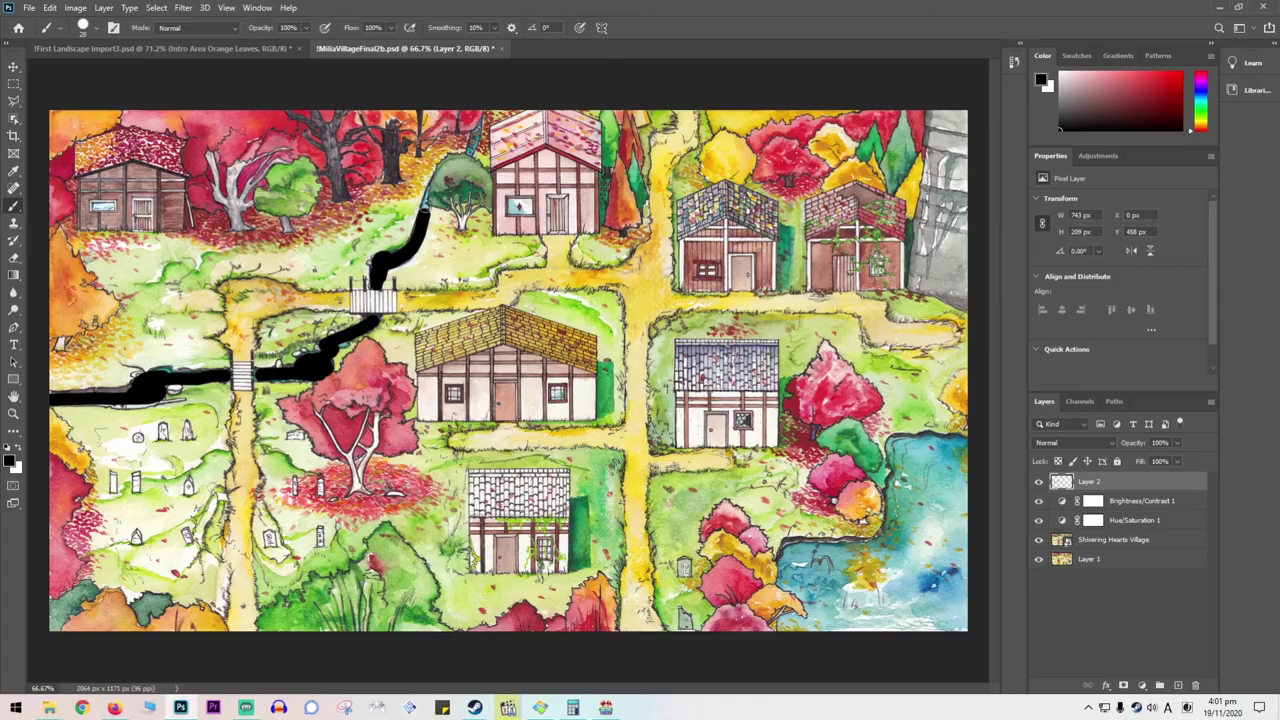
- Switch to Photoshop and paint black on Layer 2 over the northern river and along the base of the pink-roofed house
mouse_move(425, 214)
mouse_down()
mouse_move(429, 184)
mouse_move(481, 113)
mouse_up()
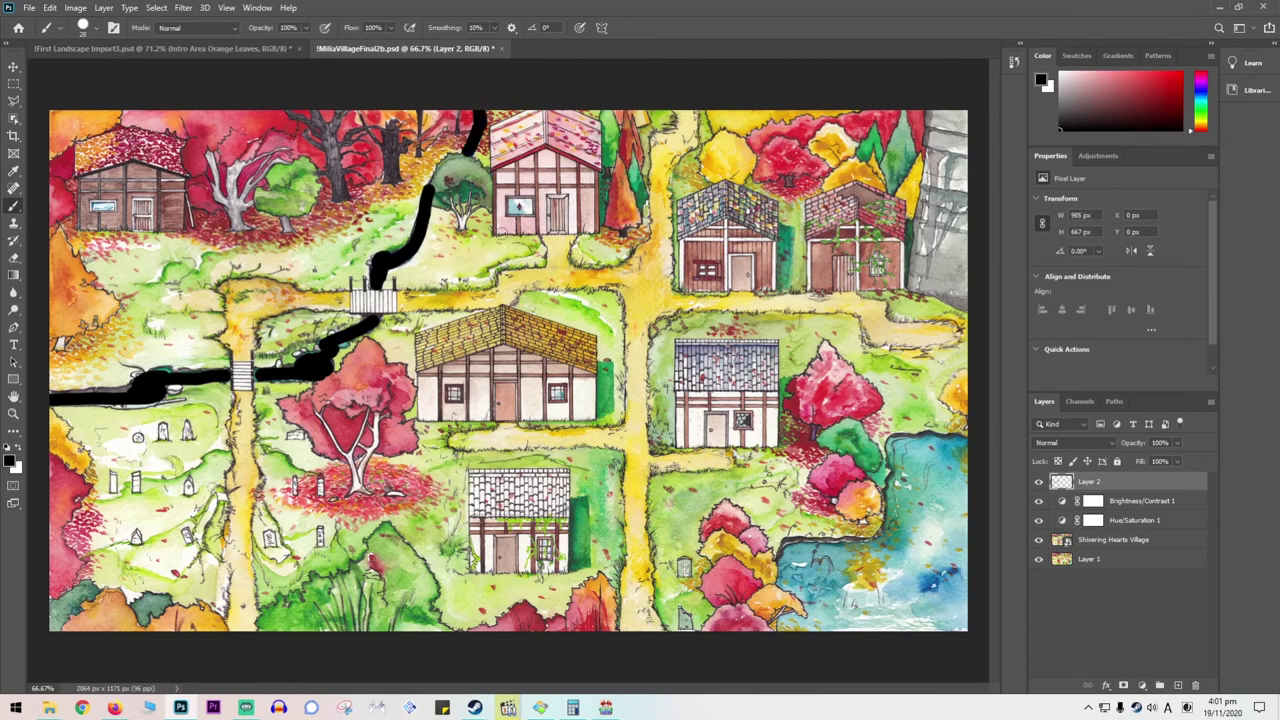
drag(498, 228, 588, 230)
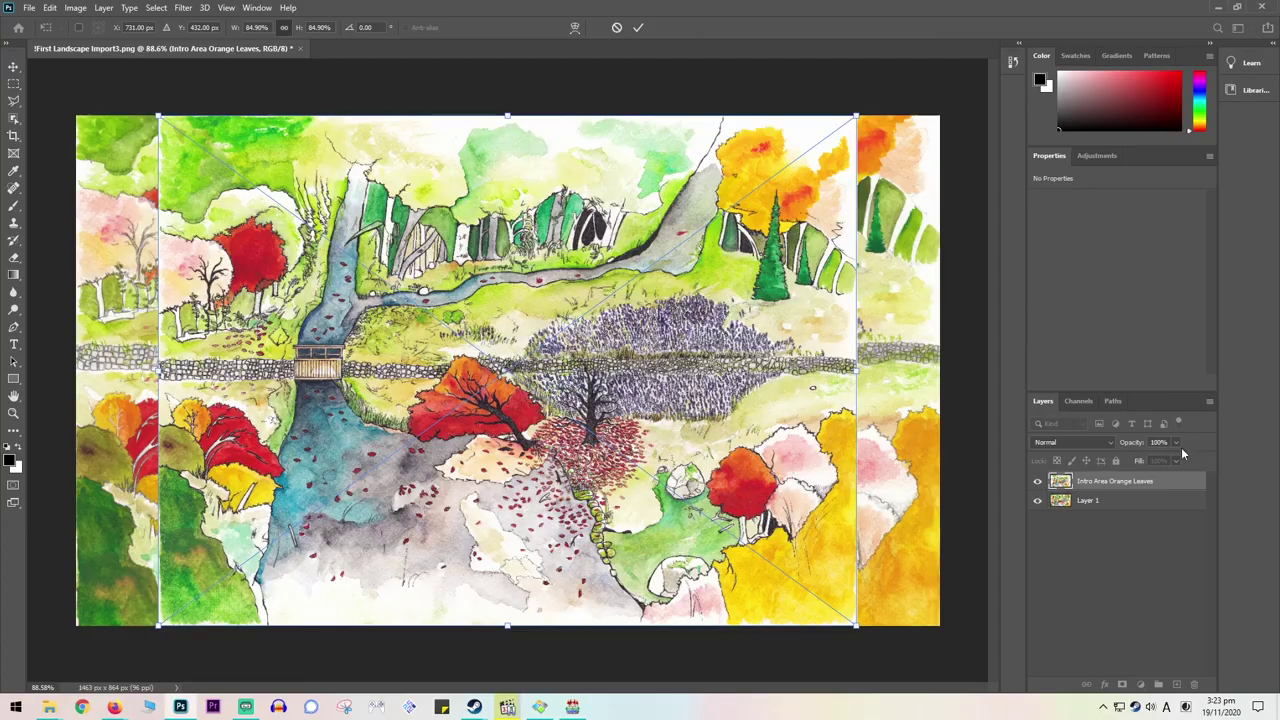
- Lower the Intro Area Orange Leaves layer's opacity to 78% and enlarge the layer from its centre over Layer 1
click(1161, 459)
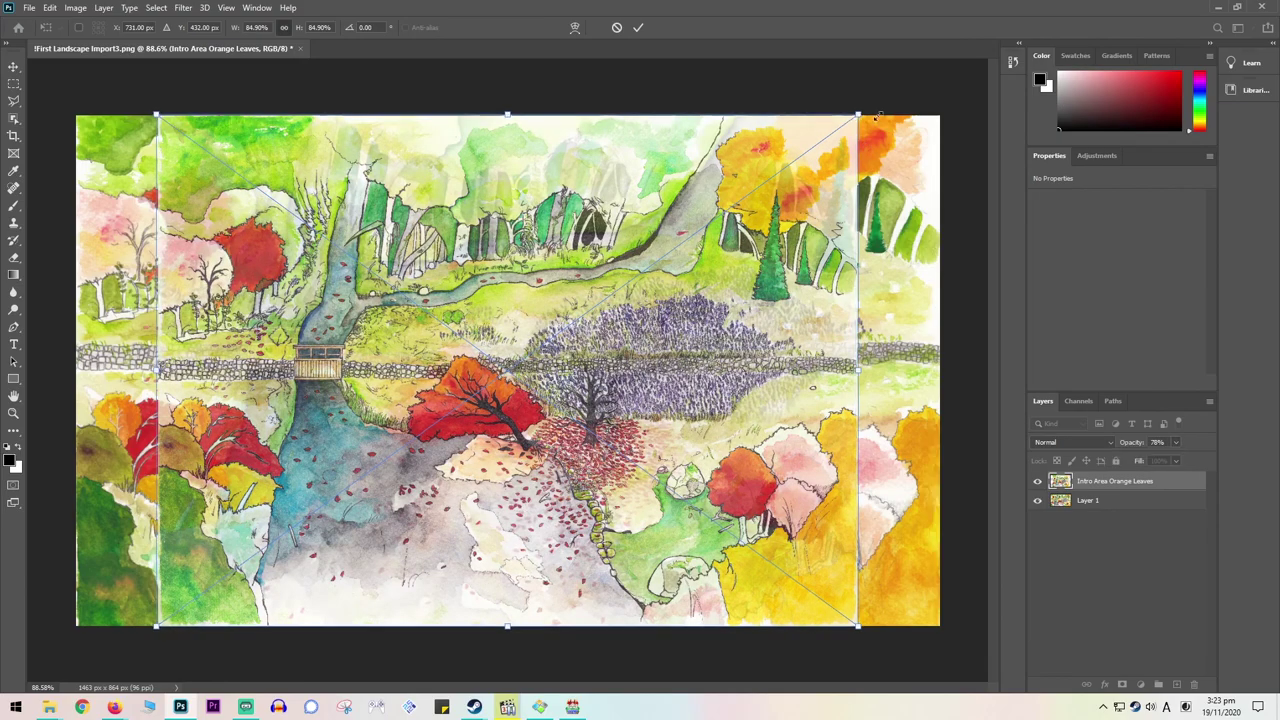
alt+drag(857, 117, 970, 104)
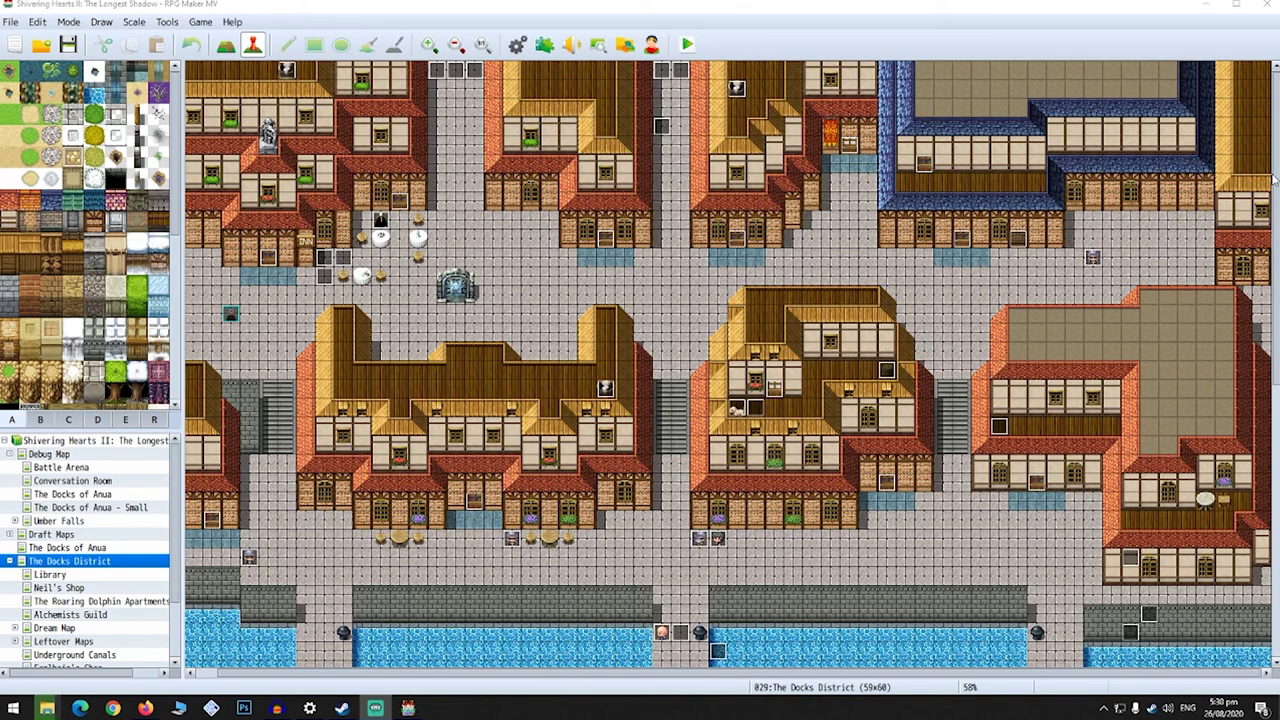
- Examine The Docks District map in RPG Maker MV, from the harbour piers to the inn square, at closer zoom
drag(1276, 180, 1276, 293)
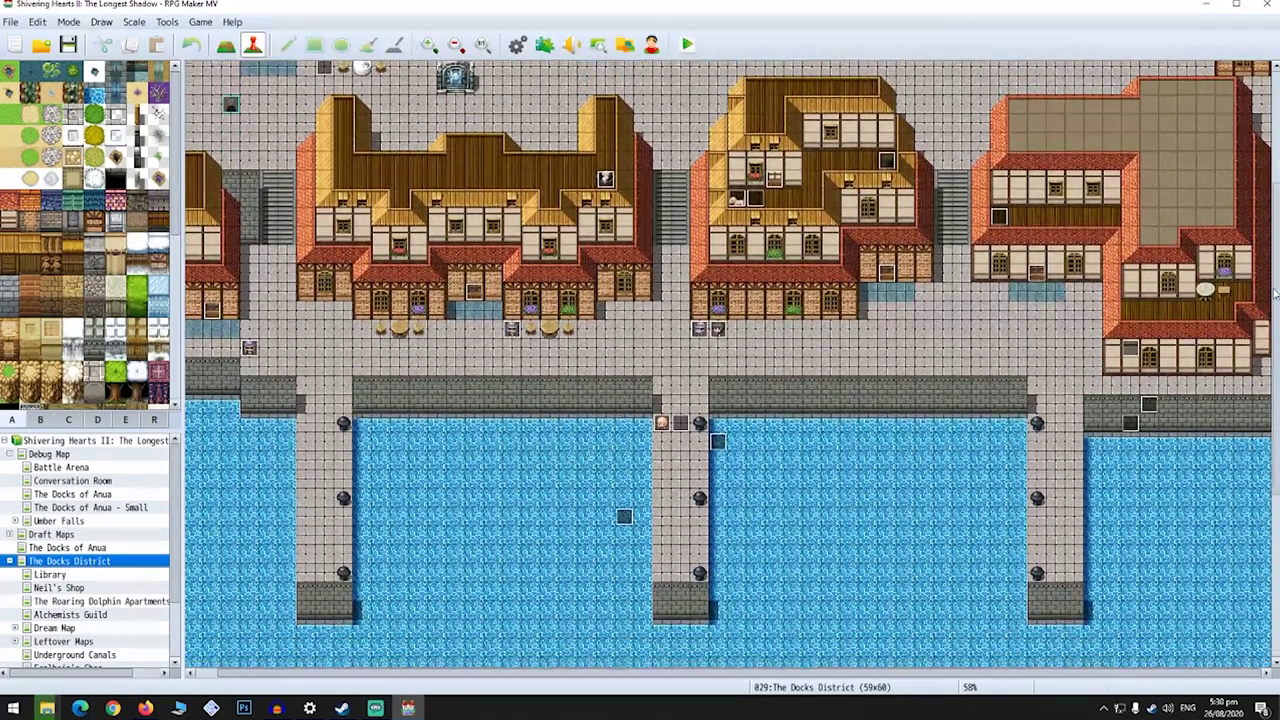
ctrl+scroll(713, 316, up, 2)
scroll(665, 457, up, 5)
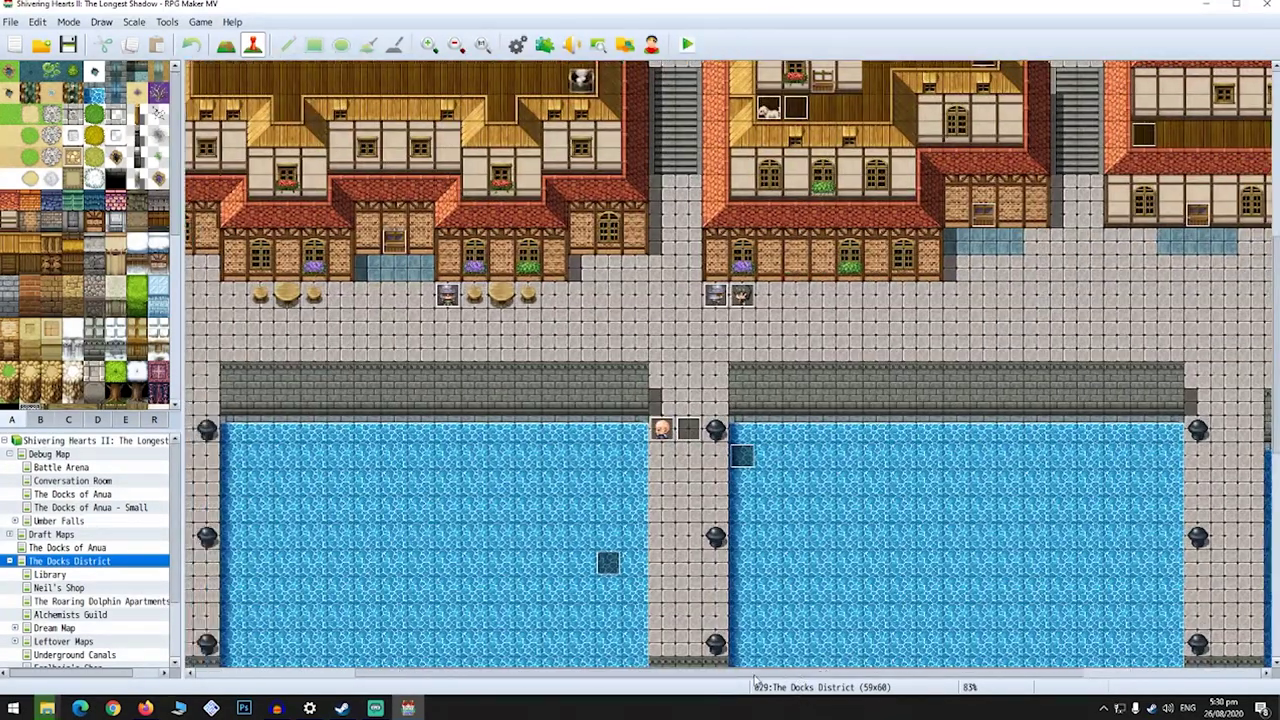
scroll(665, 457, up, 2)
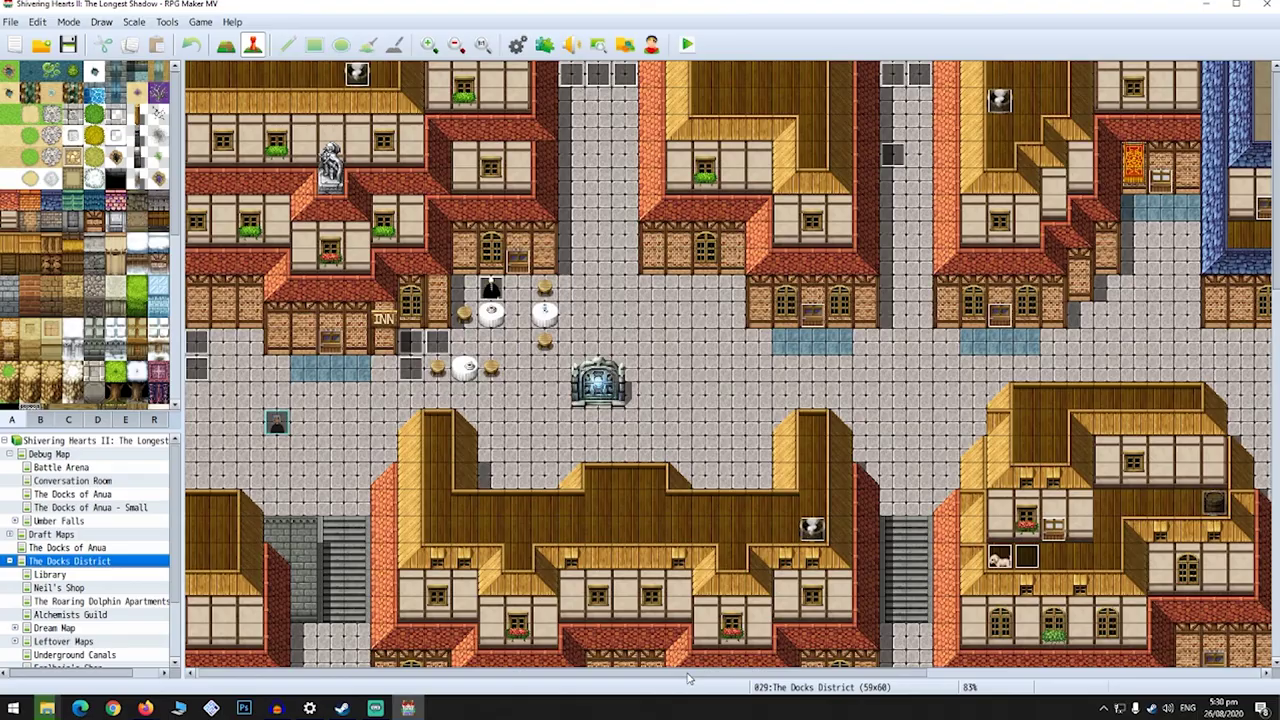
- Switch The Docks District to map editing mode and examine it from the eastern buildings down to the harbour piers, zoomed out to 58%
drag(717, 675, 898, 675)
click(228, 44)
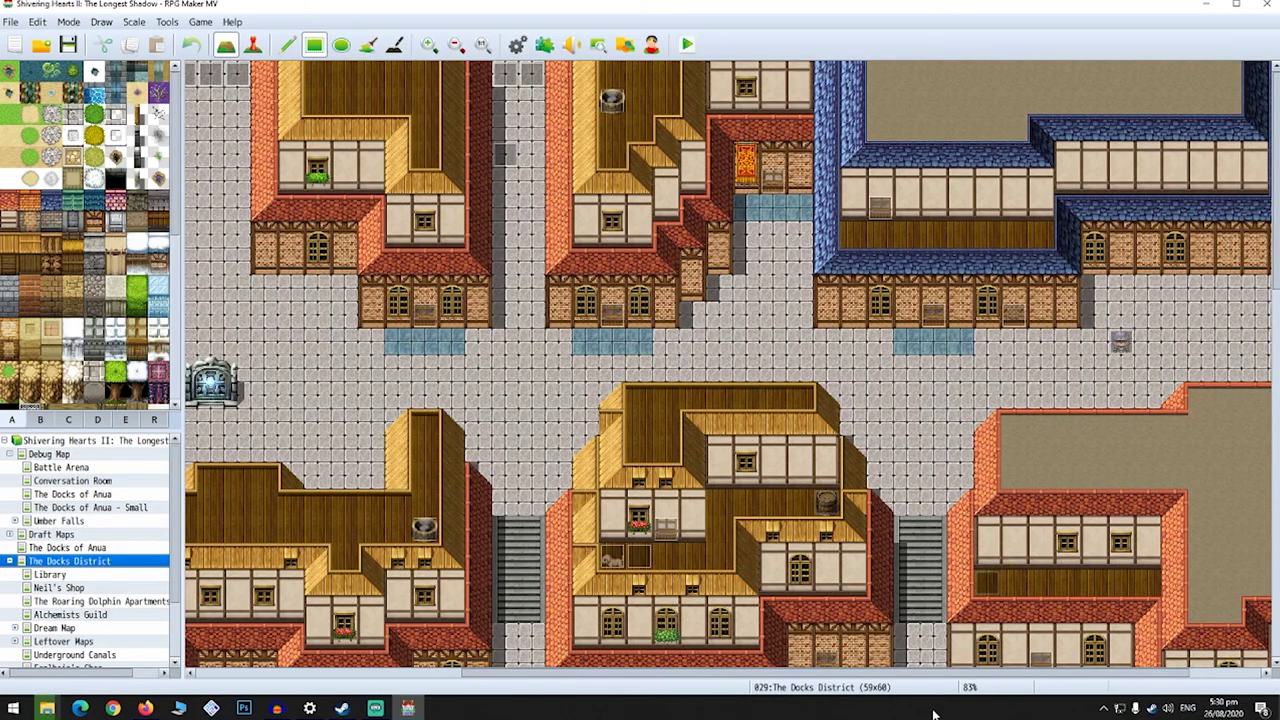
shift+scroll(548, 612, left, 6)
scroll(548, 612, down, 6)
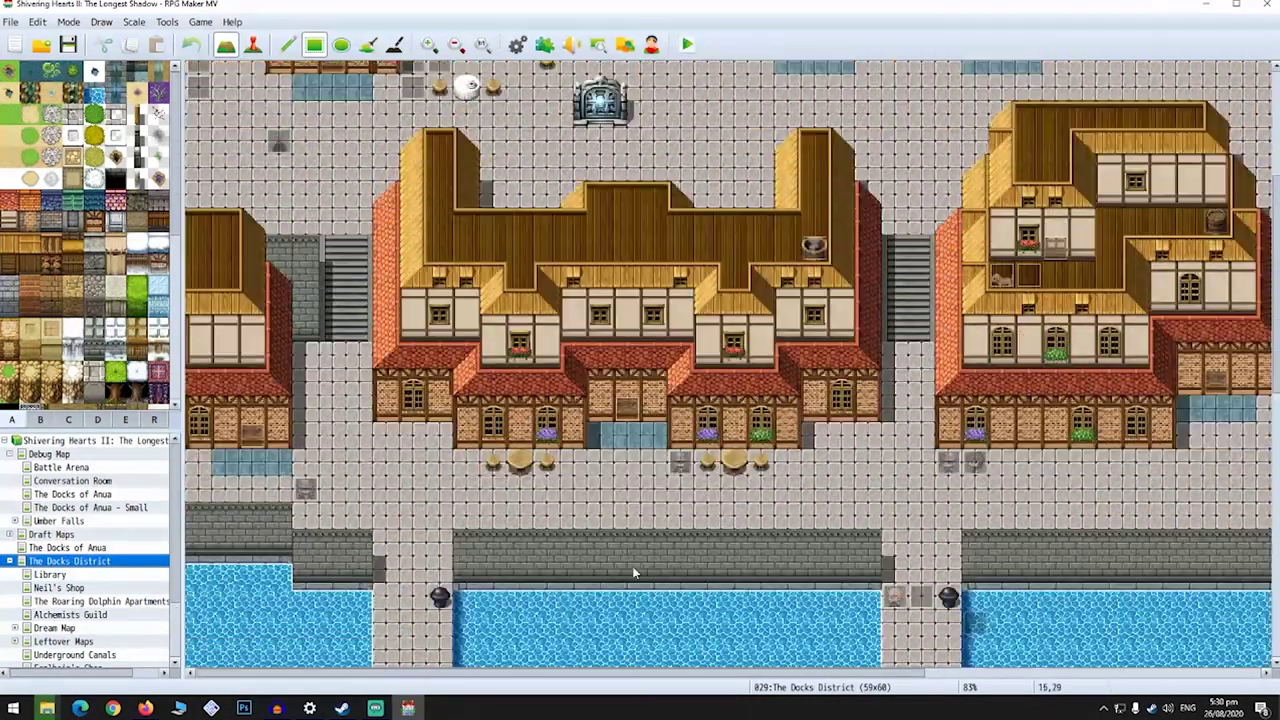
ctrl+scroll(991, 612, down, 1)
ctrl+scroll(991, 612, down, 2)
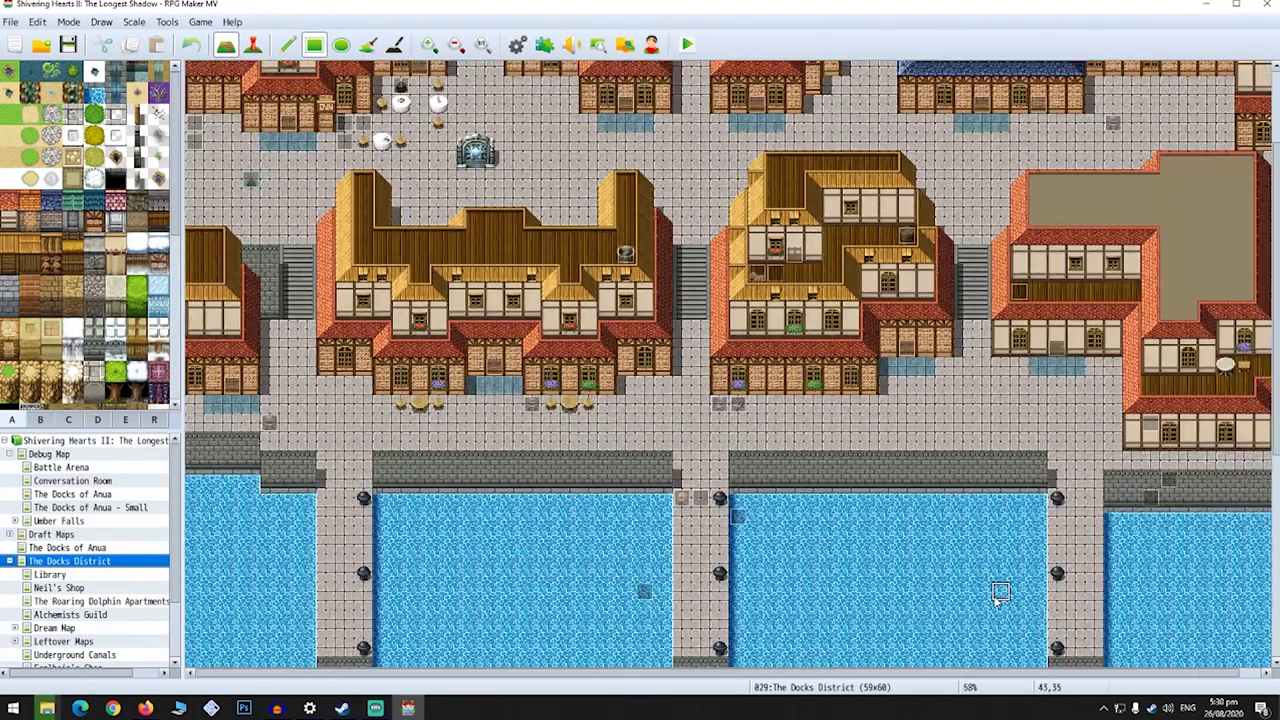
scroll(1000, 594, up, 3)
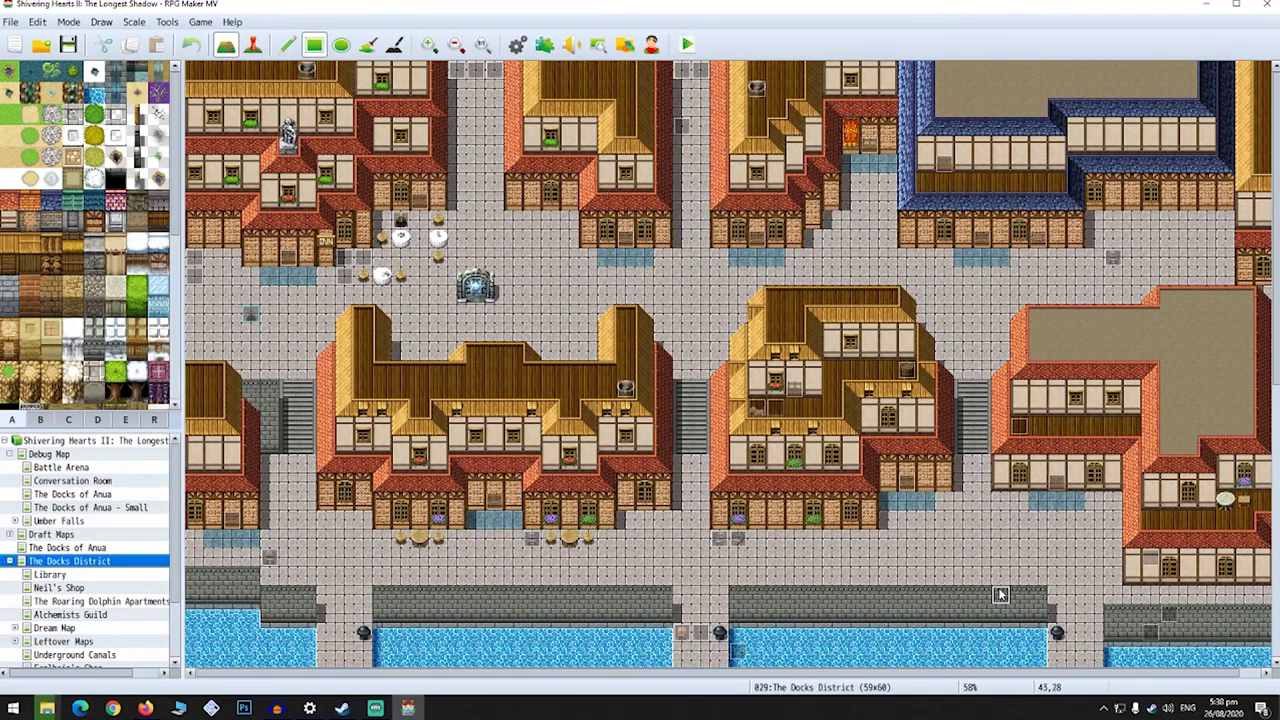
scroll(1000, 590, down, 5)
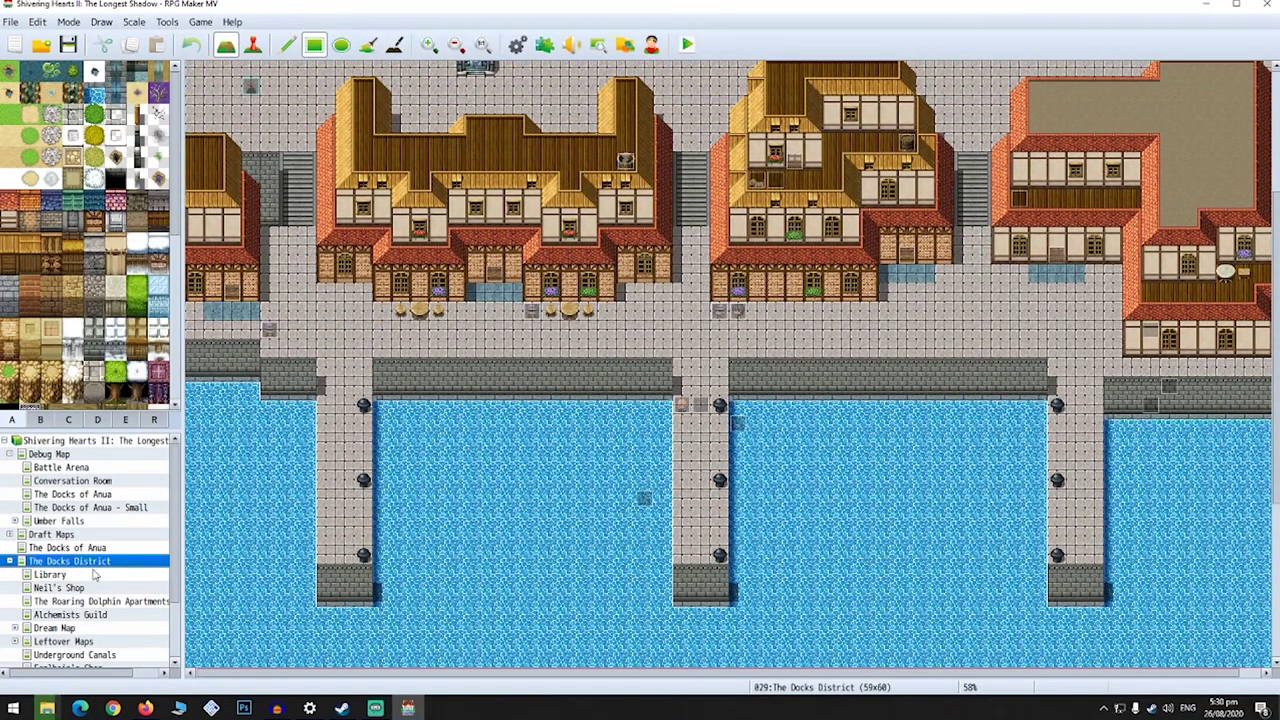
- Open the Library map and examine its upper and lower interior rooms
click(95, 574)
ctrl+scroll(480, 302, up, 1)
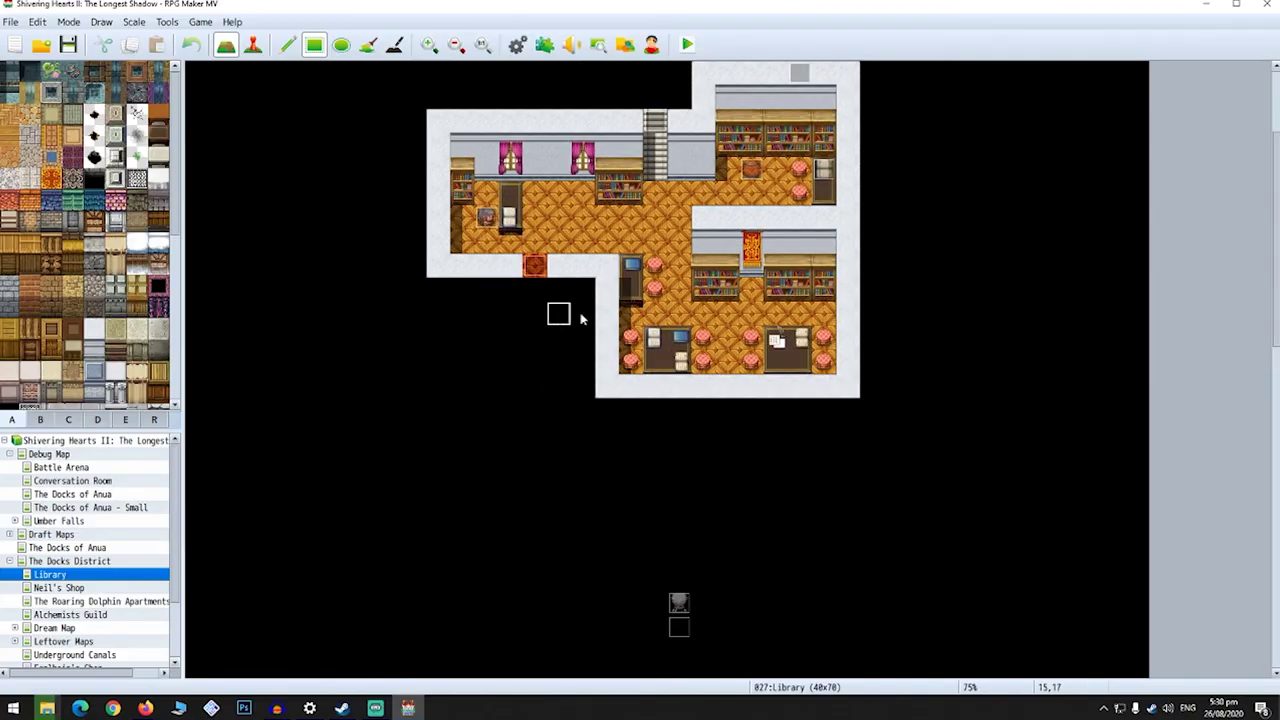
scroll(900, 365, up, 3)
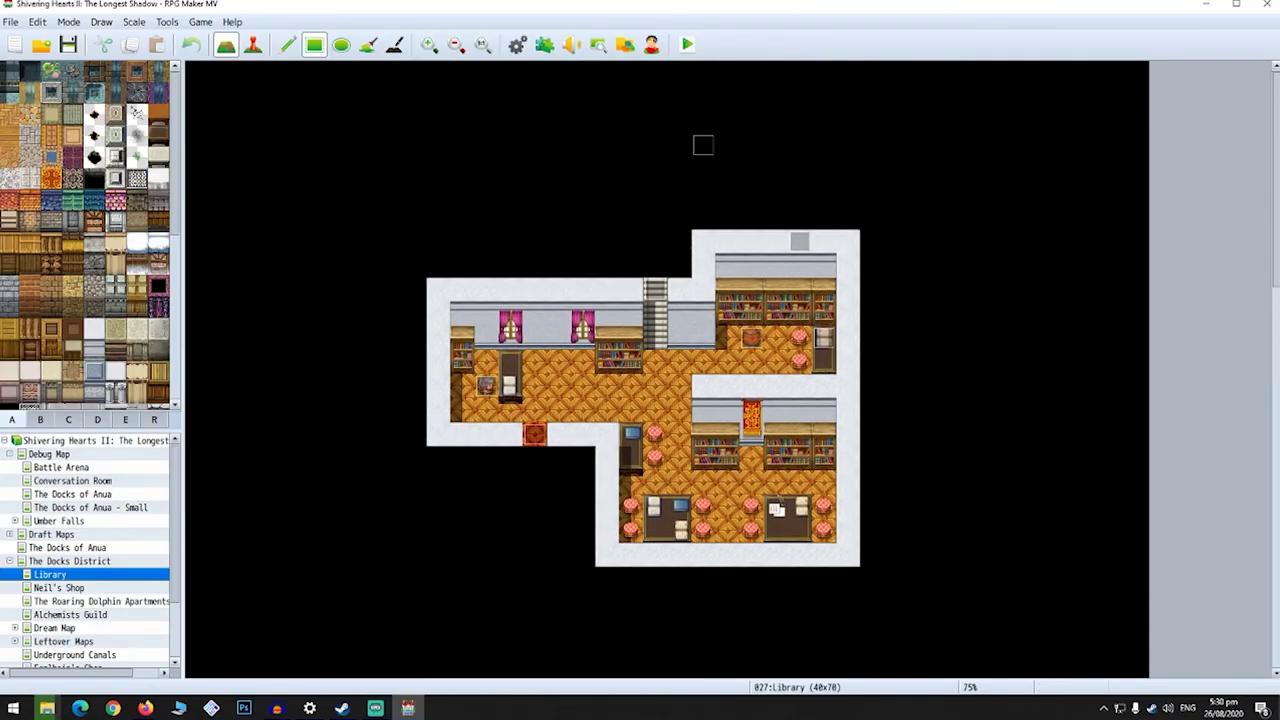
scroll(679, 615, down, 4)
scroll(667, 400, down, 8)
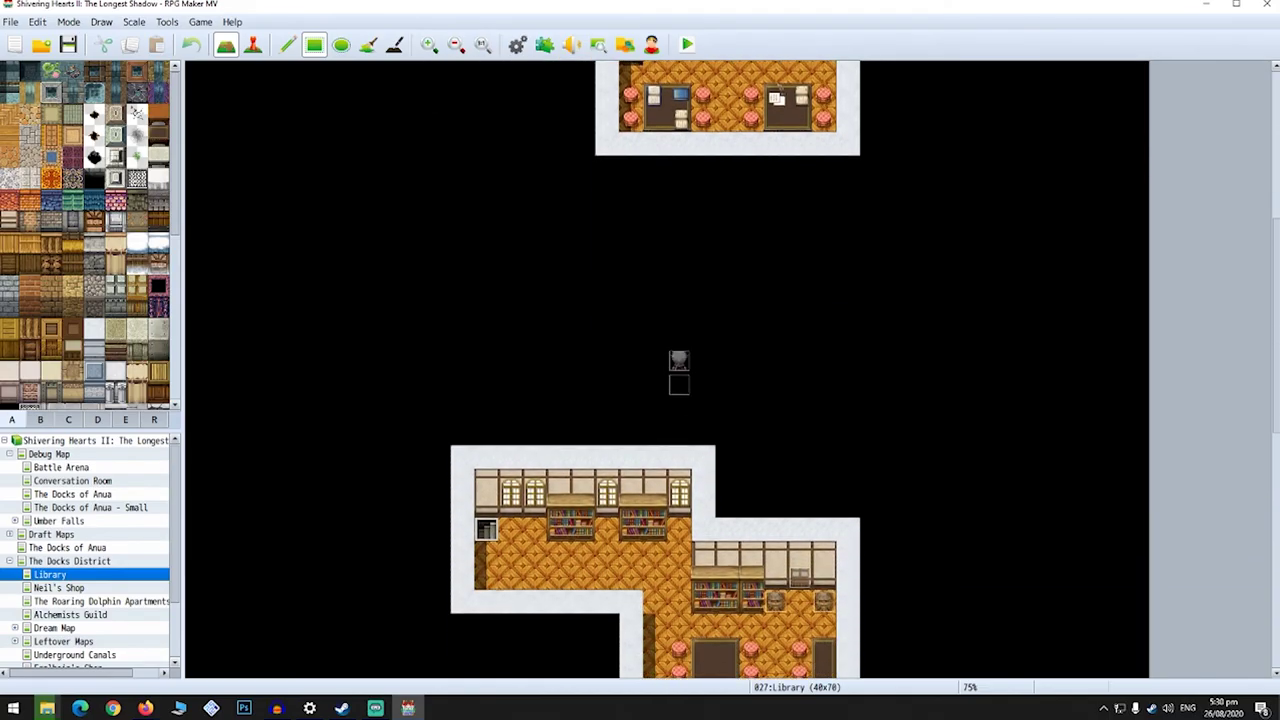
- Open the Neil's Shop map and examine both of its interior rooms
click(76, 590)
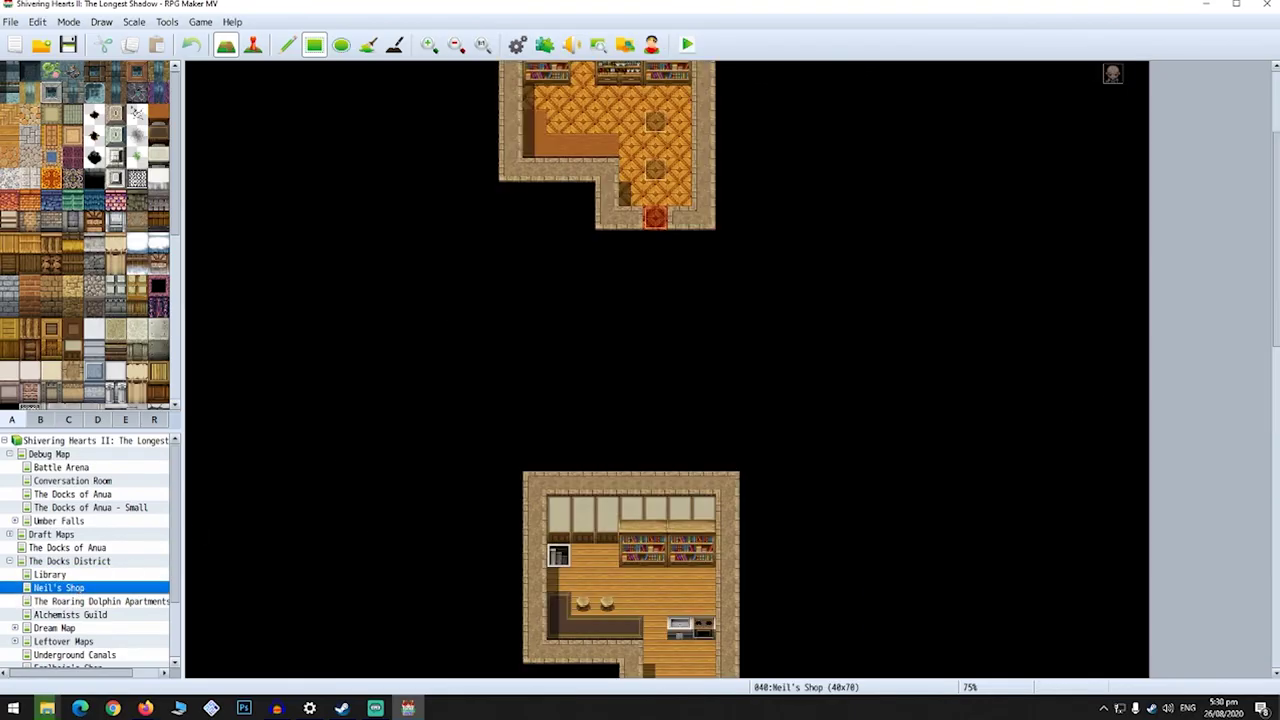
scroll(1112, 240, up, 4)
scroll(1274, 225, down, 6)
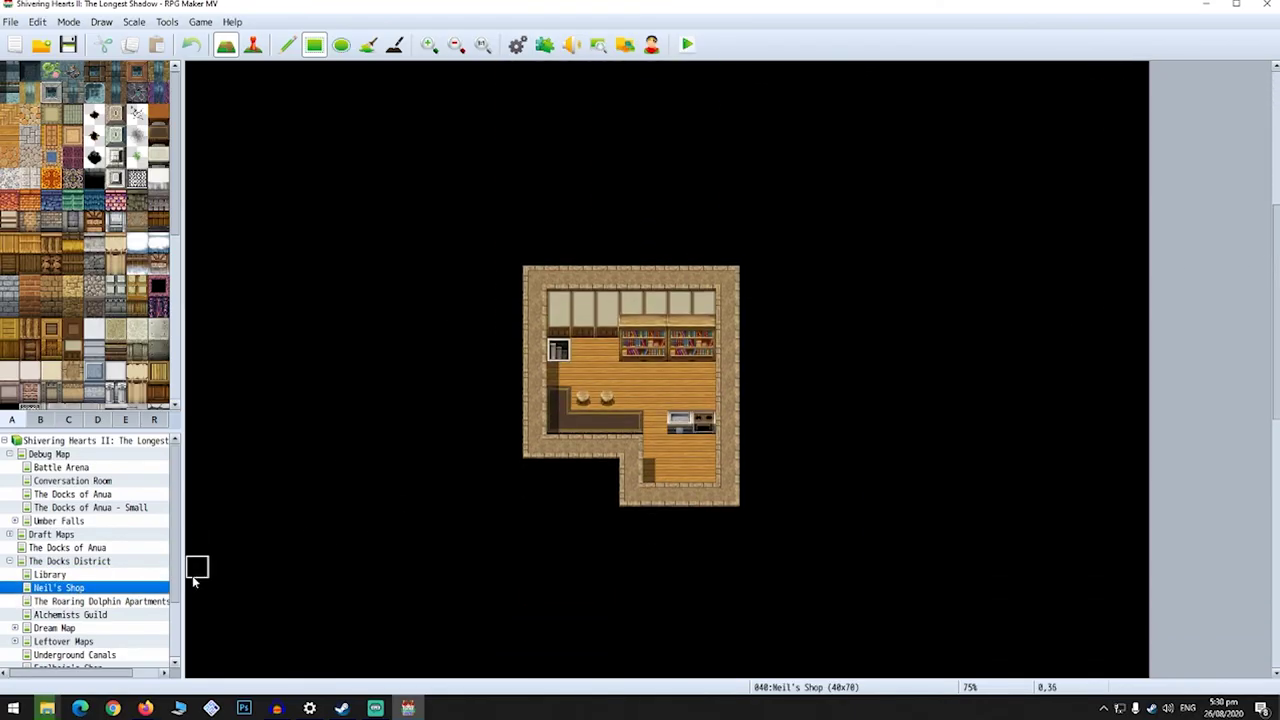
- Open the Alchemists Guild map and examine its interior floors, from the kitchen and dining room to the entrance hall
click(85, 622)
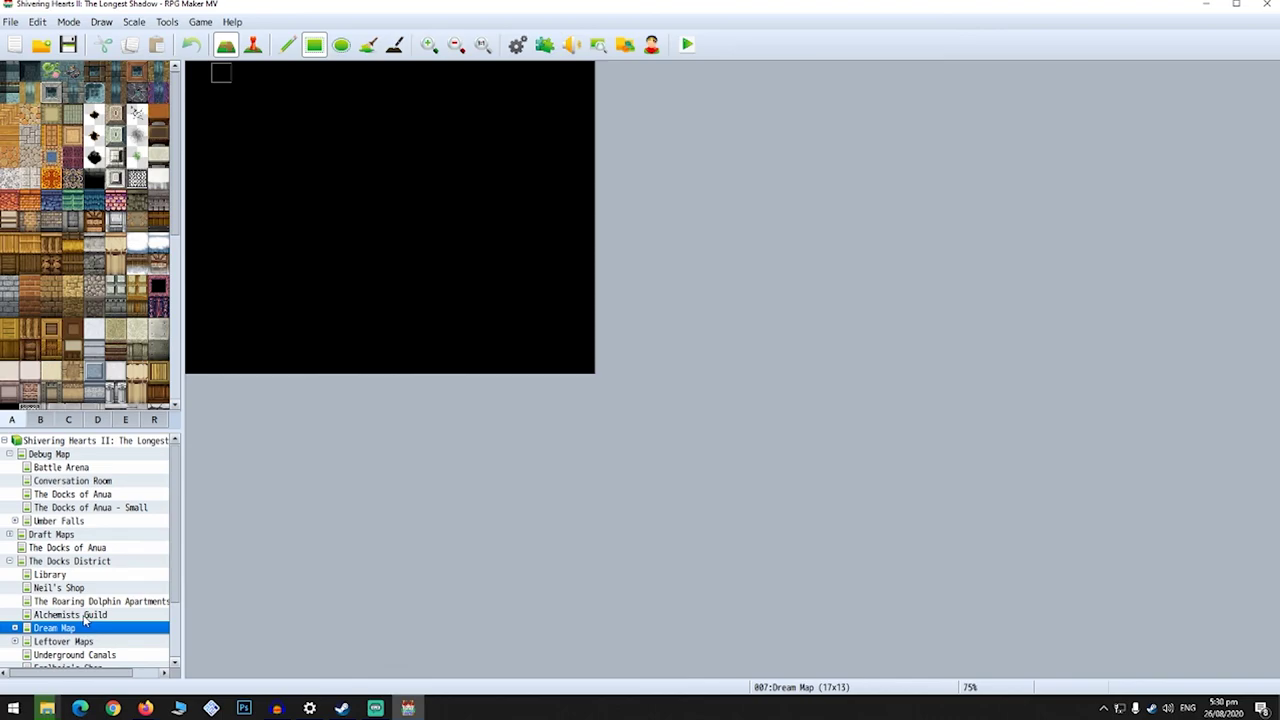
click(86, 614)
scroll(1275, 393, up, 2)
scroll(1275, 393, up, 3)
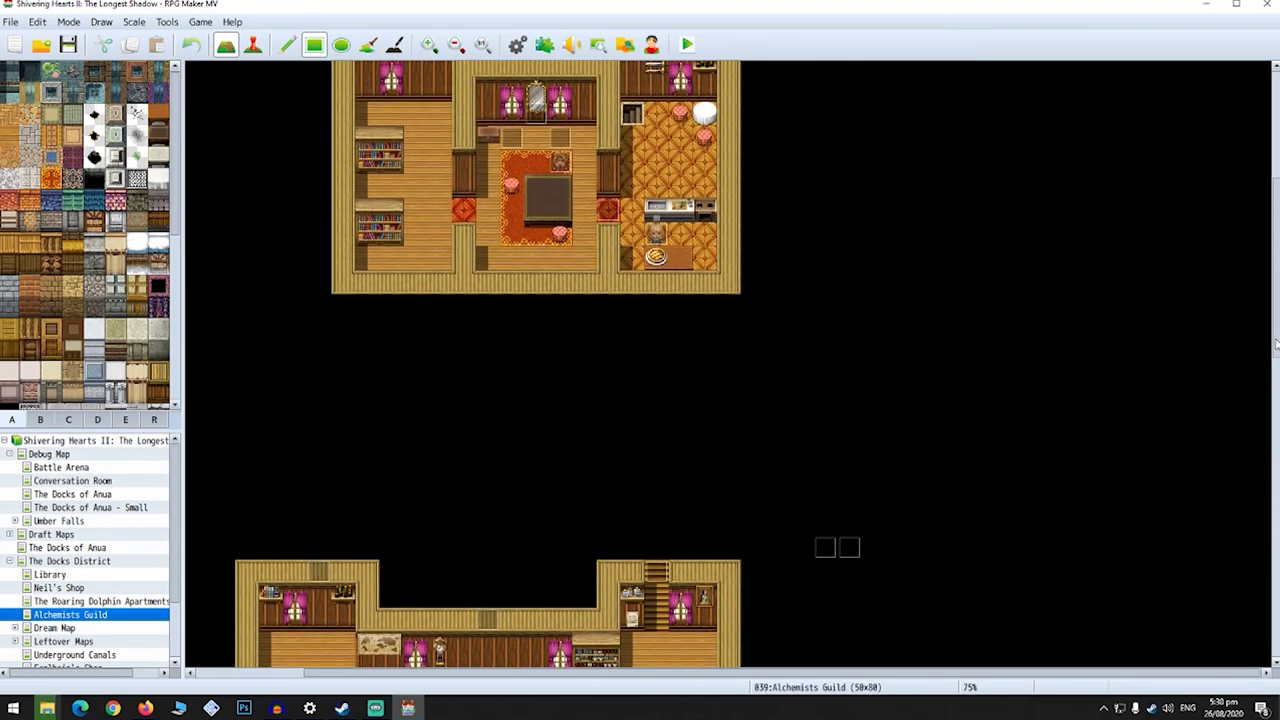
scroll(1266, 337, down, 4)
scroll(1259, 422, down, 3)
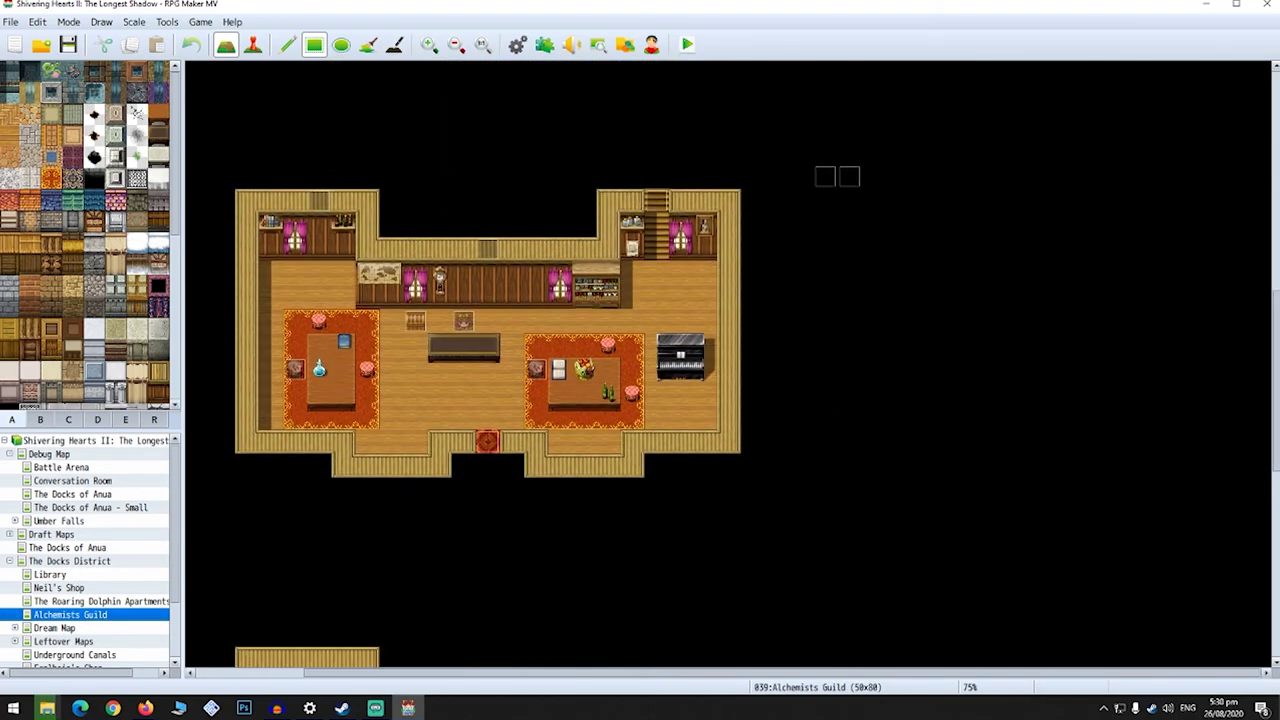
- Open The Slums map and examine it from the southern beach huts up to the paved northern streets at 58% zoom
scroll(68, 640, down, 1)
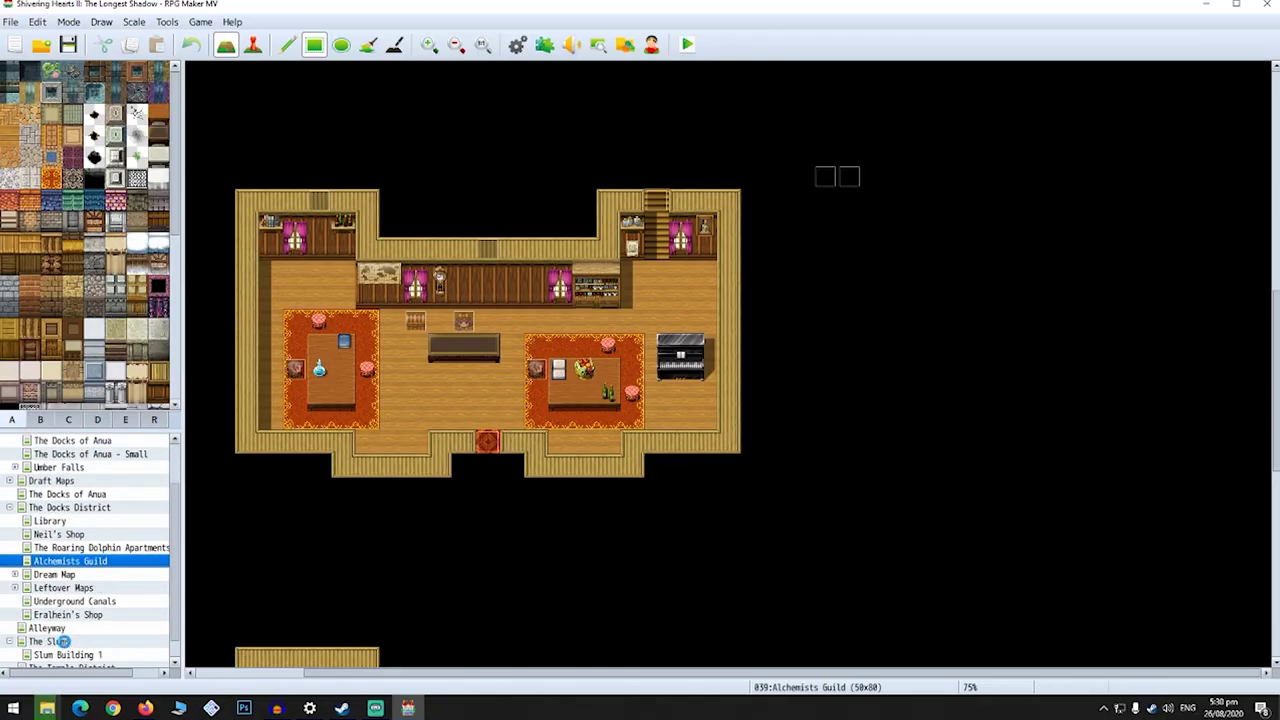
click(55, 641)
ctrl+scroll(1010, 491, down, 5)
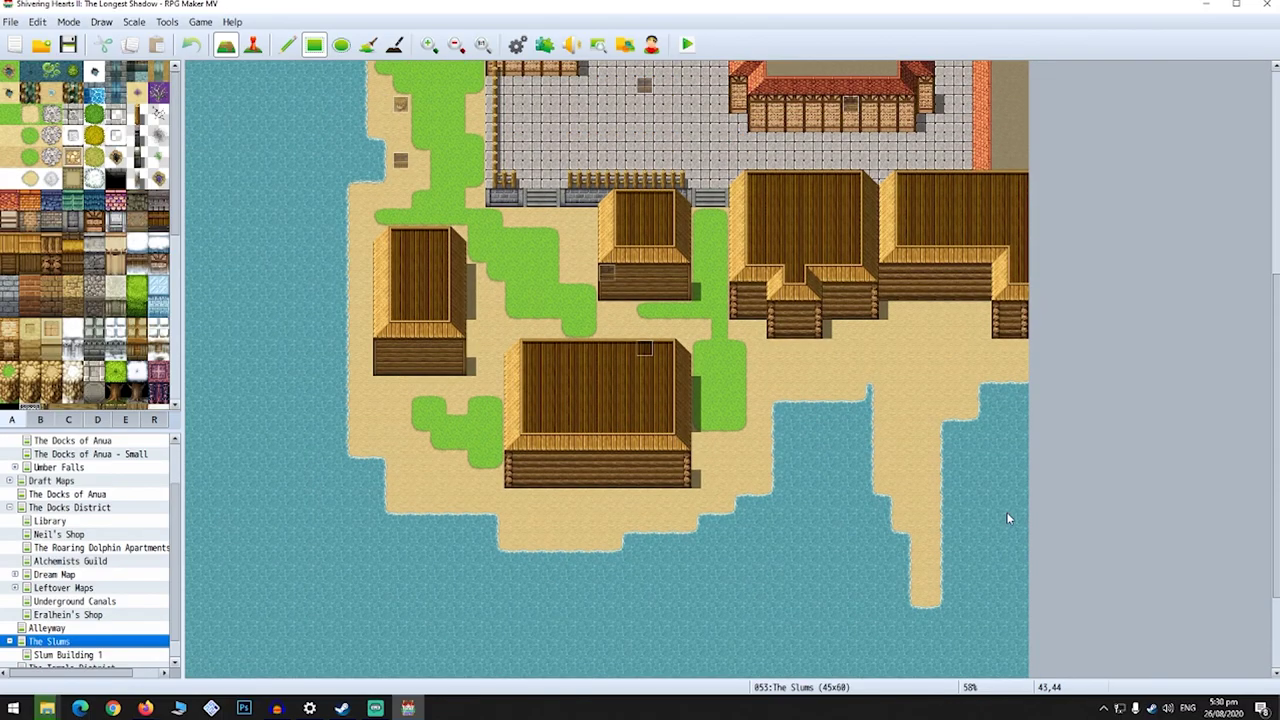
scroll(980, 540, up, 6)
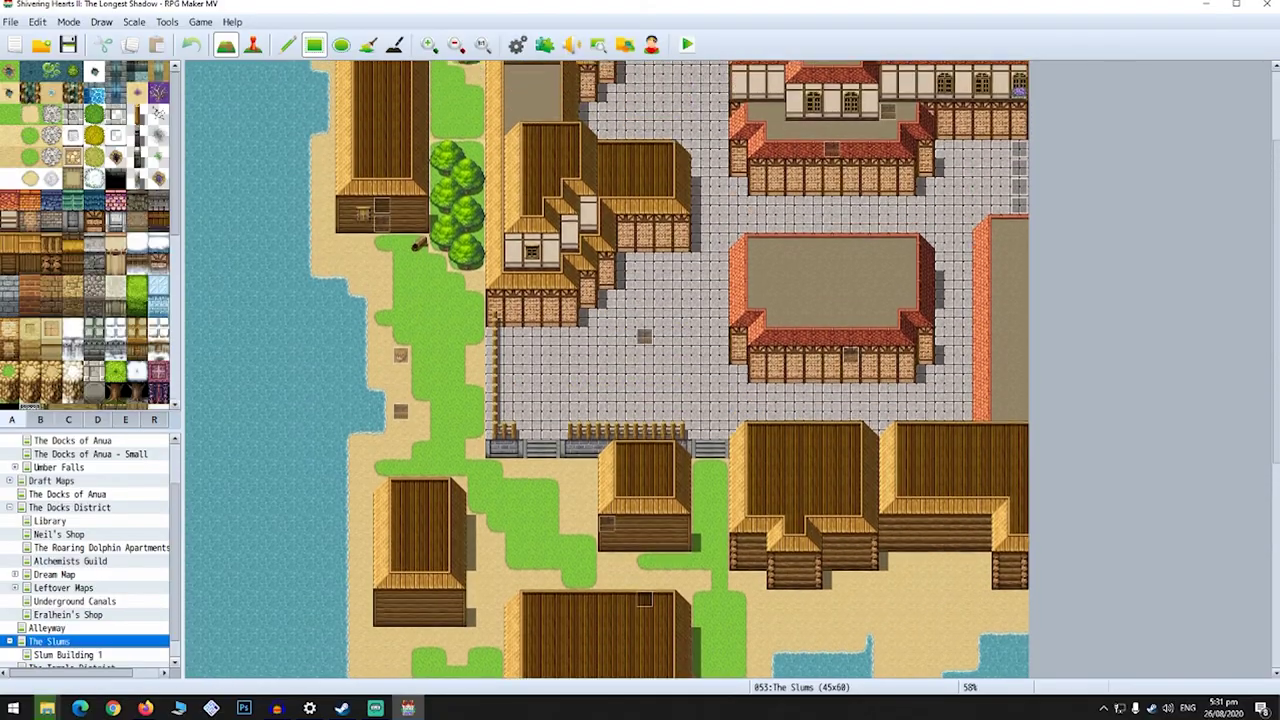
scroll(700, 400, up, 1)
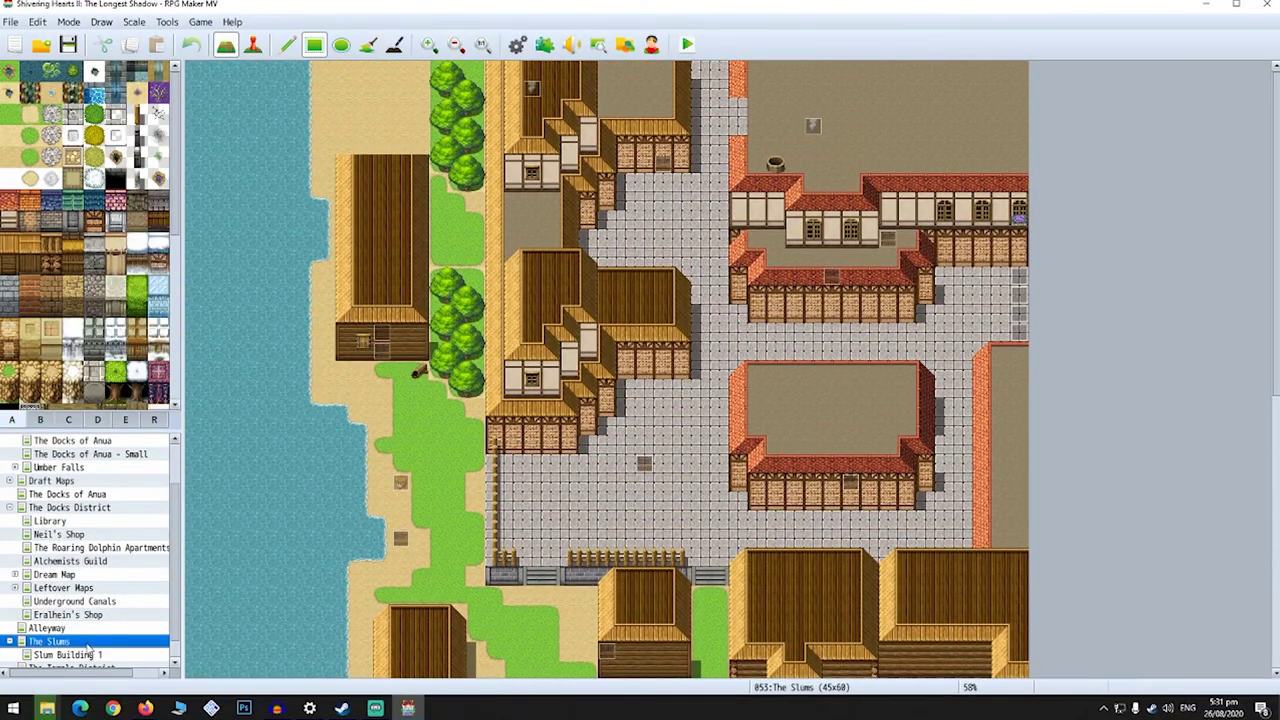